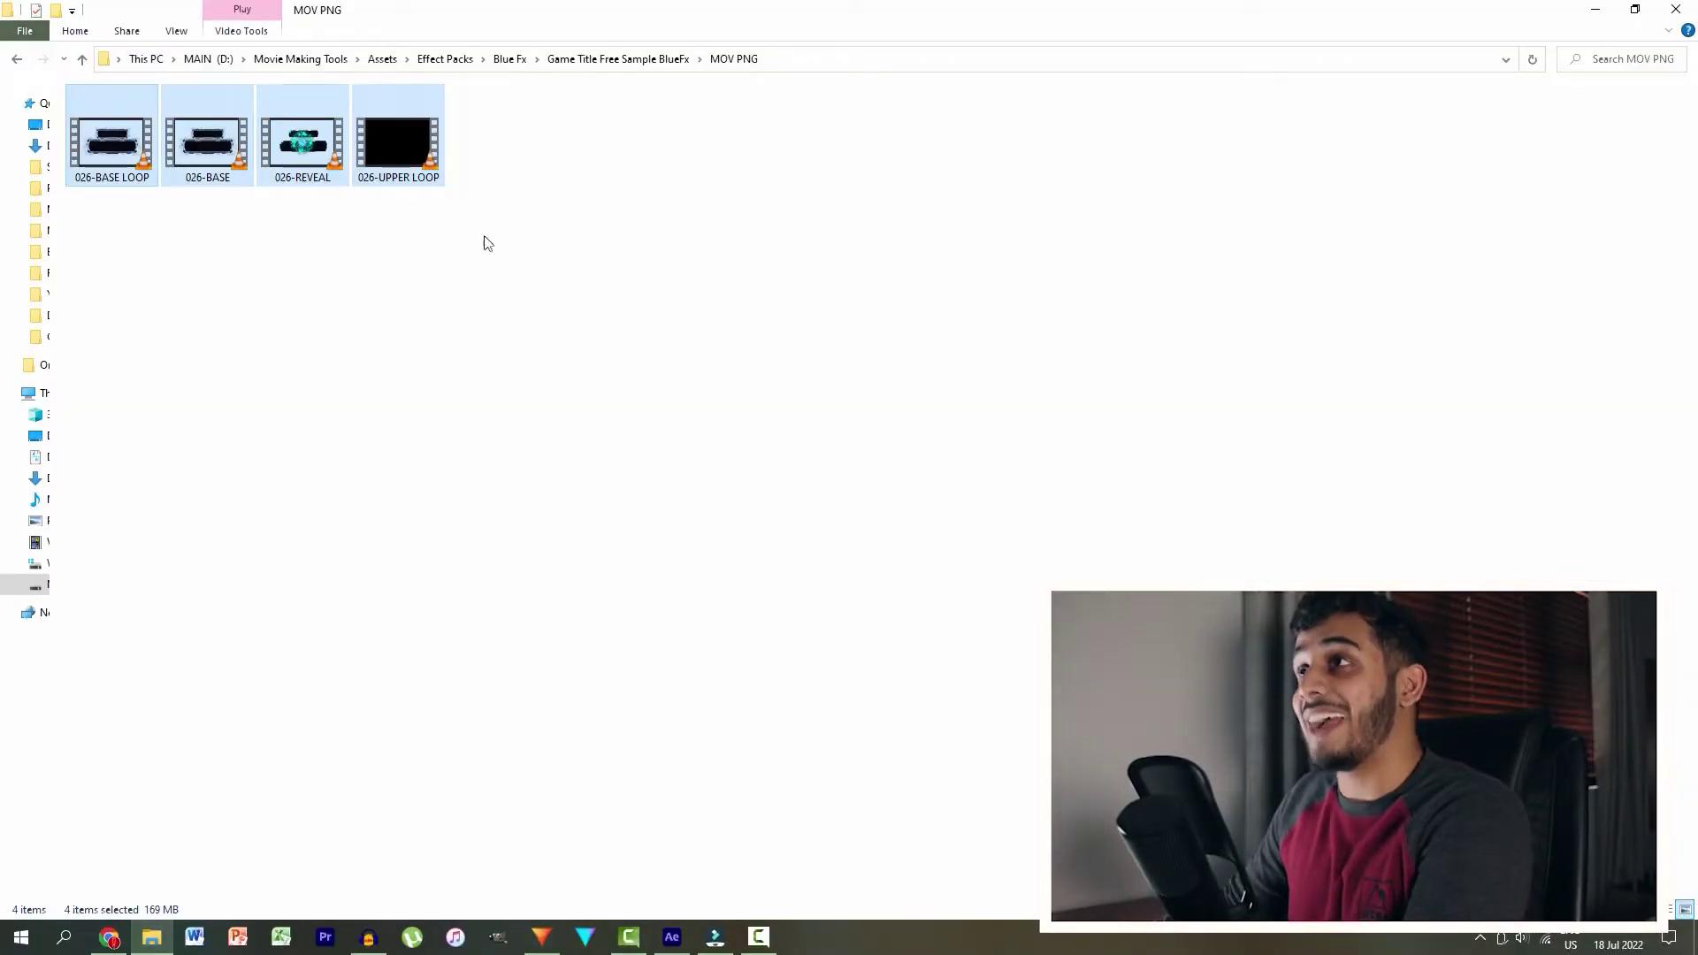
Step: Select the four Game Title BlueFx MOV files in MOV PNG and drag them into HitFilm's Media panel
left_click(484, 243)
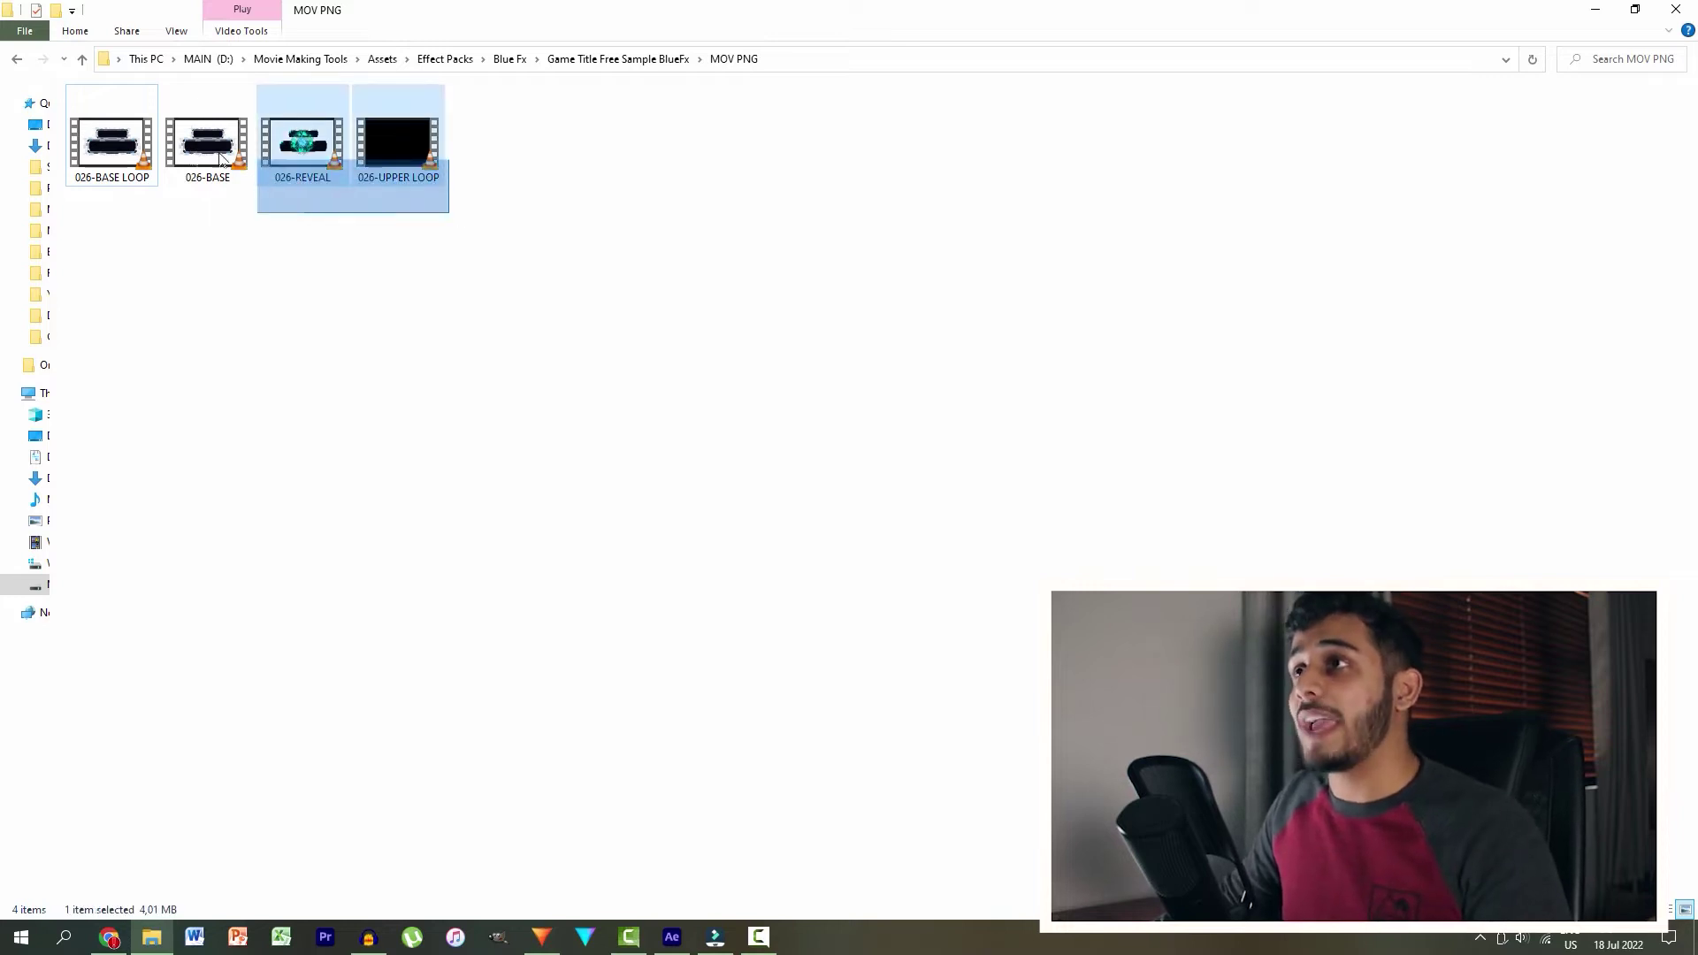
left_click_drag(454, 218, 94, 160)
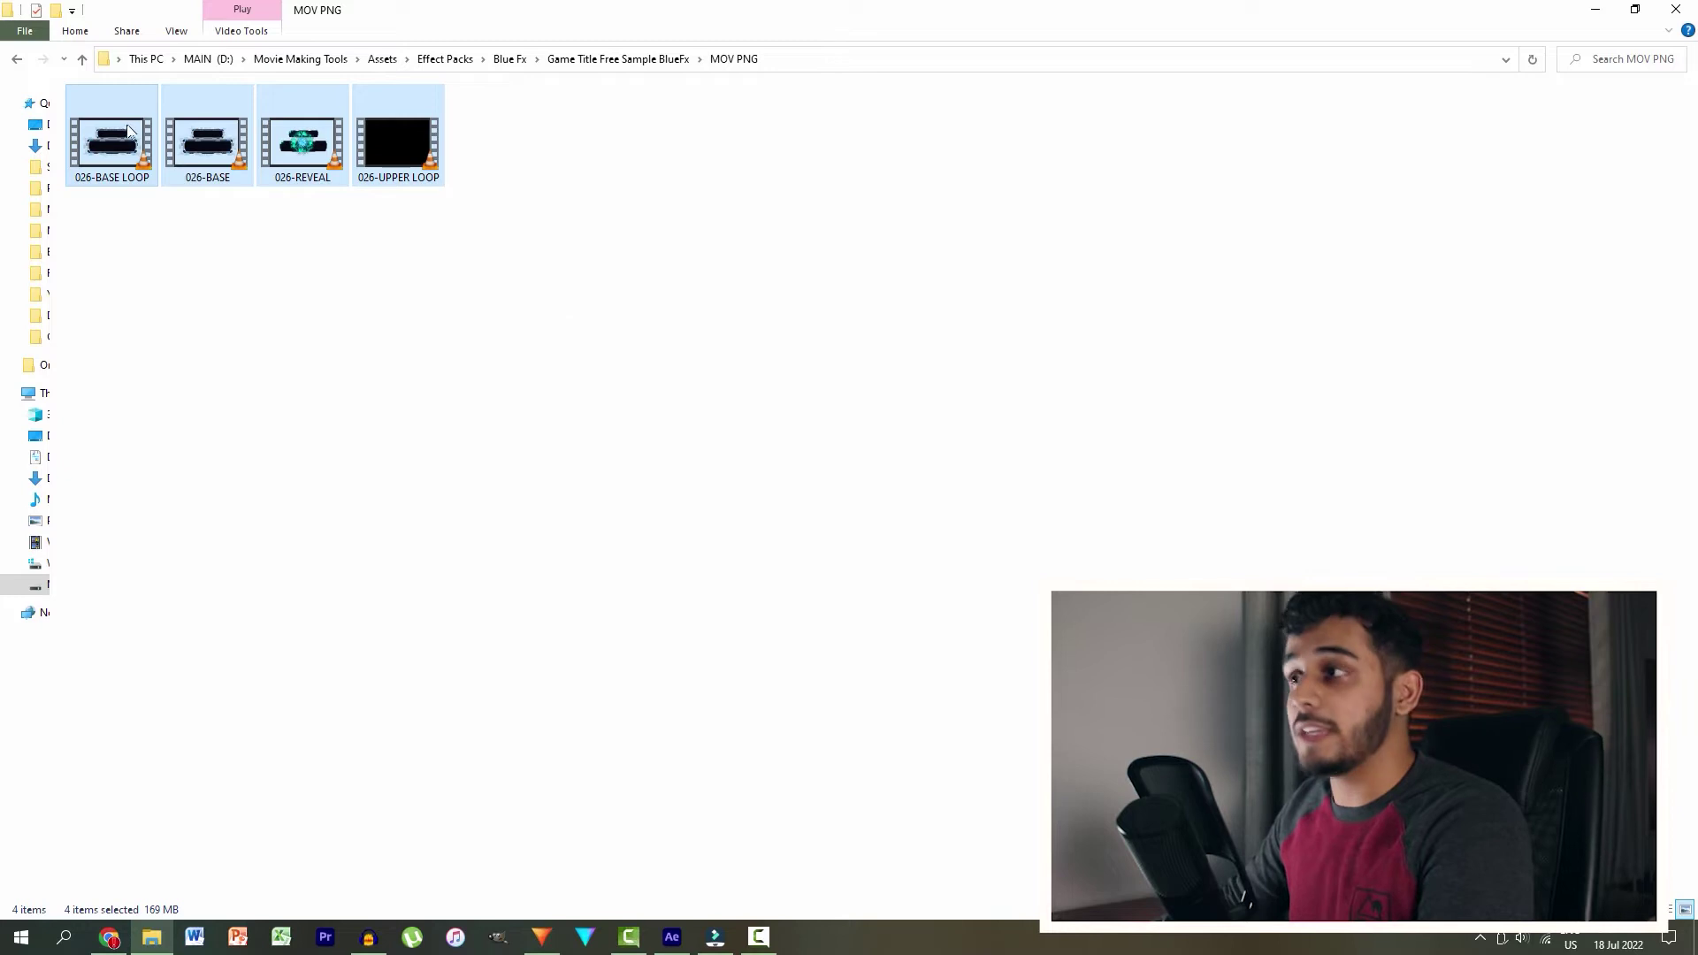
mouse_move(302, 133)
left_mouse_down()
mouse_move(551, 925)
mouse_move(250, 197)
left_mouse_up()
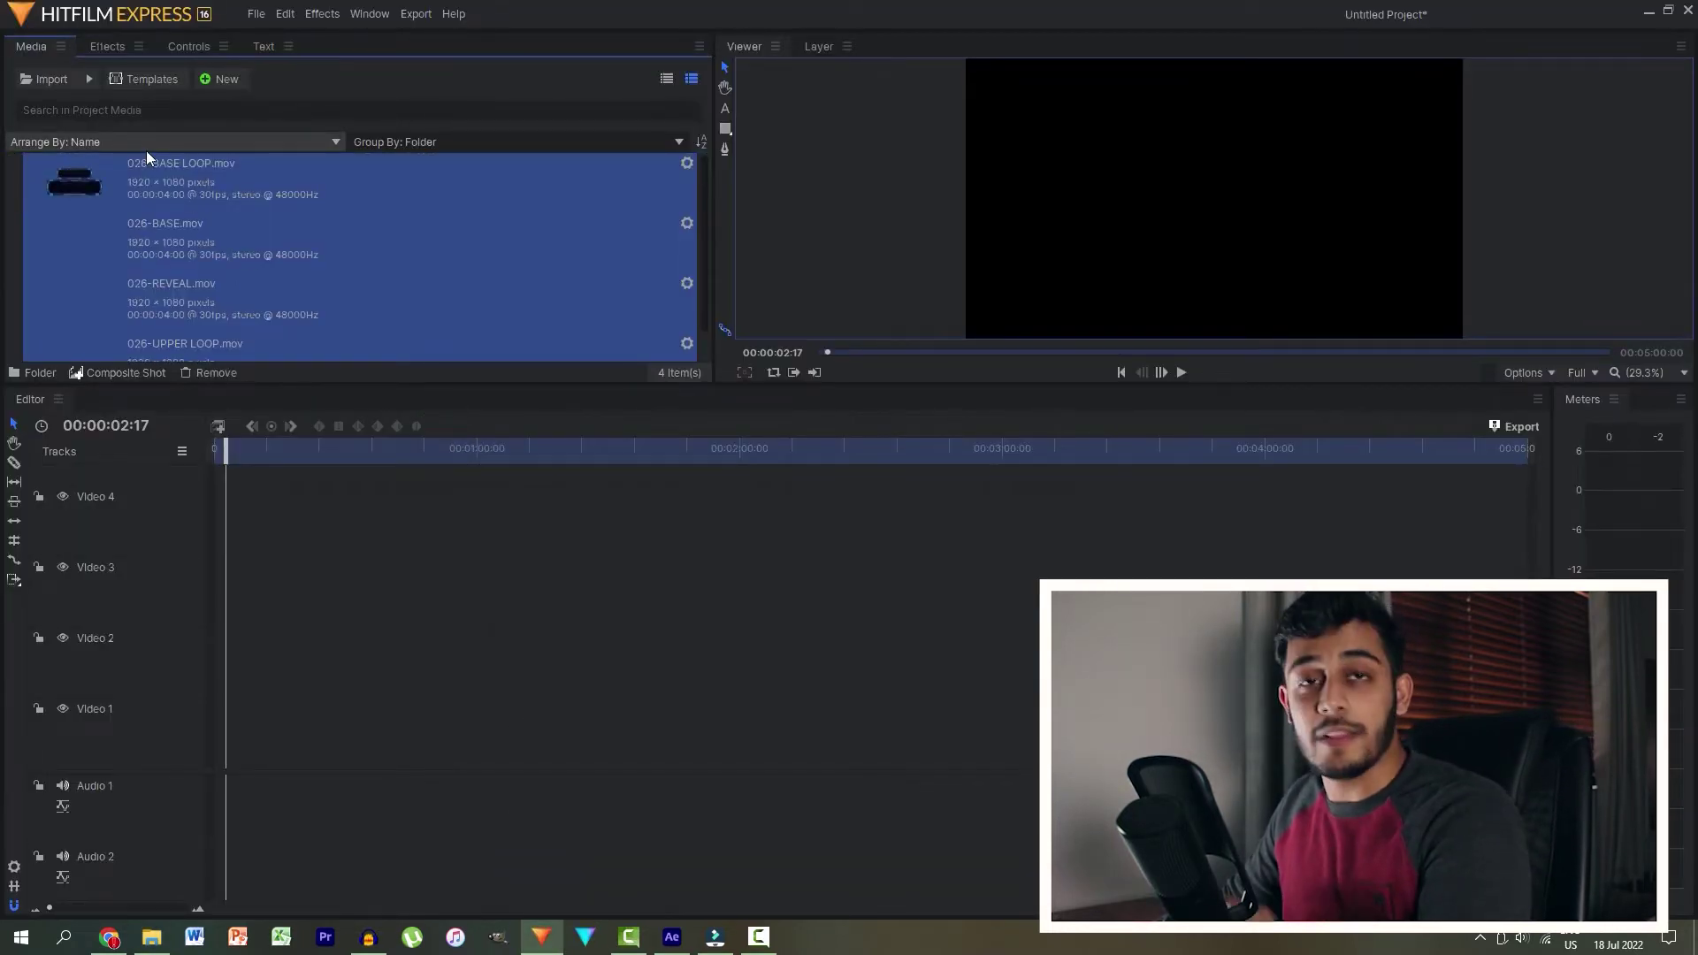
Step: Place 026-BASE on Video 1 and match the sequence settings to the clip
left_click(195, 284)
left_click(146, 229)
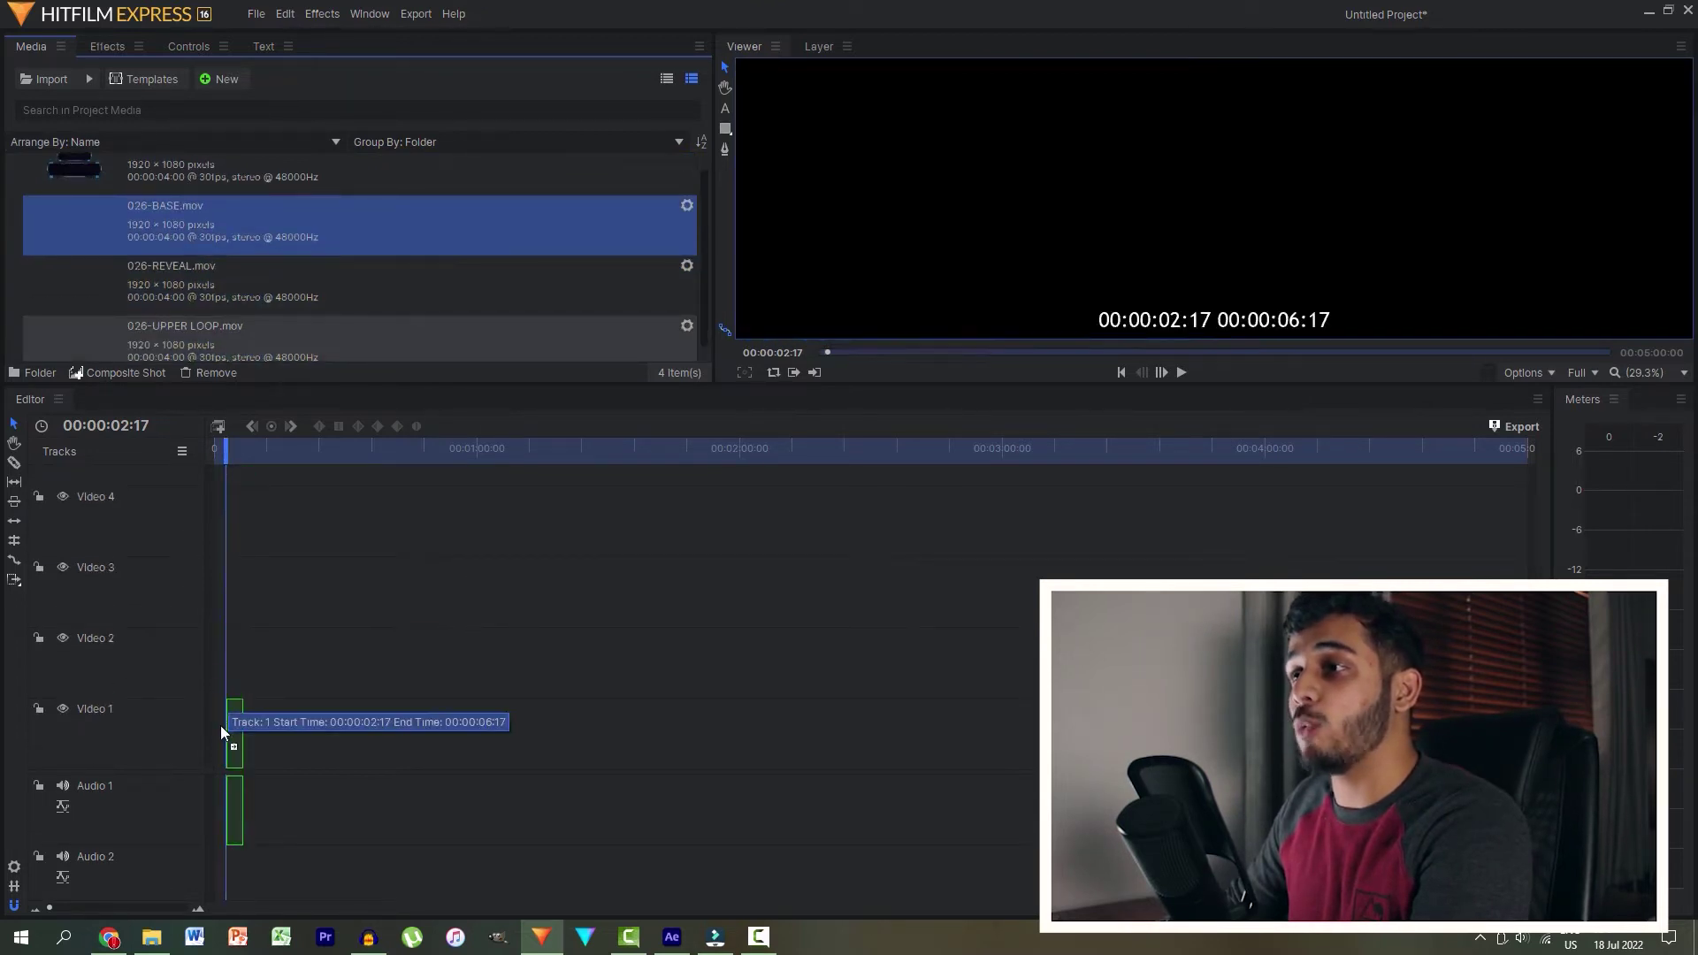
left_click_drag(95, 240, 225, 708)
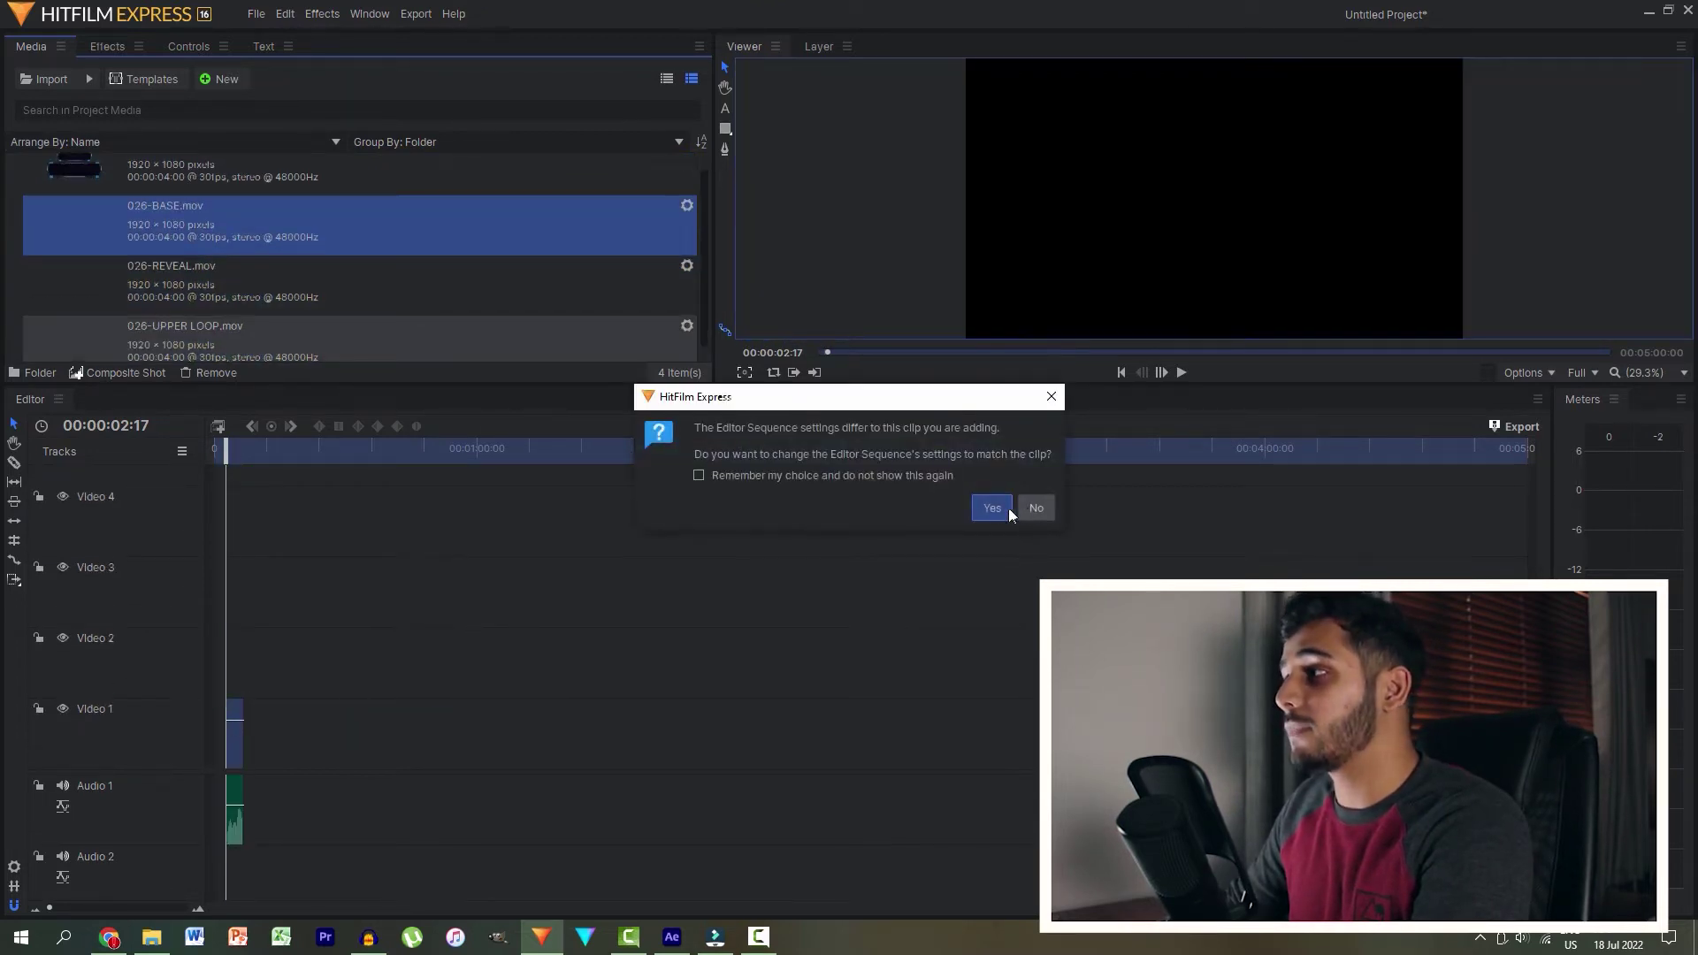
left_click(1034, 511)
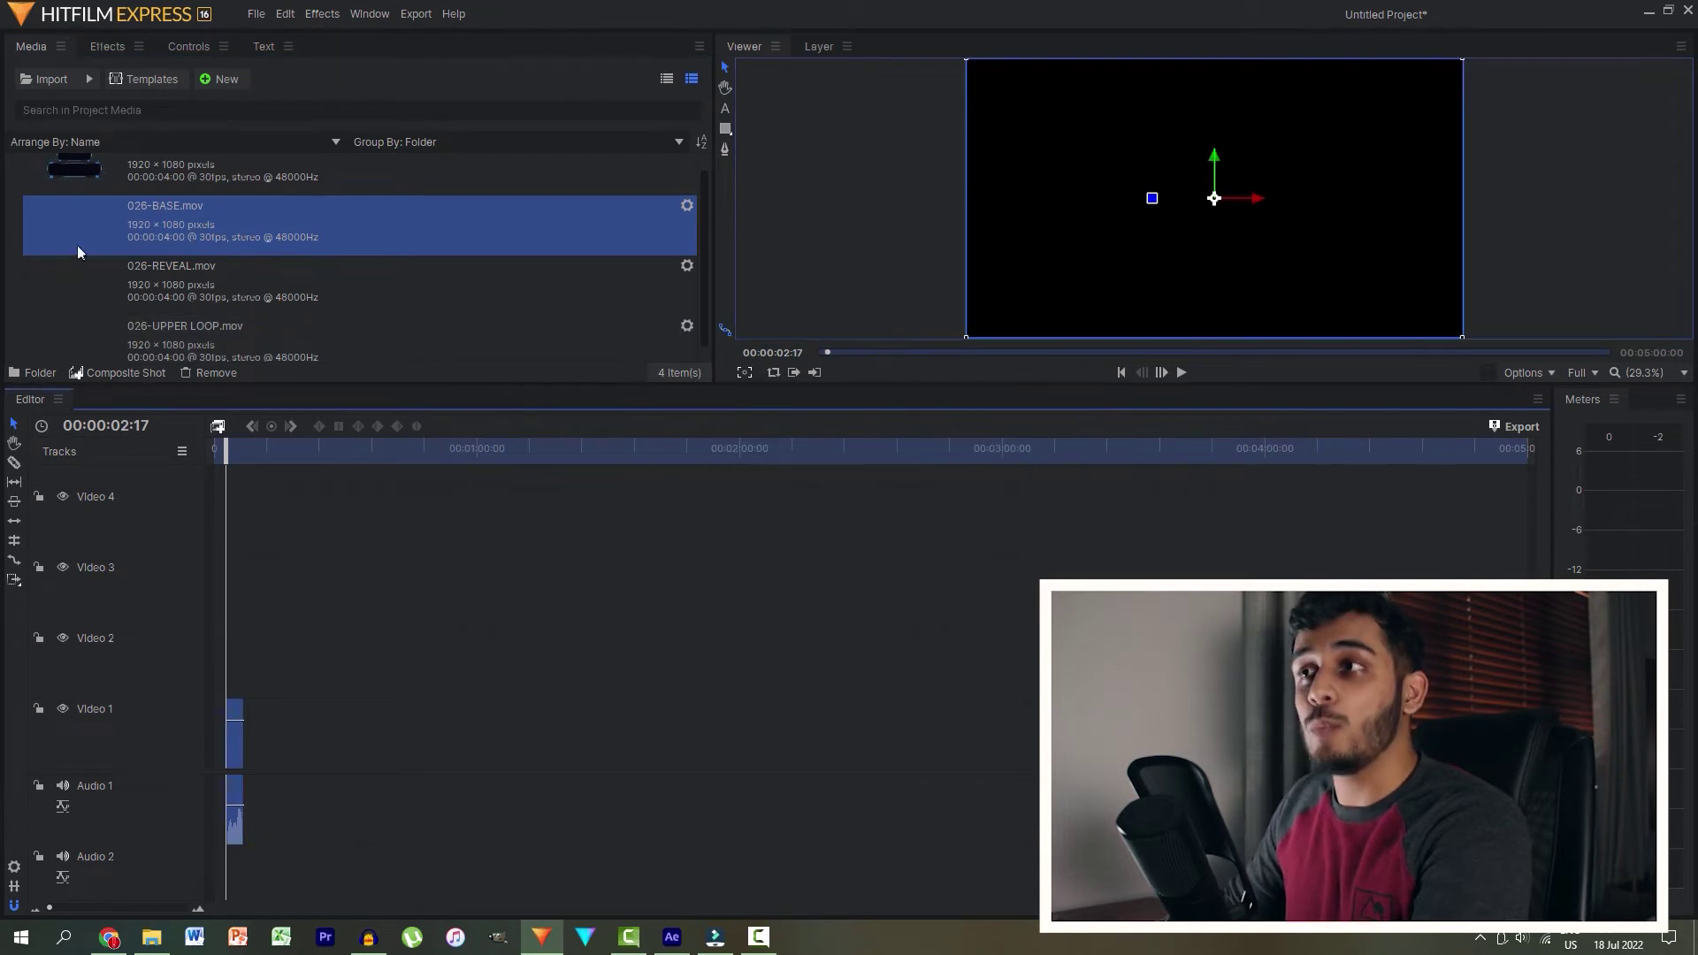
Step: Add 026-REVEAL and the other clips, with 026-UPPER LOOP on Video 4, then replay from the start
mouse_move(73, 171)
left_mouse_down()
mouse_move(275, 757)
mouse_move(253, 756)
left_mouse_up()
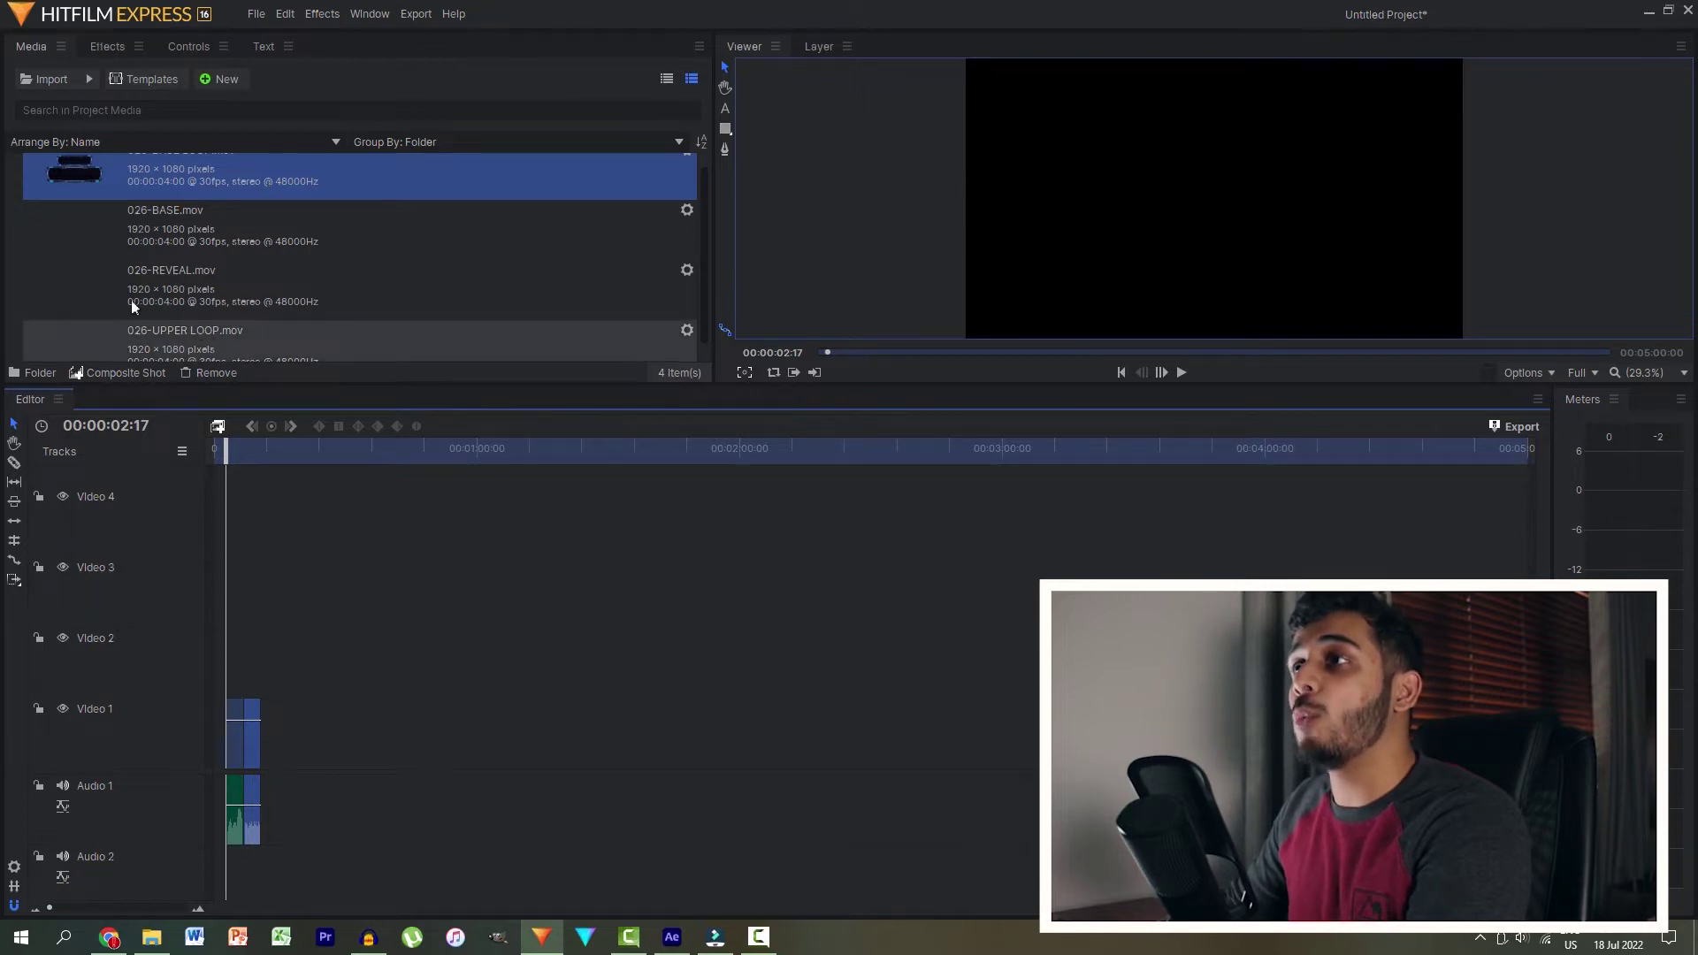
mouse_move(121, 299)
left_mouse_down()
mouse_move(218, 561)
mouse_move(213, 514)
left_mouse_up()
left_click(105, 336)
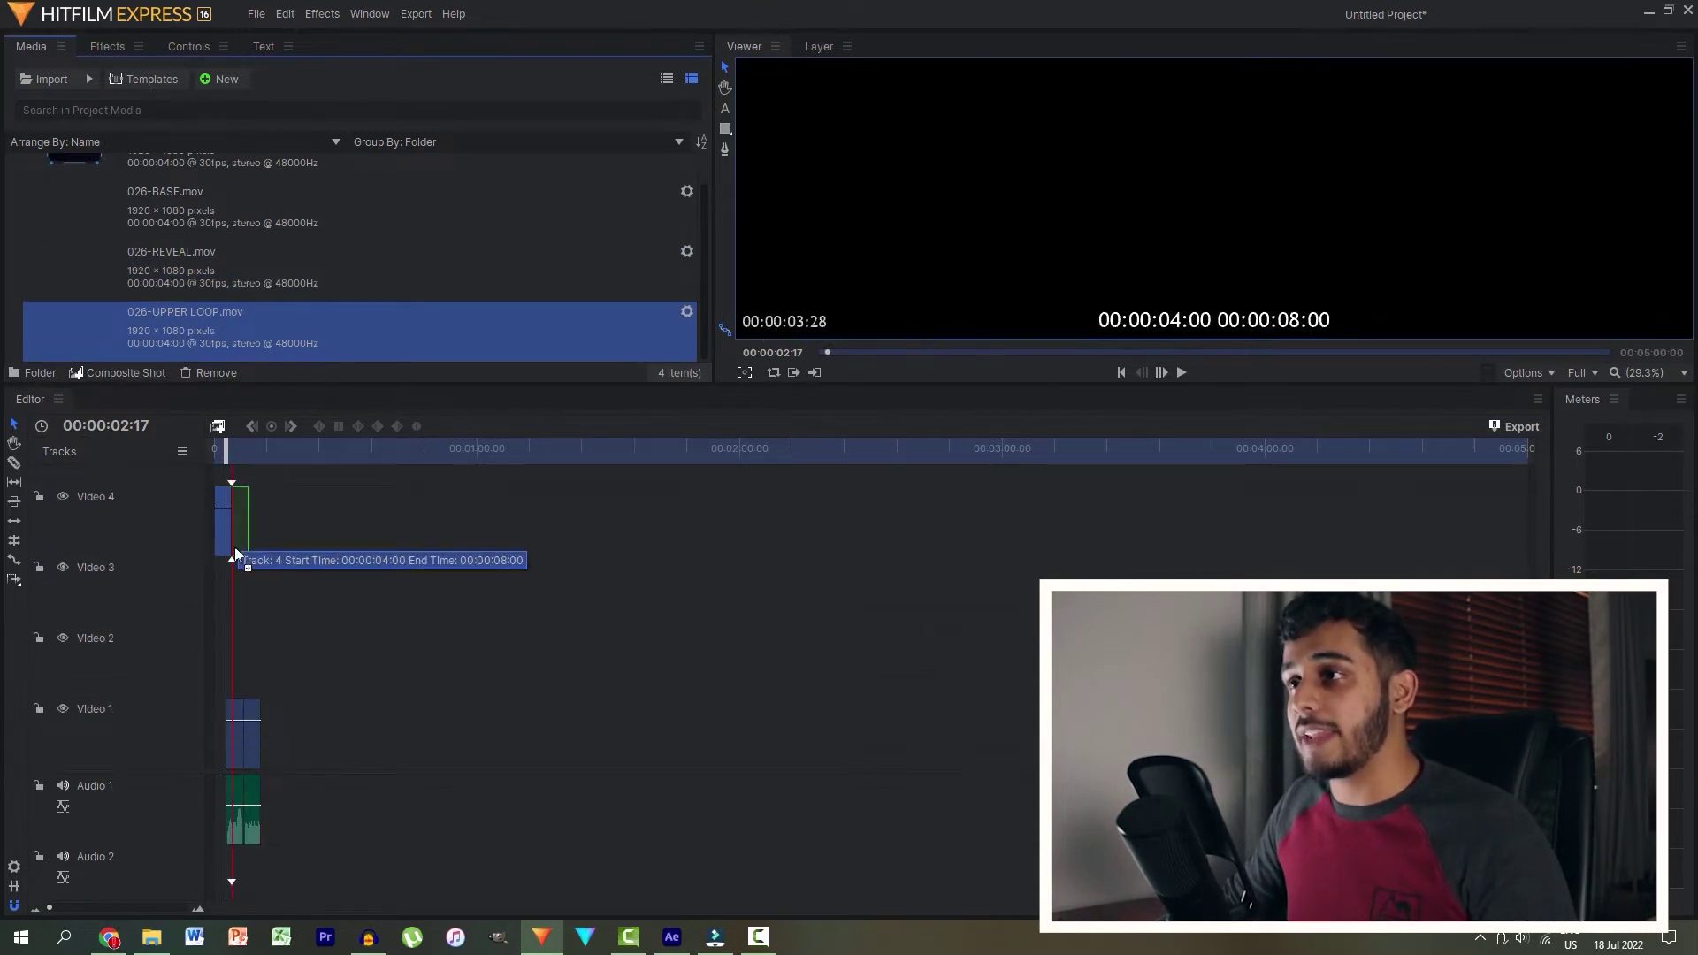
left_click_drag(125, 354, 234, 547)
left_click_drag(227, 451, 173, 449)
left_click(1181, 373)
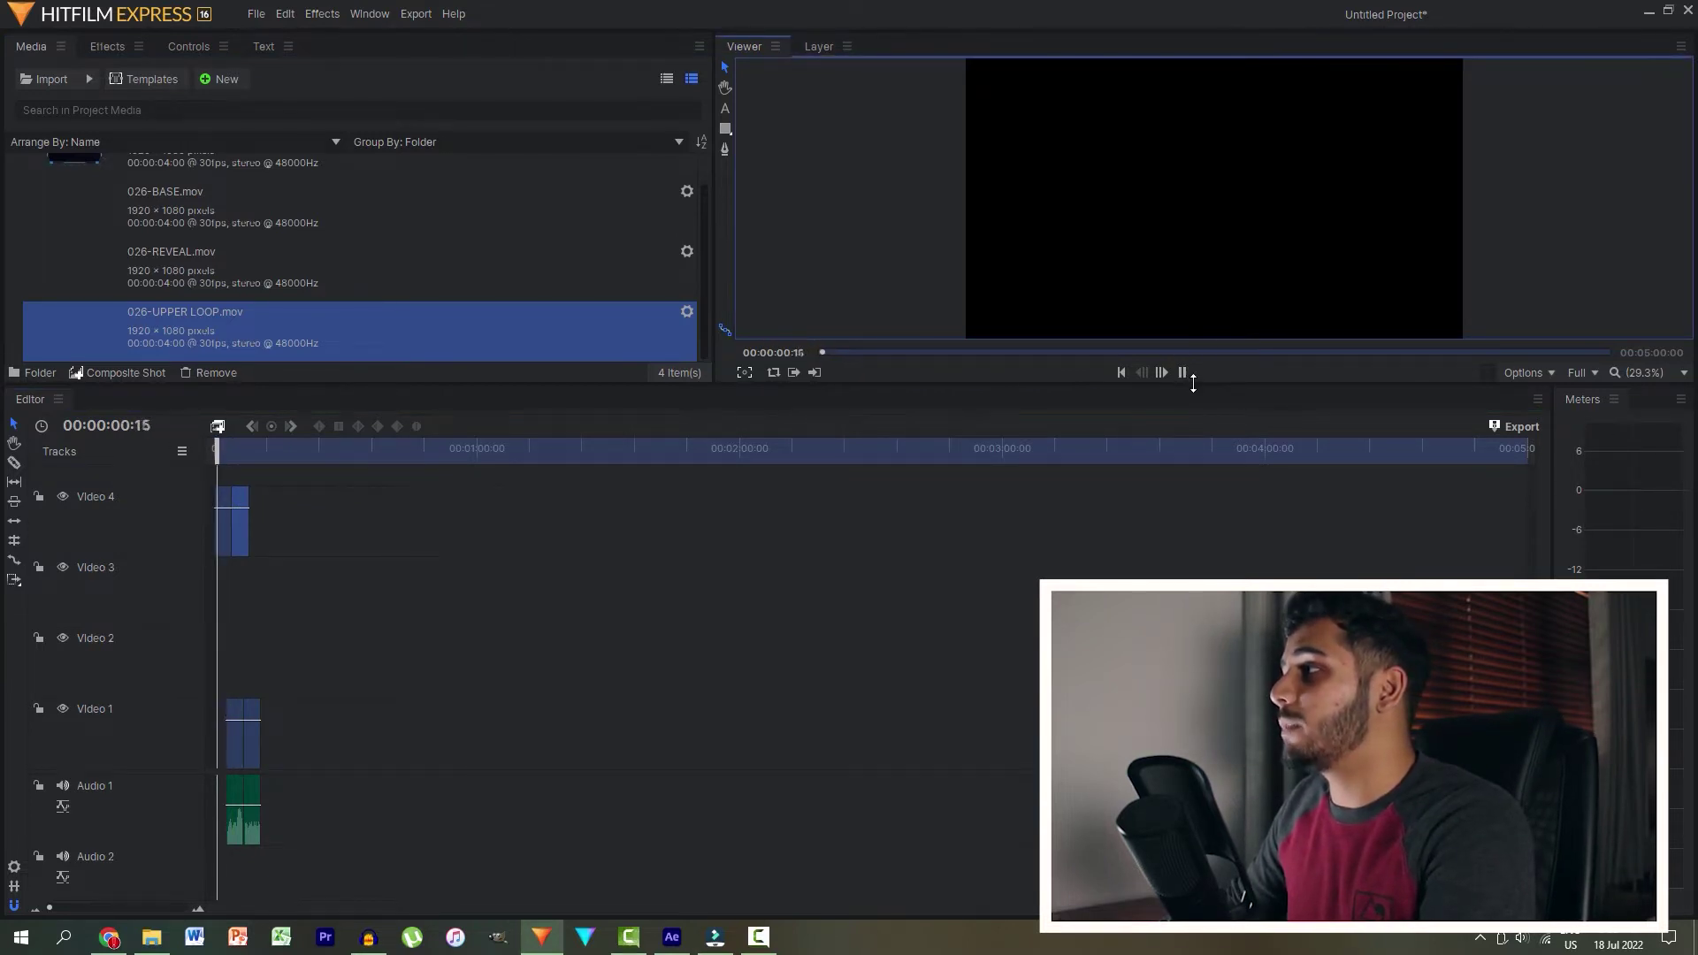
Step: Drag the Viewer/Editor splitter down to enlarge the preview area
left_click_drag(1190, 390, 1190, 616)
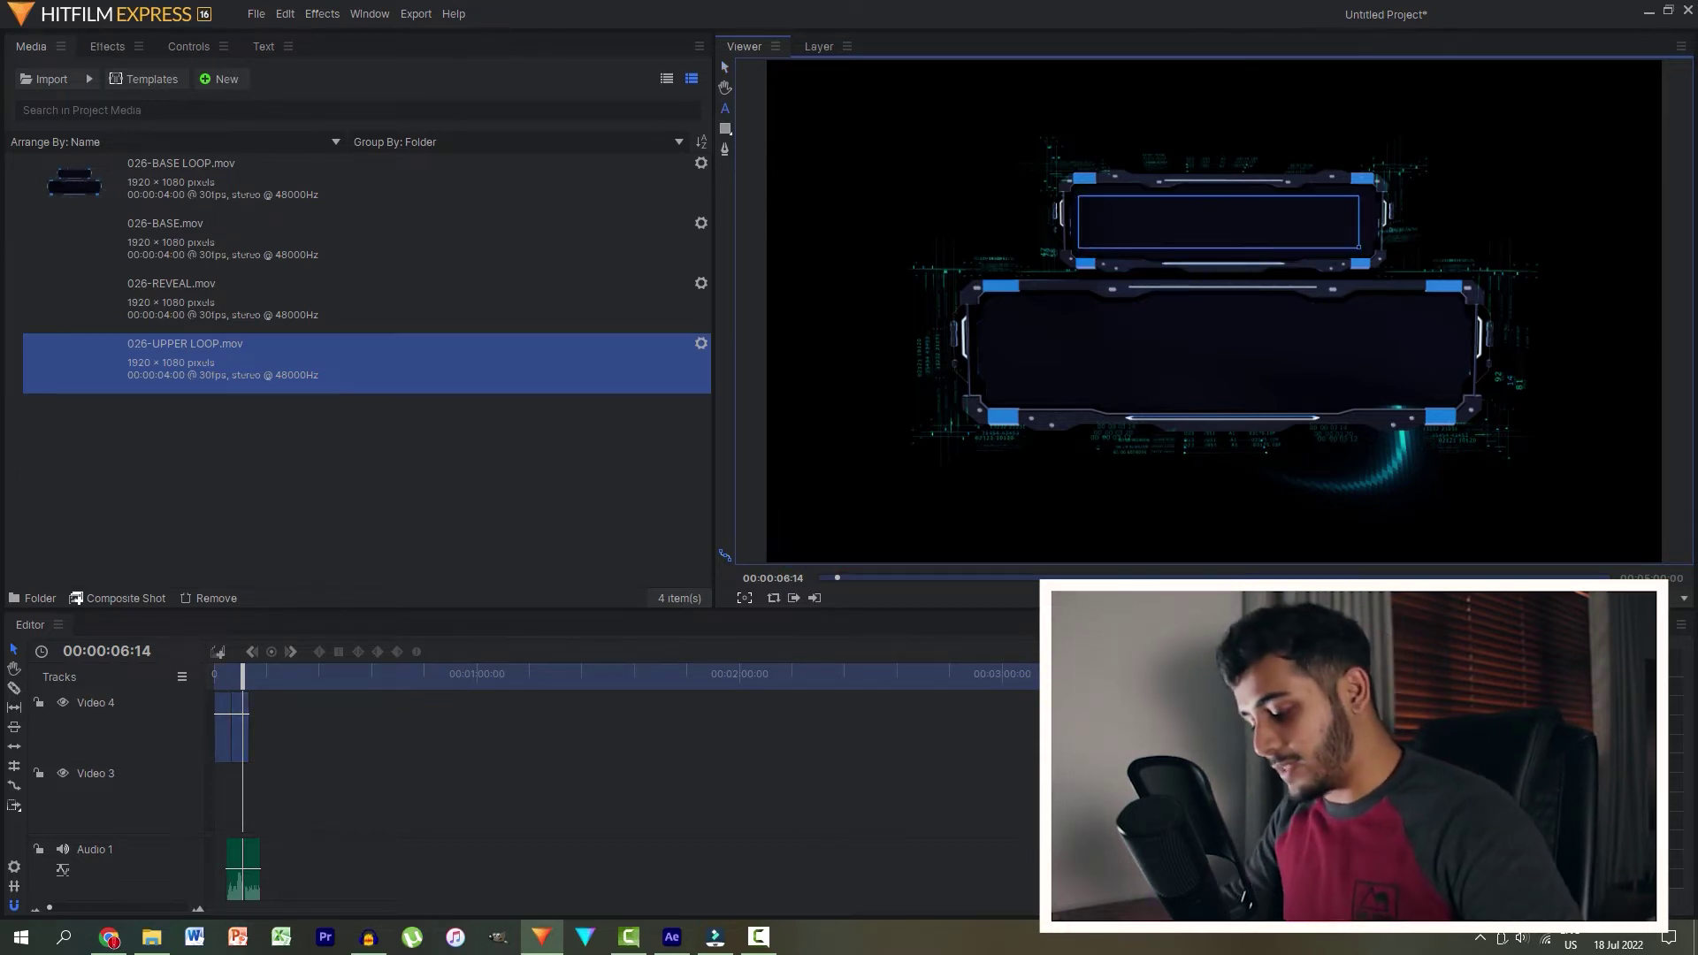
Step: Type BLUE FX PRESENTS in capitals at font size 58, widened and centred in the upper panel
key("Caps_Lock")
type("BLUE ")
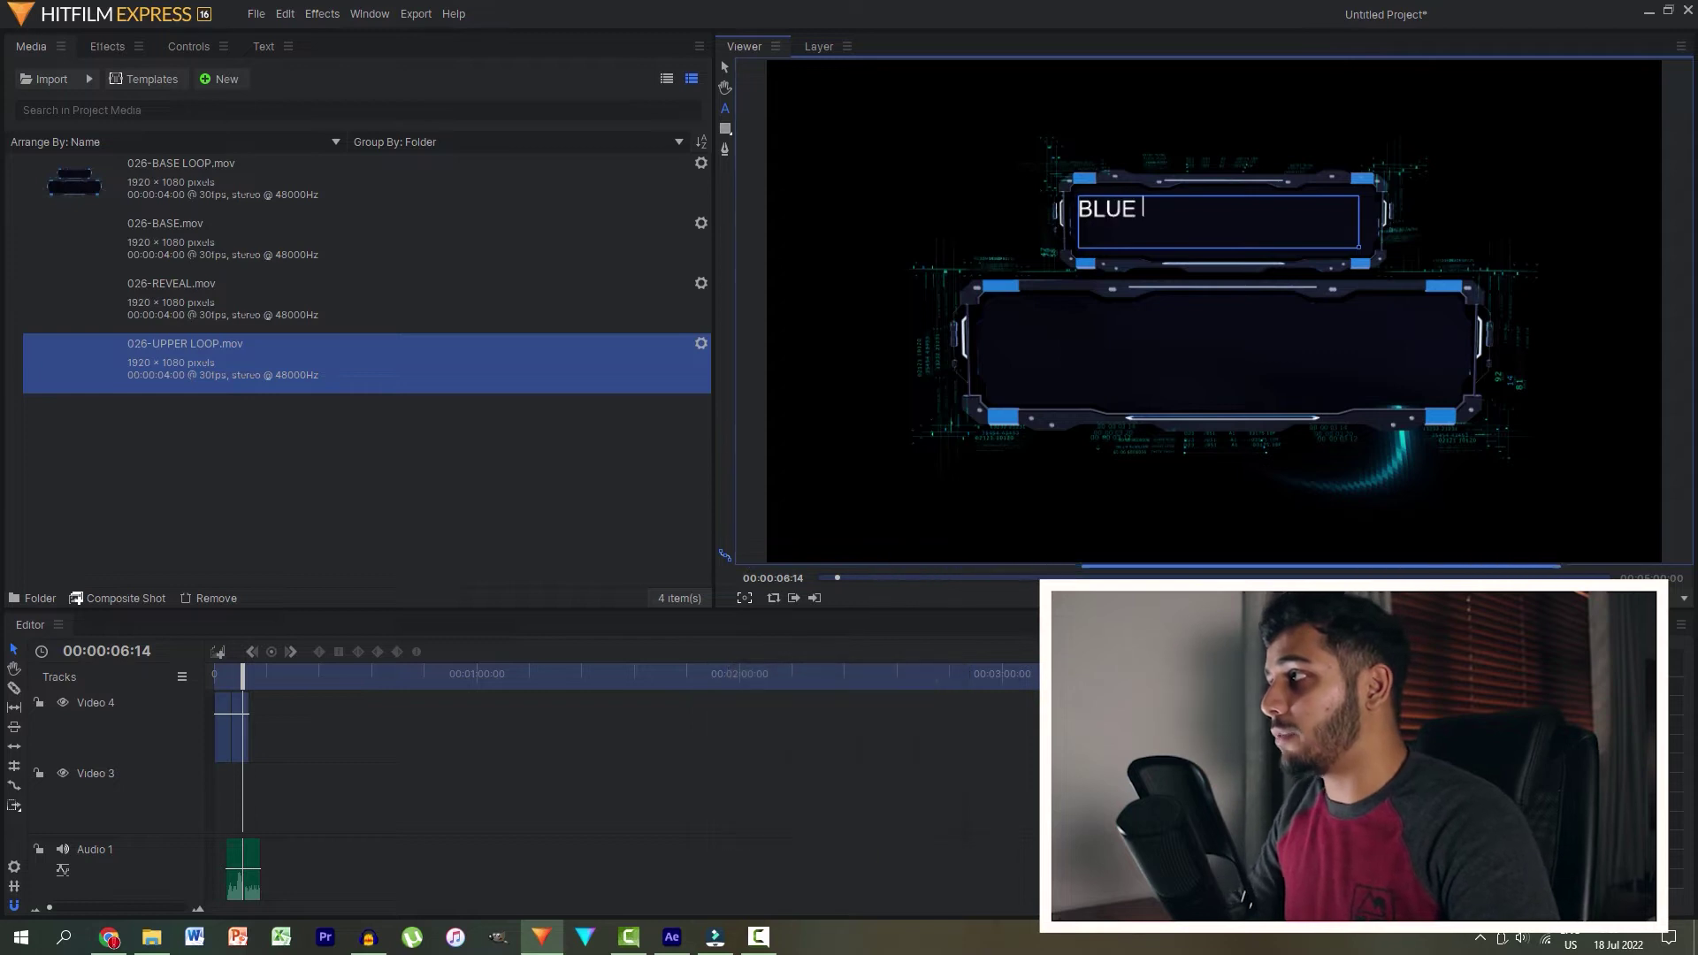
type("F")
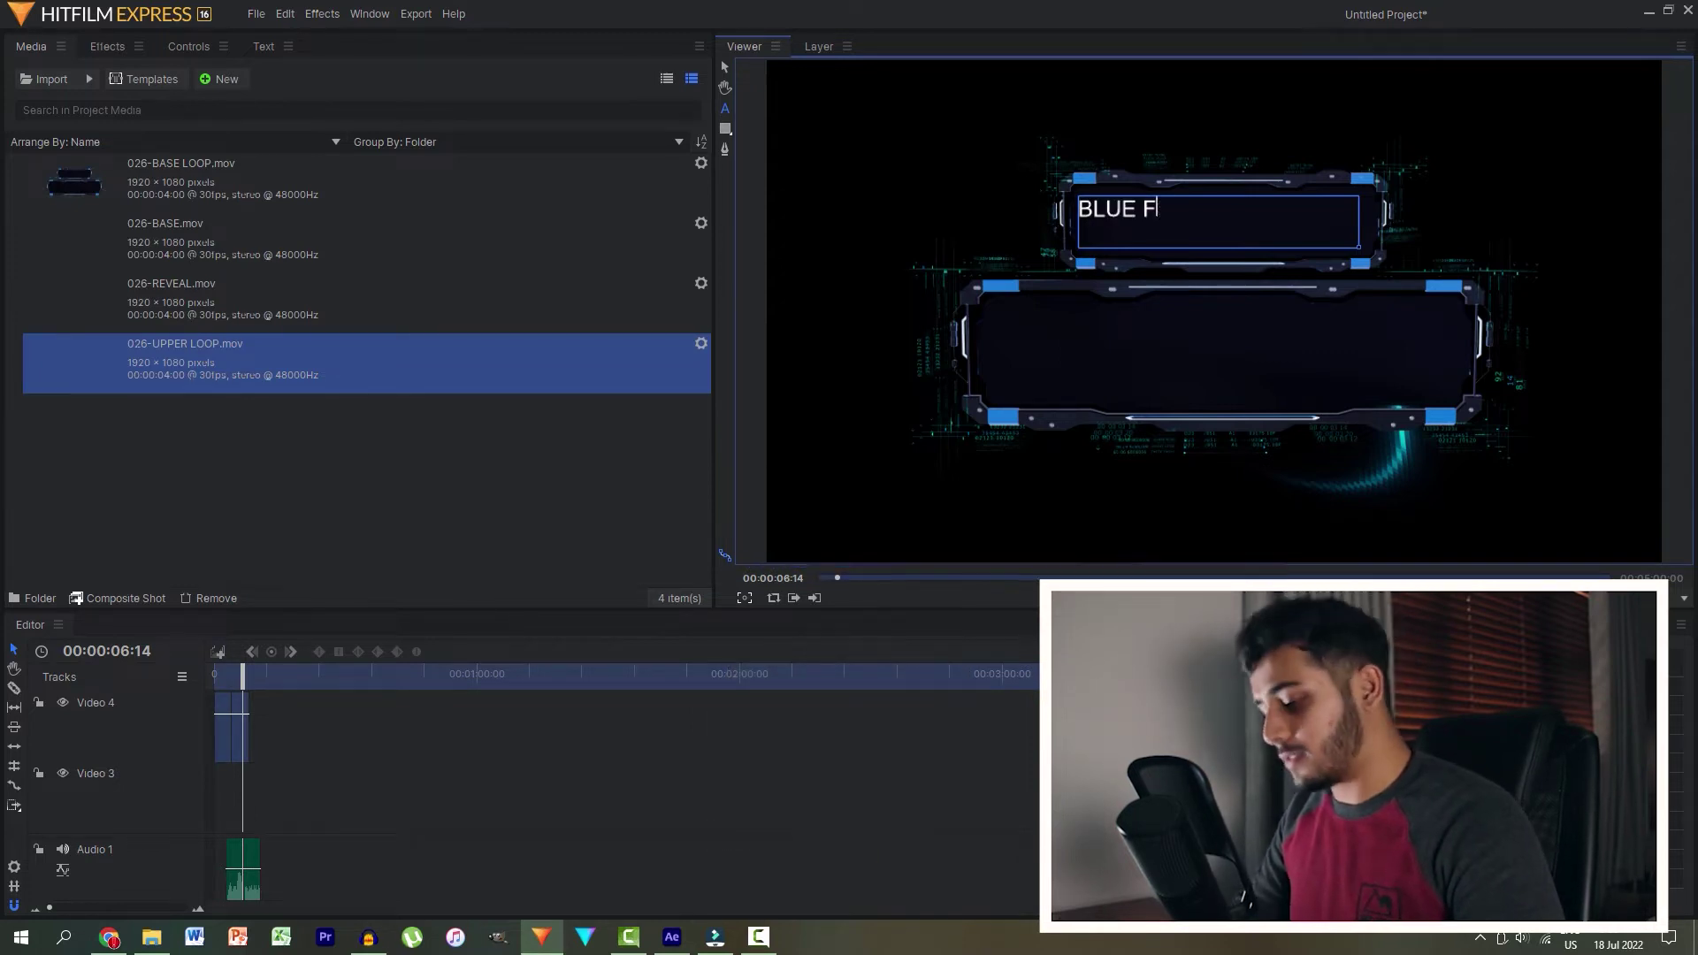
type("X PRES")
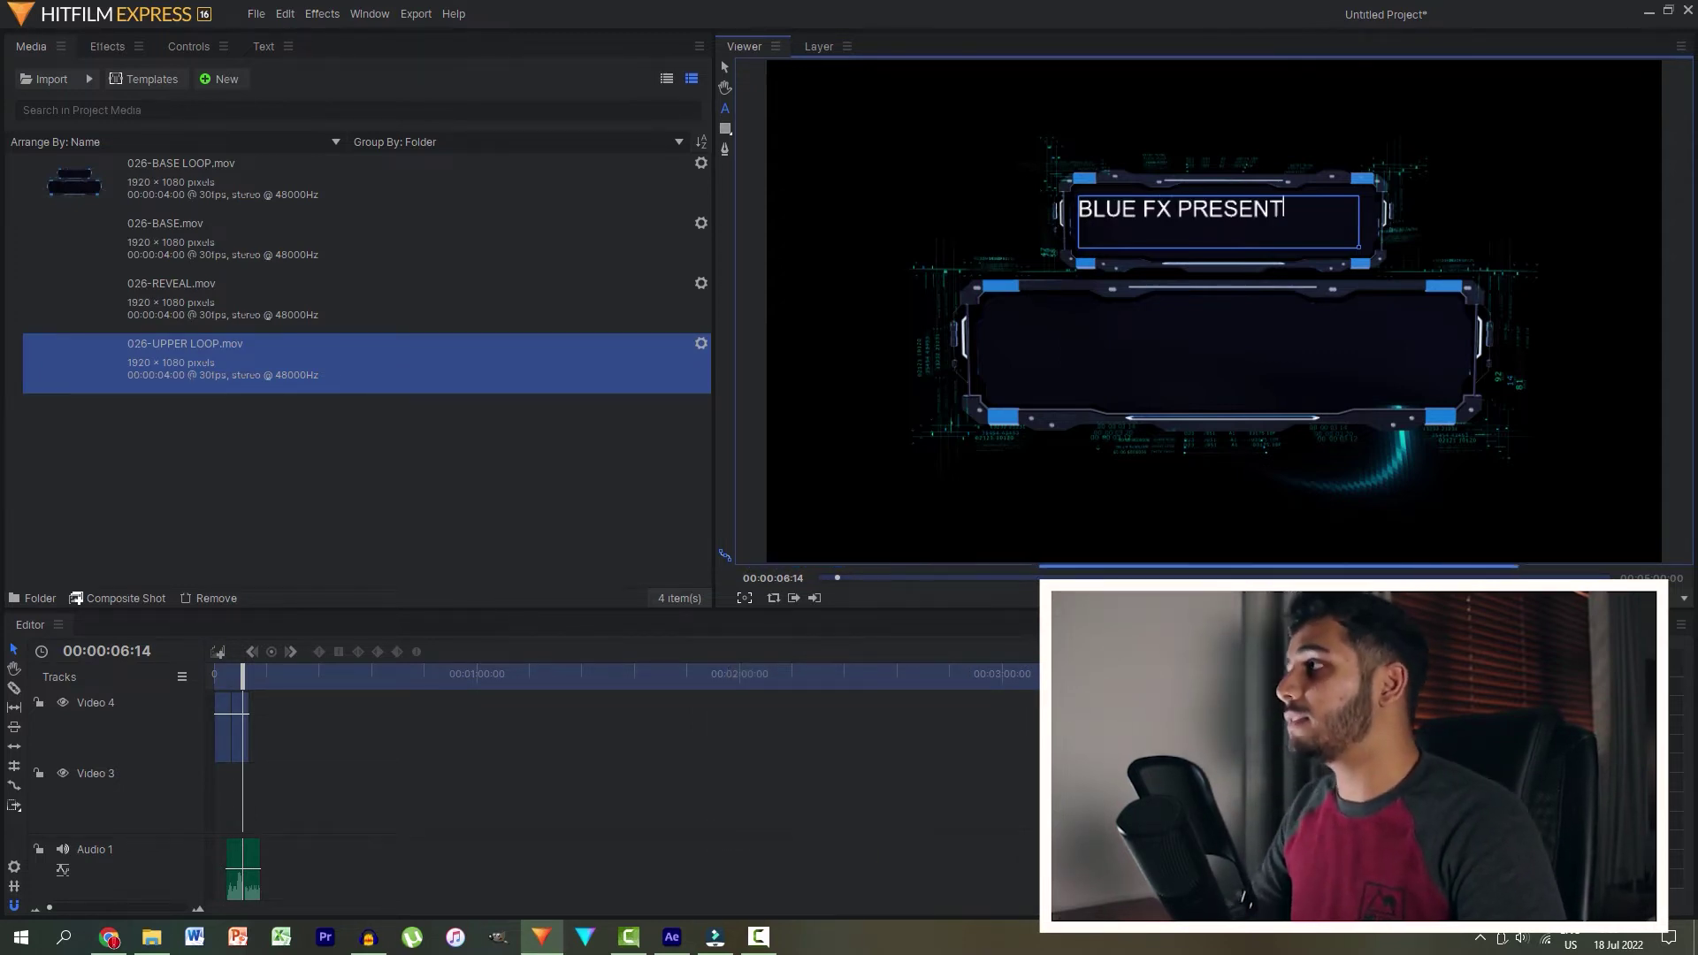
left_click(263, 47)
left_click_drag(67, 138, 80, 138)
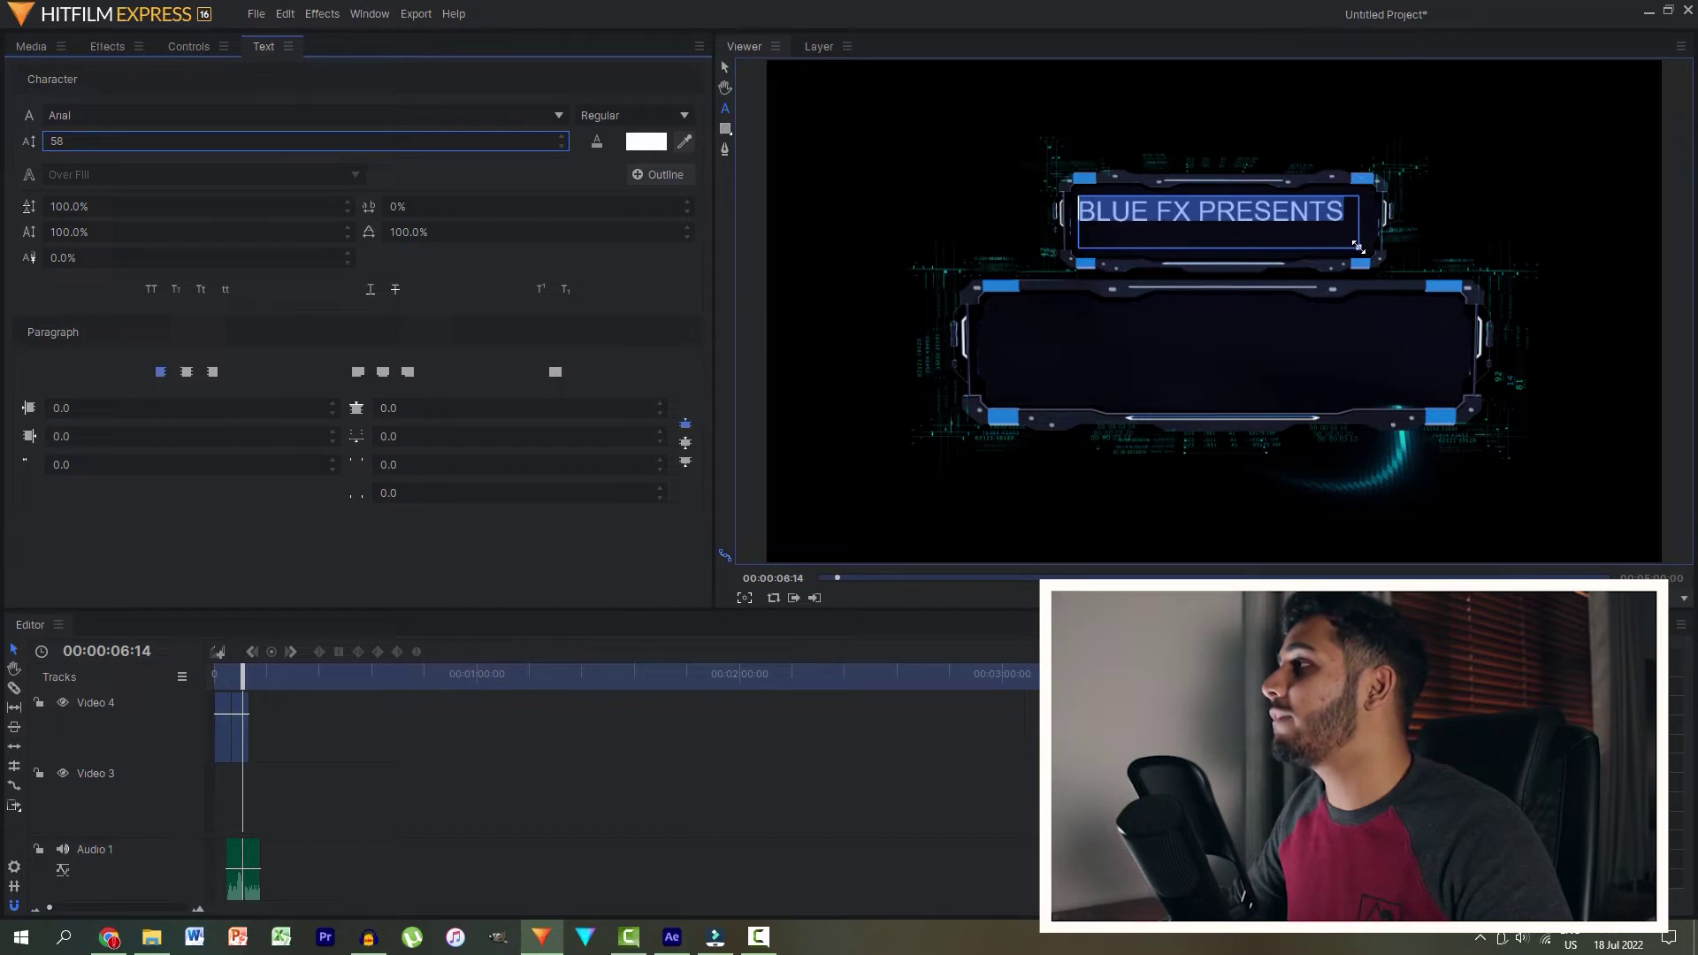
left_click_drag(1357, 246, 1379, 253)
left_click(724, 67)
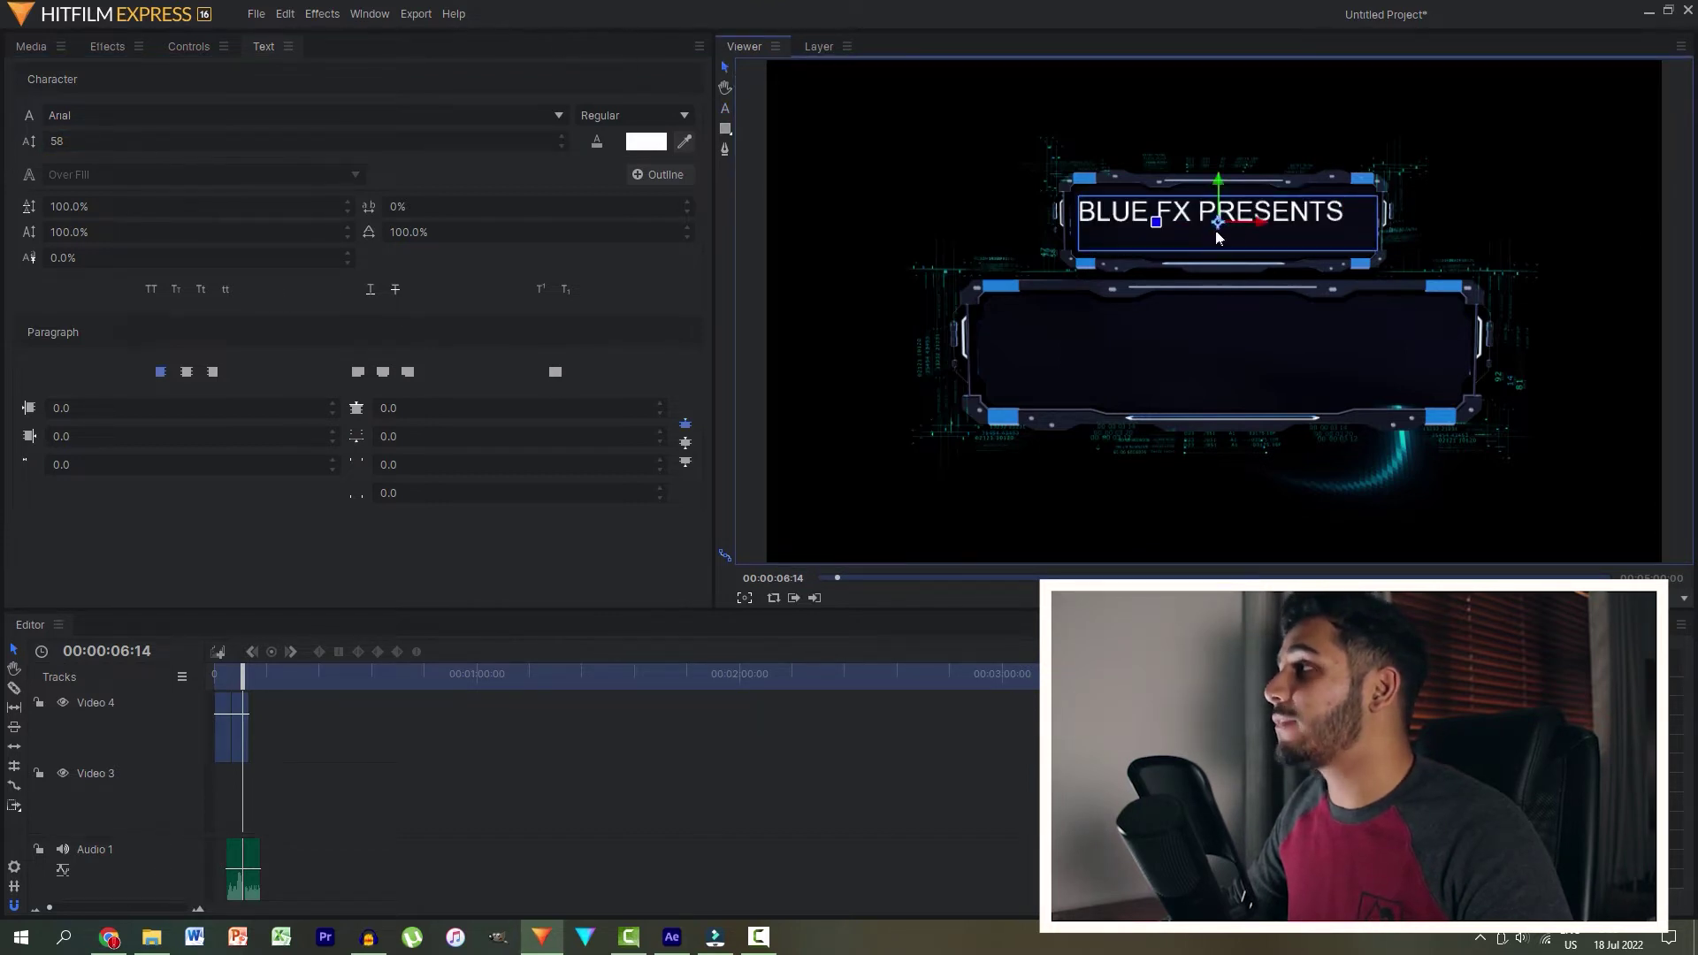
left_click_drag(1223, 237, 1232, 243)
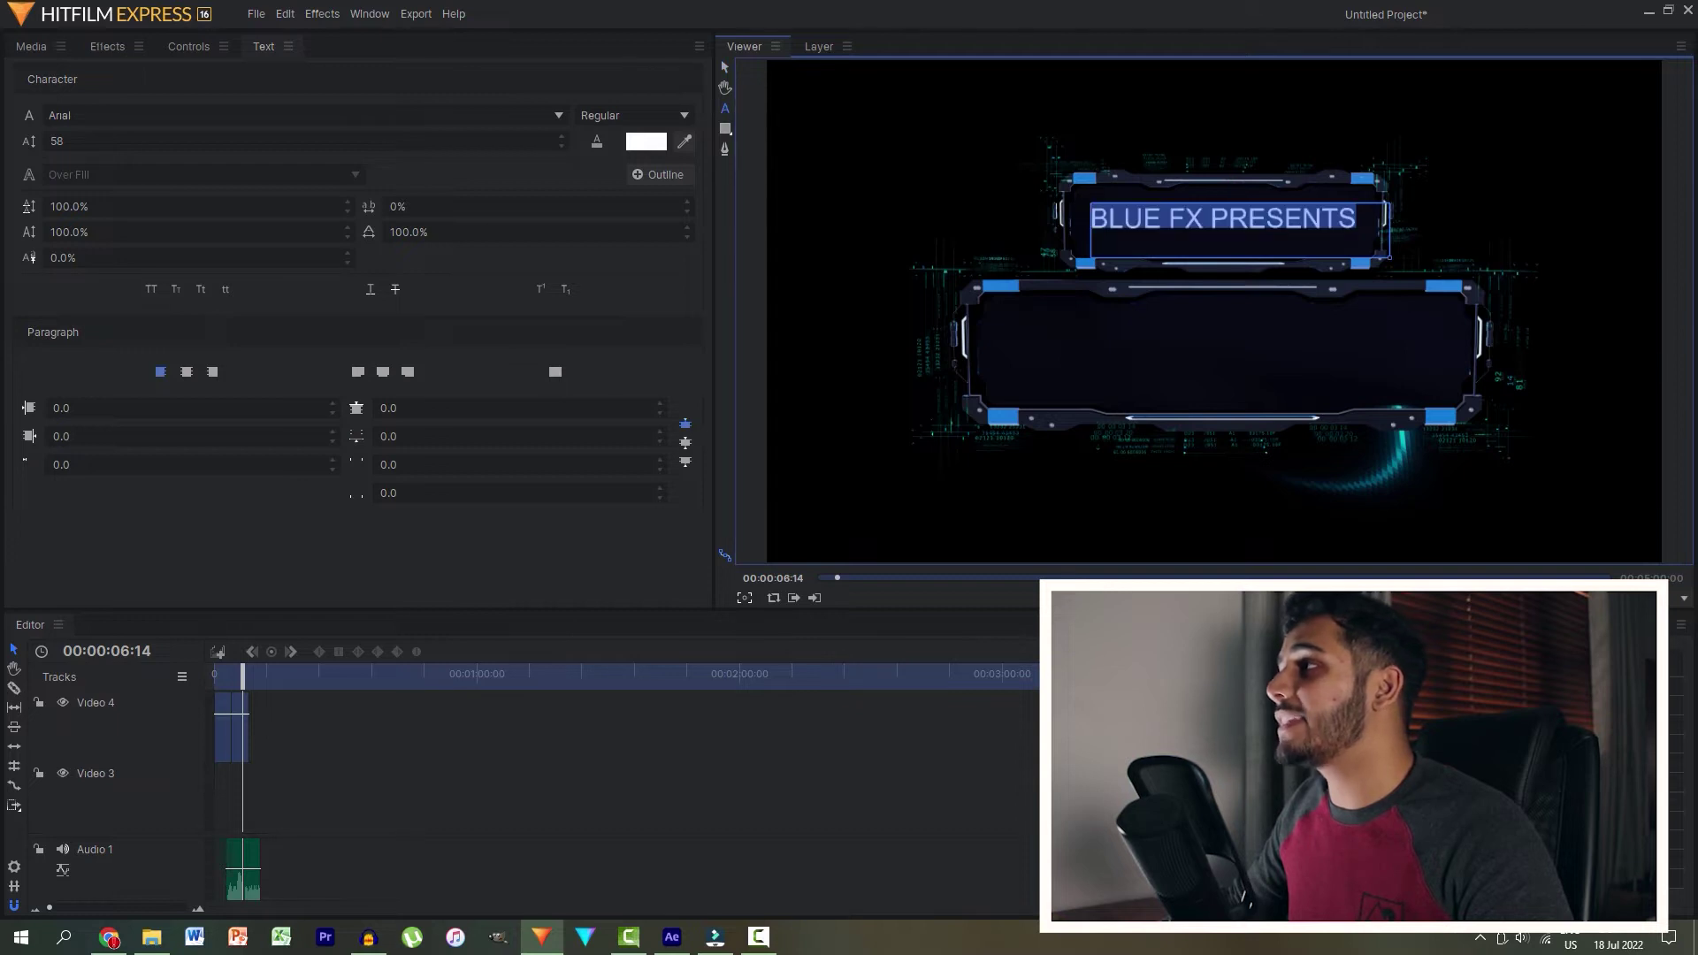
key("Escape")
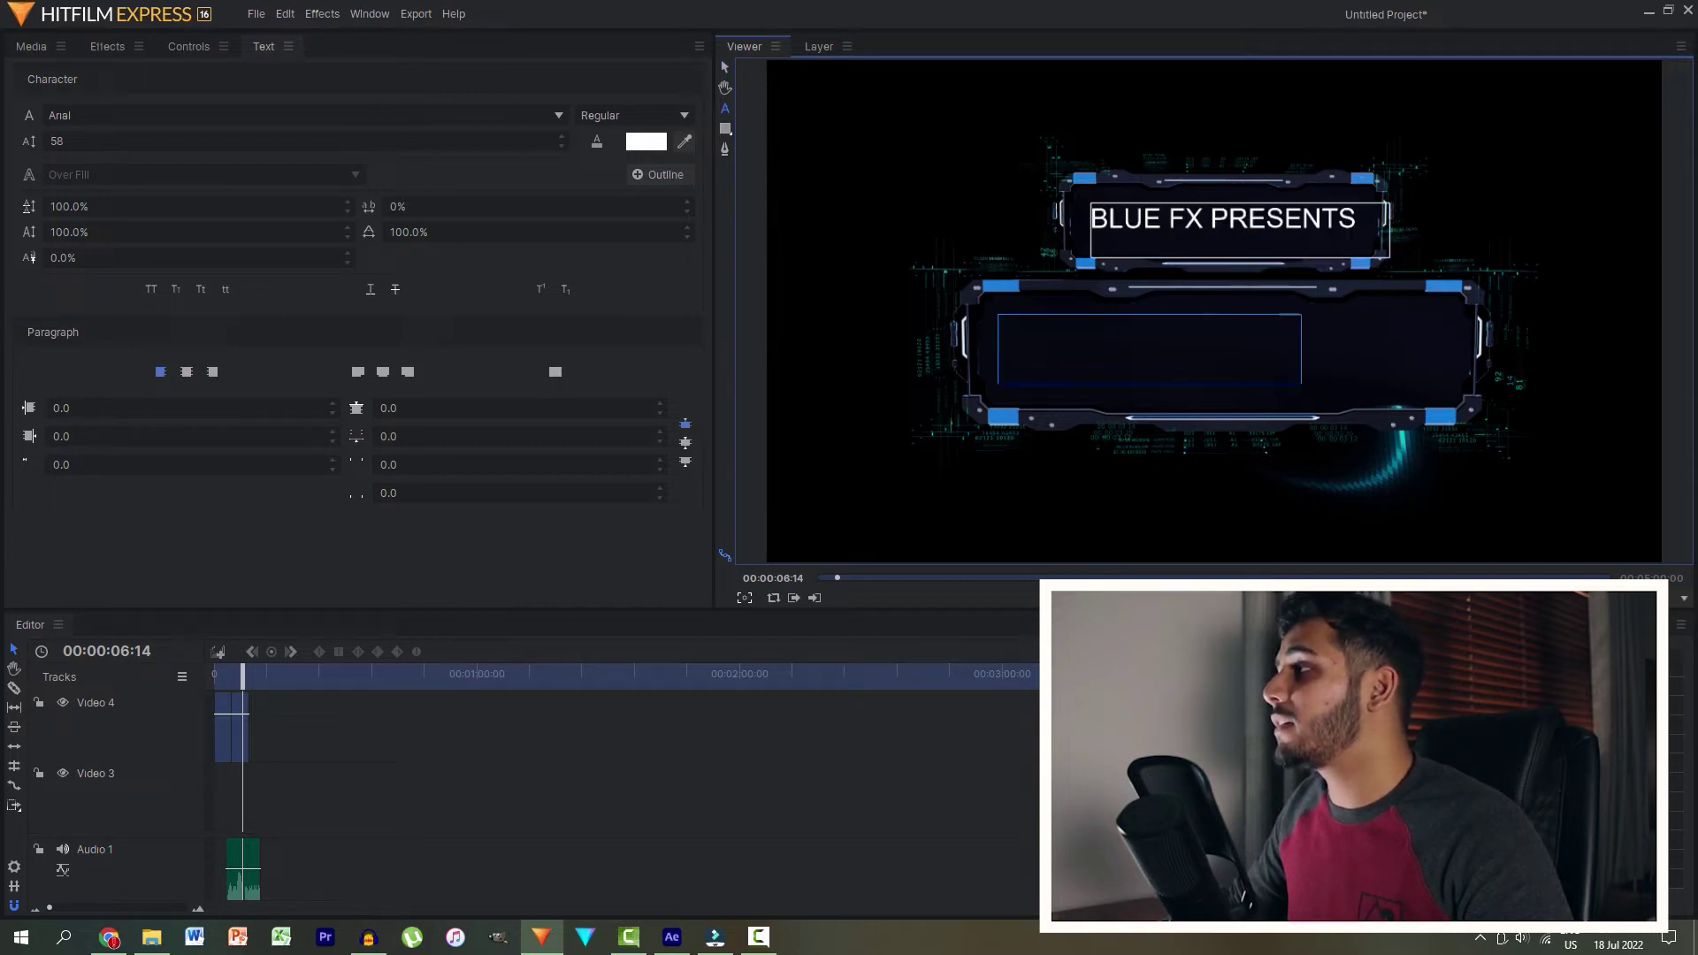
Step: Draw a text box in the lower panel and type GAMING INTRO, fixing the stray characters
left_click_drag(997, 314, 1430, 380)
key("Caps_Lock")
type("g")
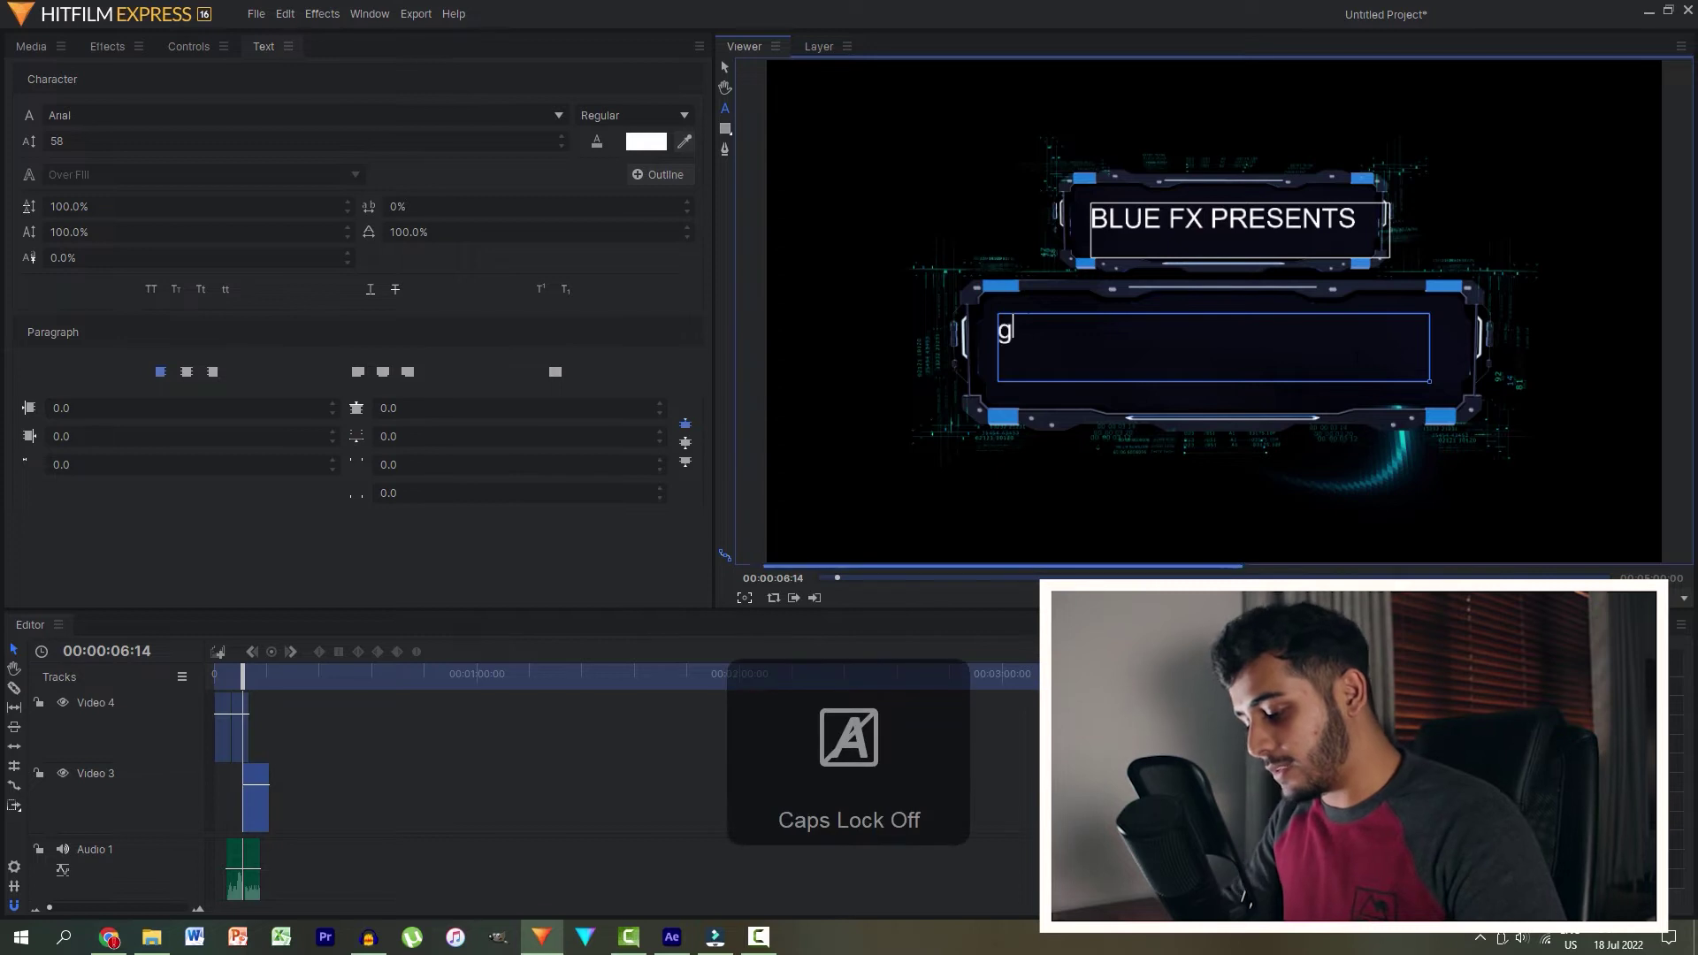
type("ami ng")
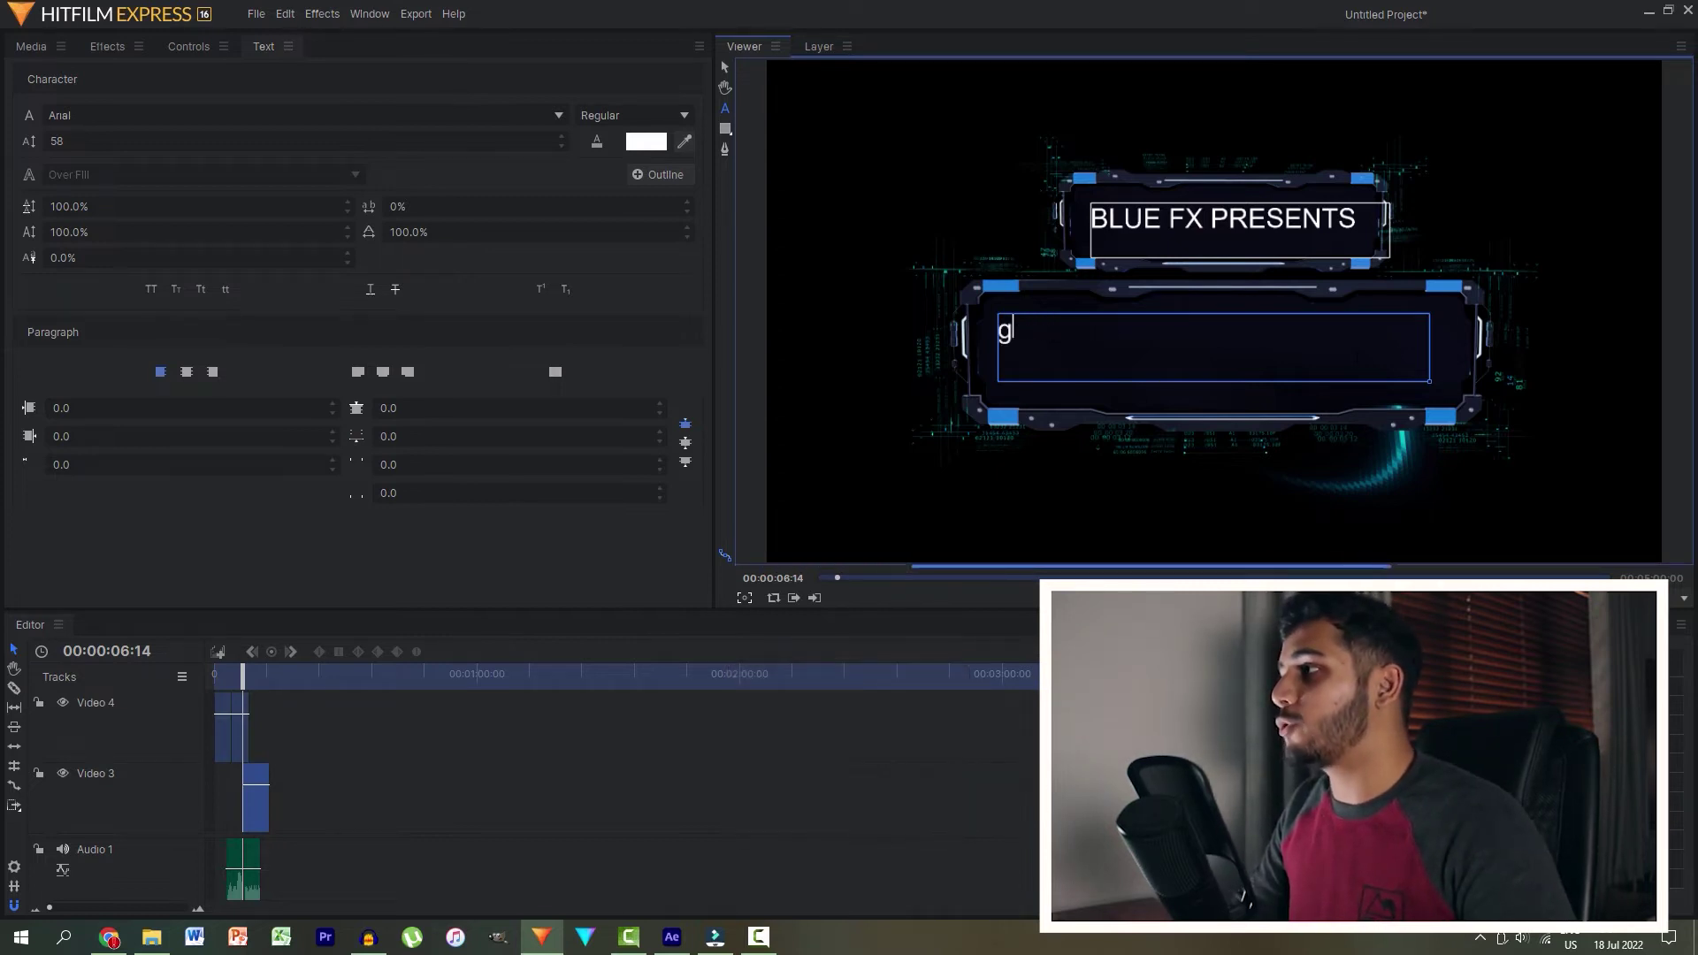
key("BackSpace")
key("Caps_Lock")
type("GAMI")
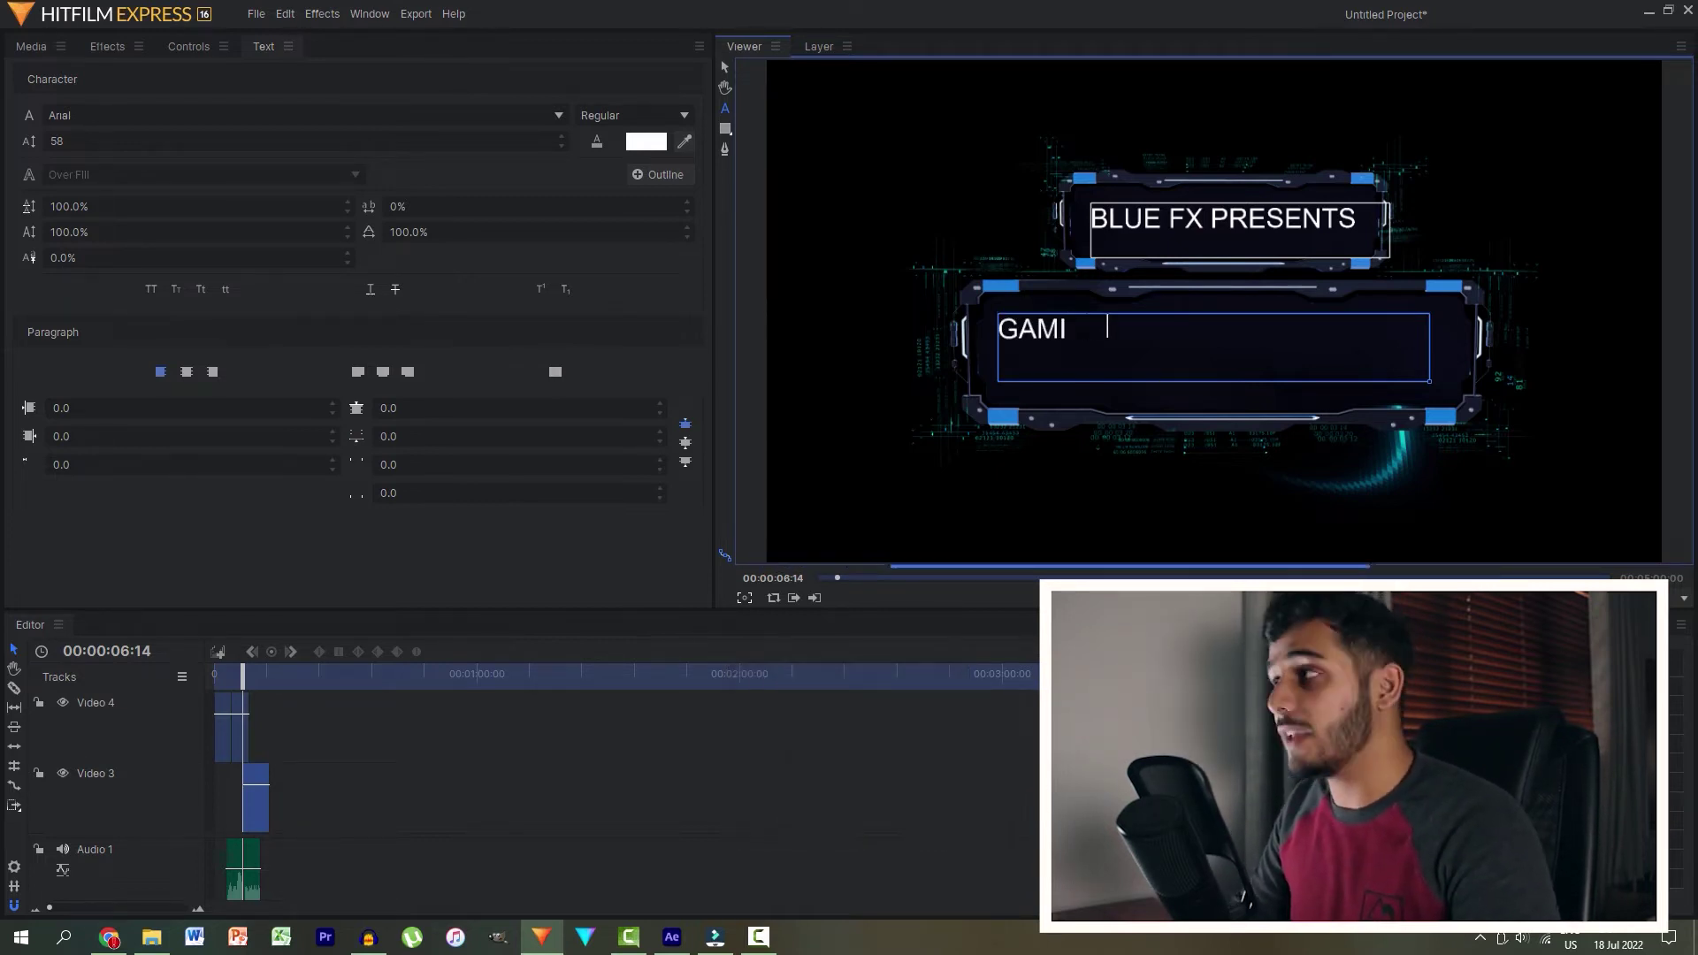
key("BackSpace")
type("NG INTRO")
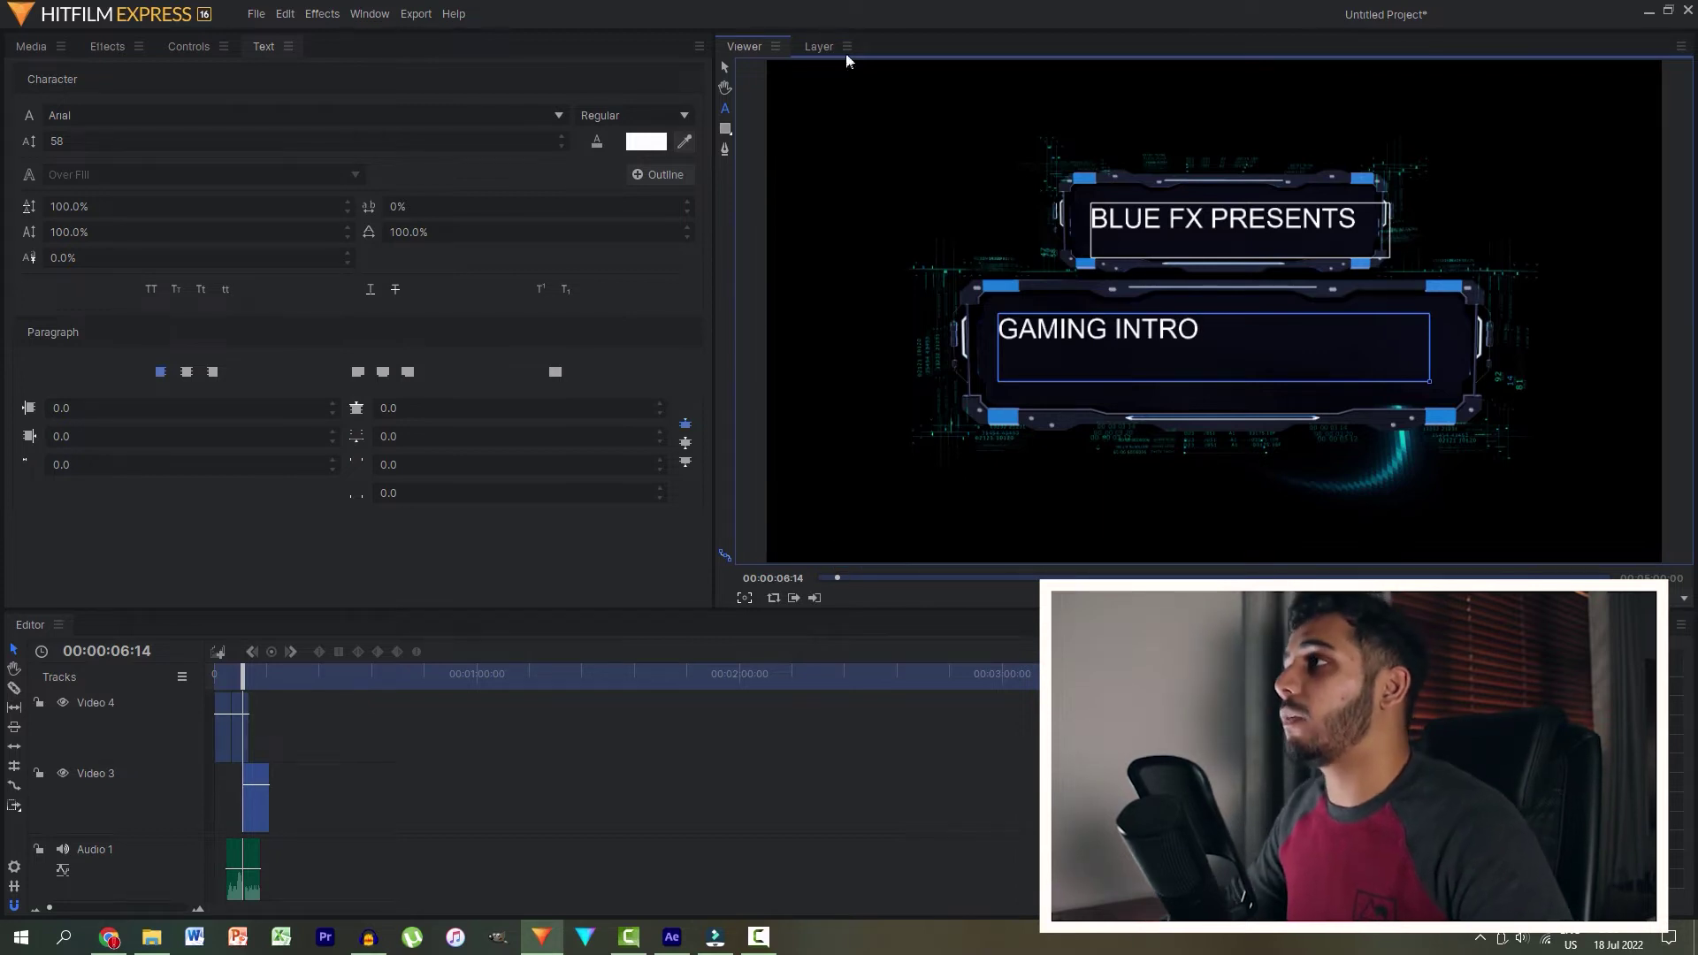
Step: Enlarge GAMING INTRO to size 107 and centre it in the lower panel
mouse_move(1217, 349)
left_mouse_down()
mouse_move(1319, 367)
mouse_move(1299, 357)
left_mouse_up()
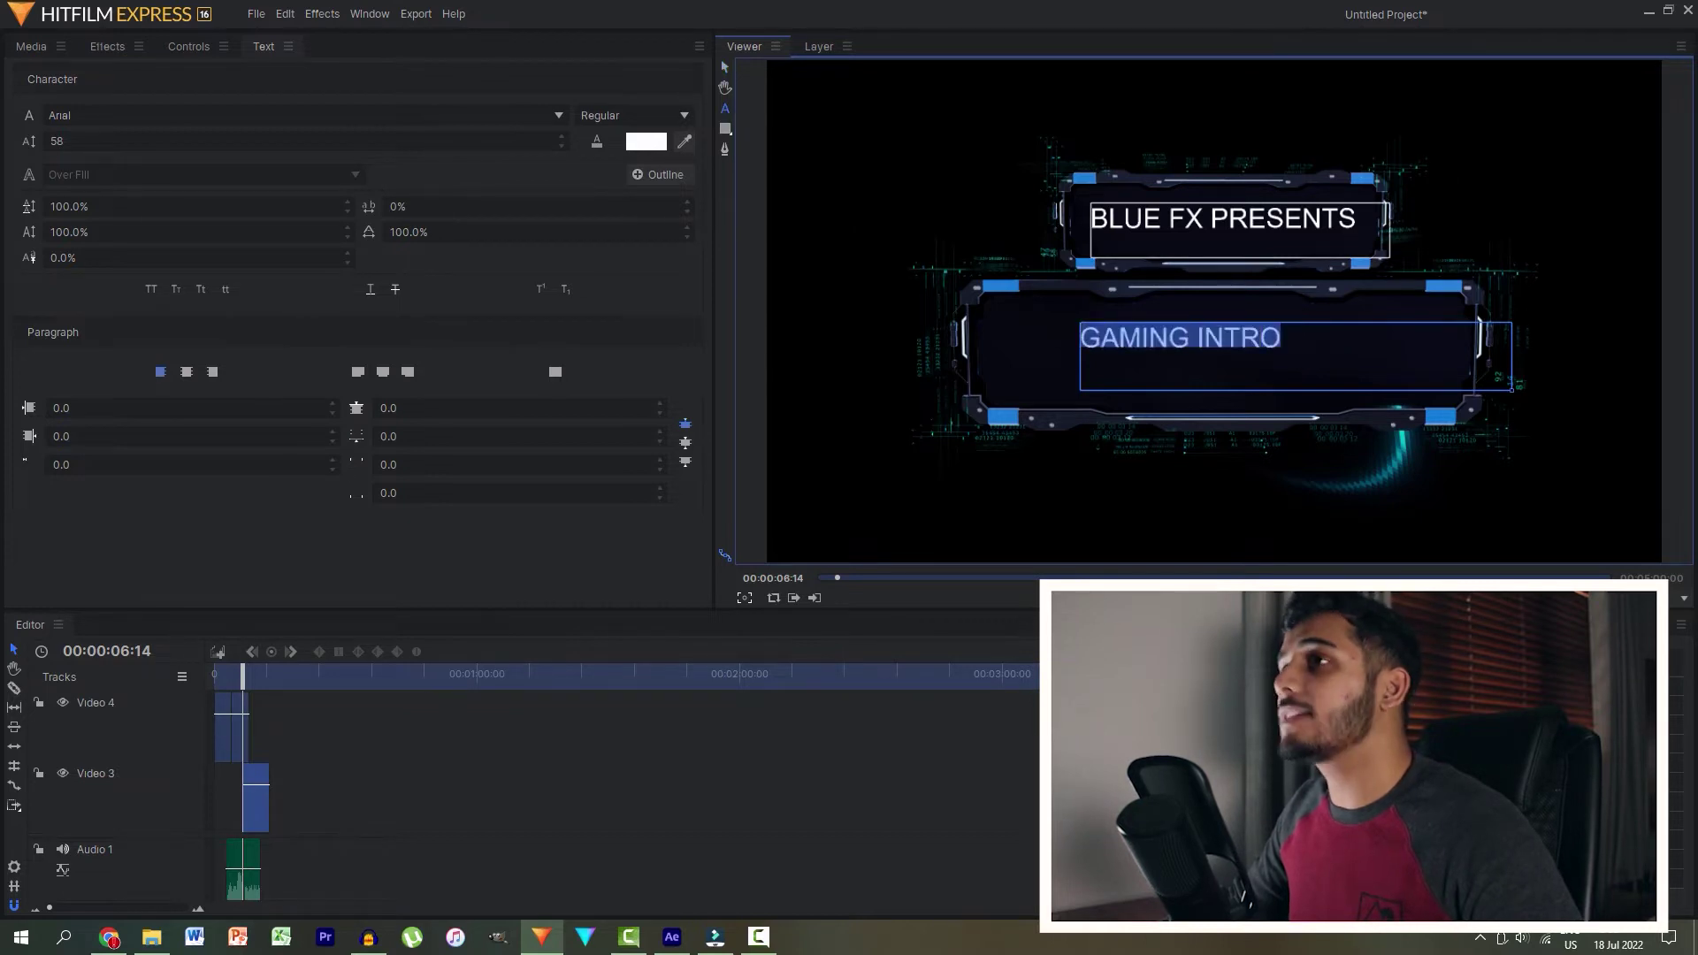
left_click_drag(54, 140, 371, 105)
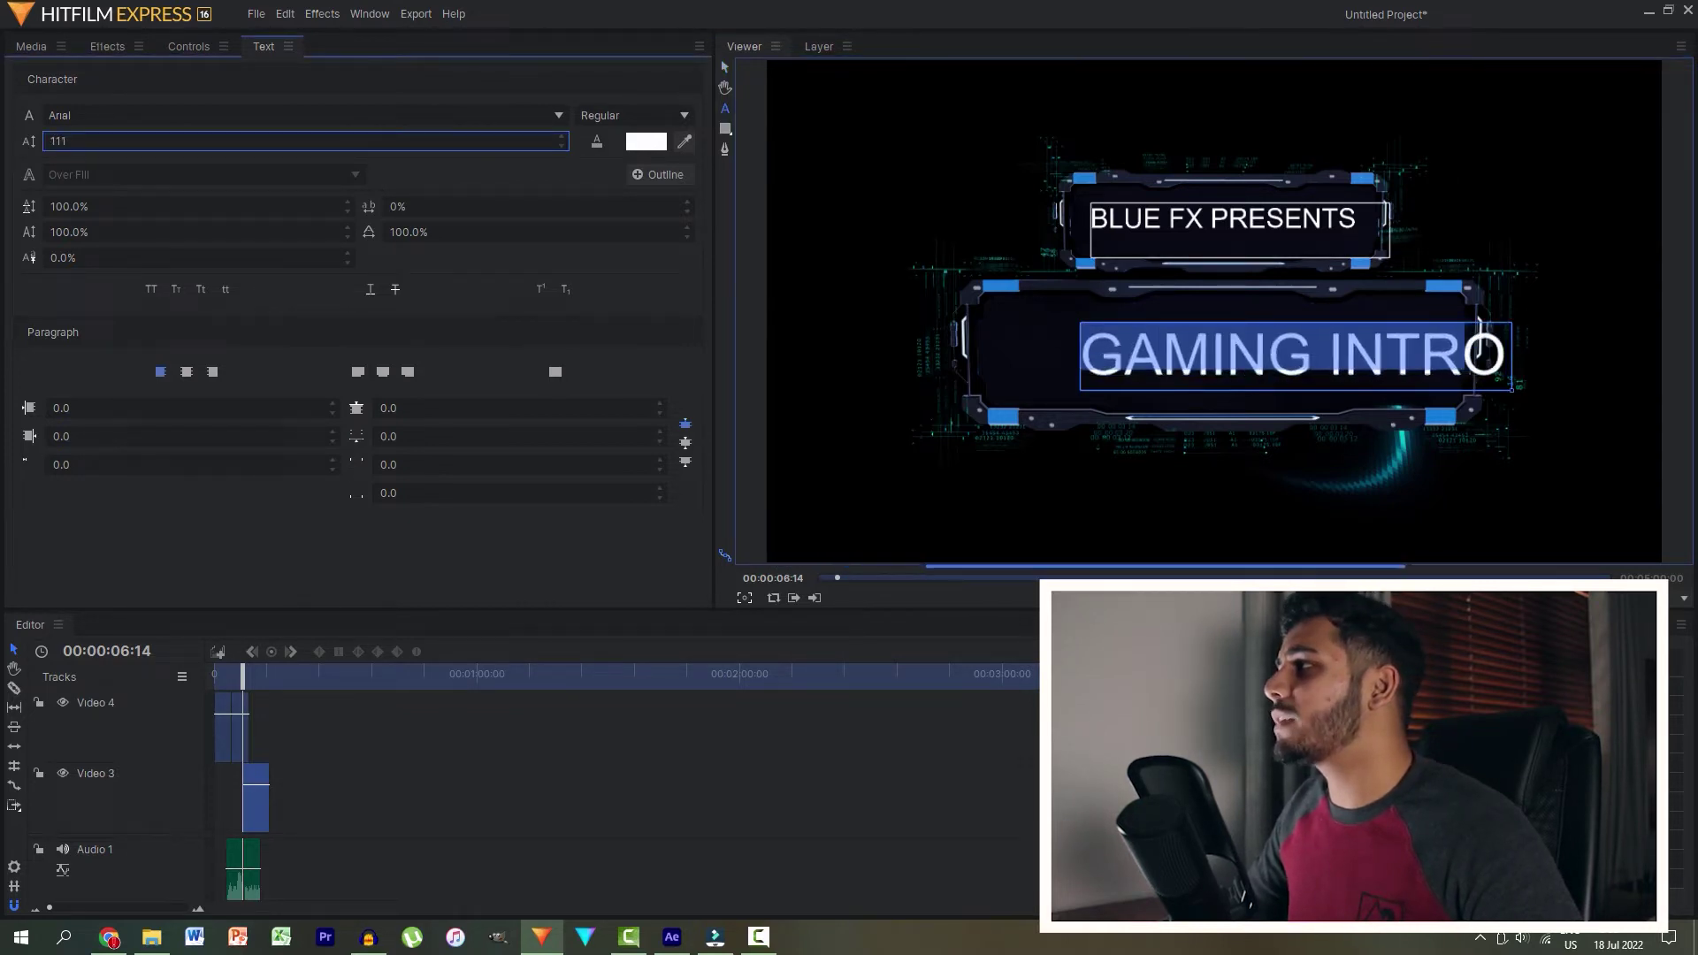
type("107")
left_click(724, 67)
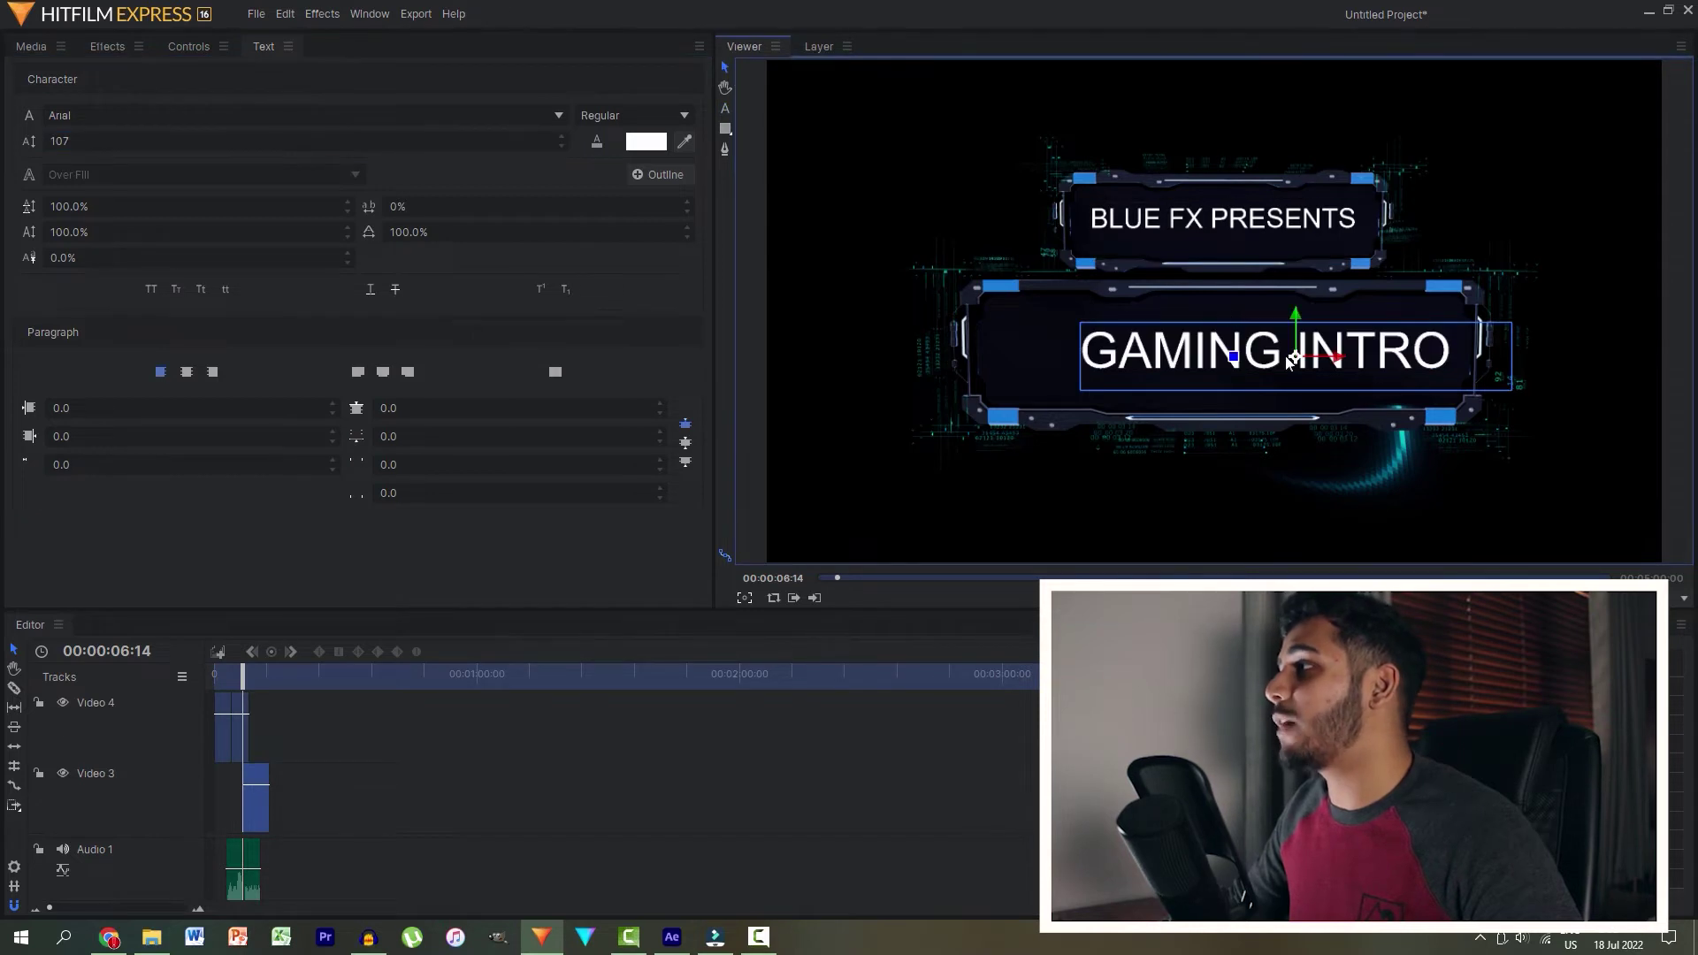
mouse_move(1290, 359)
left_mouse_down()
mouse_move(1321, 358)
mouse_move(1305, 357)
left_mouse_up()
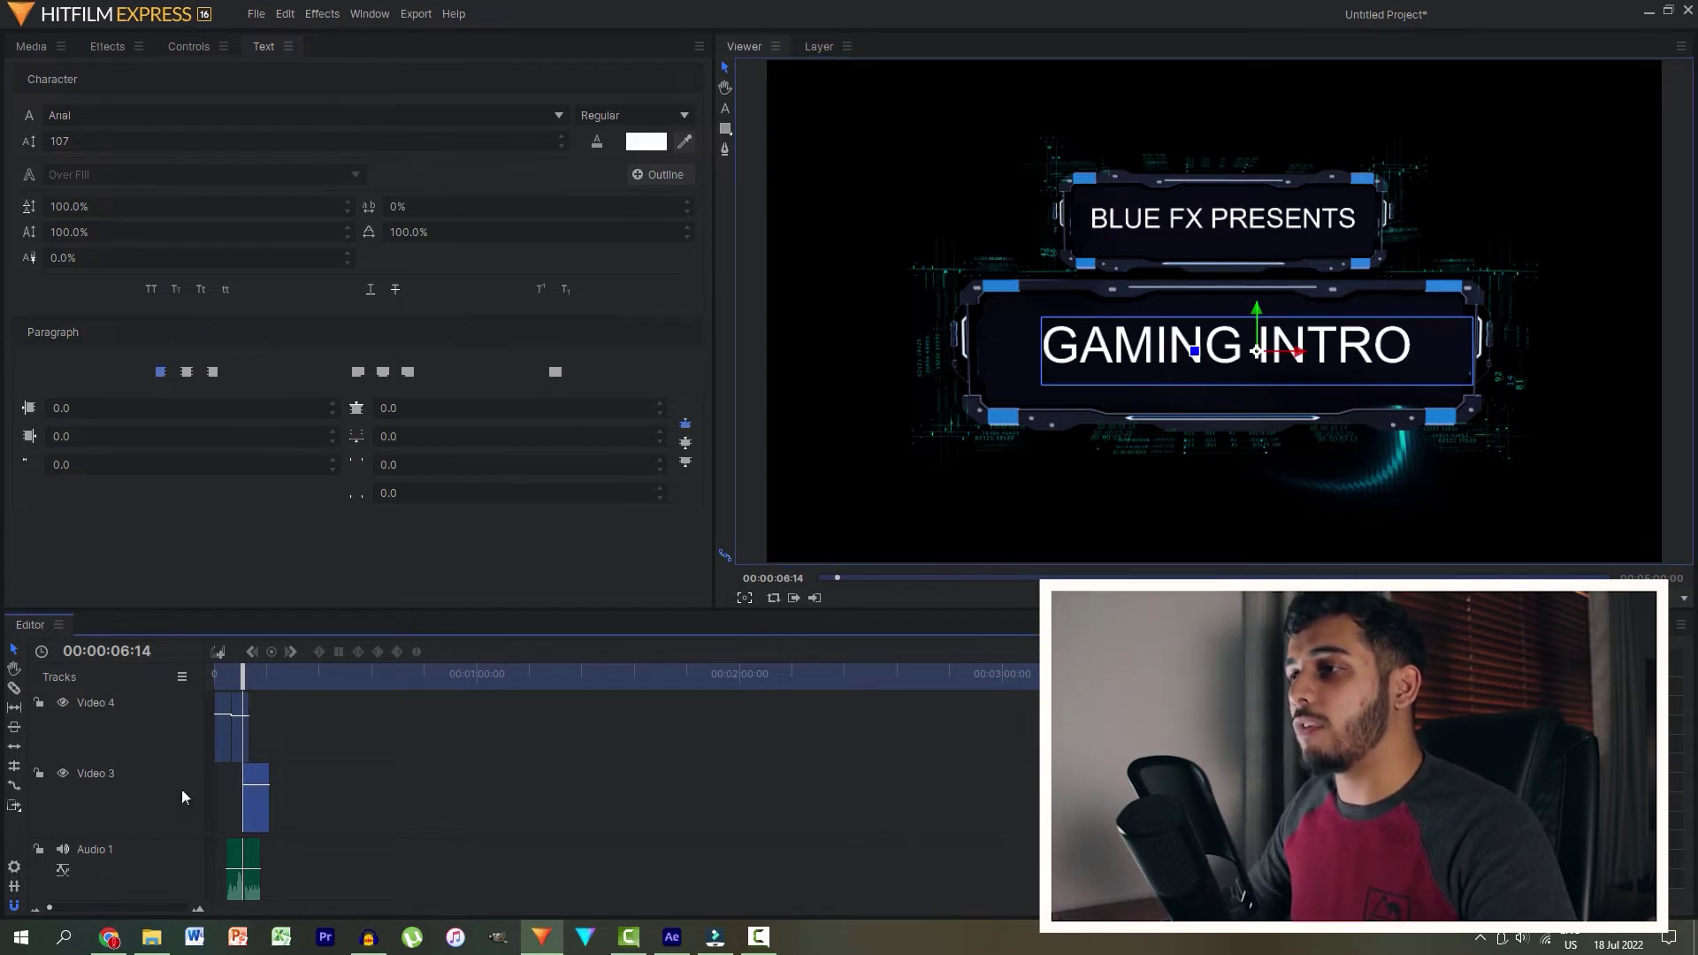
Step: Move the BLUE FX PRESENTS clip to the timeline start and extend it to match GAMING INTRO
left_click(62, 774)
scroll(66, 775, "down", 2)
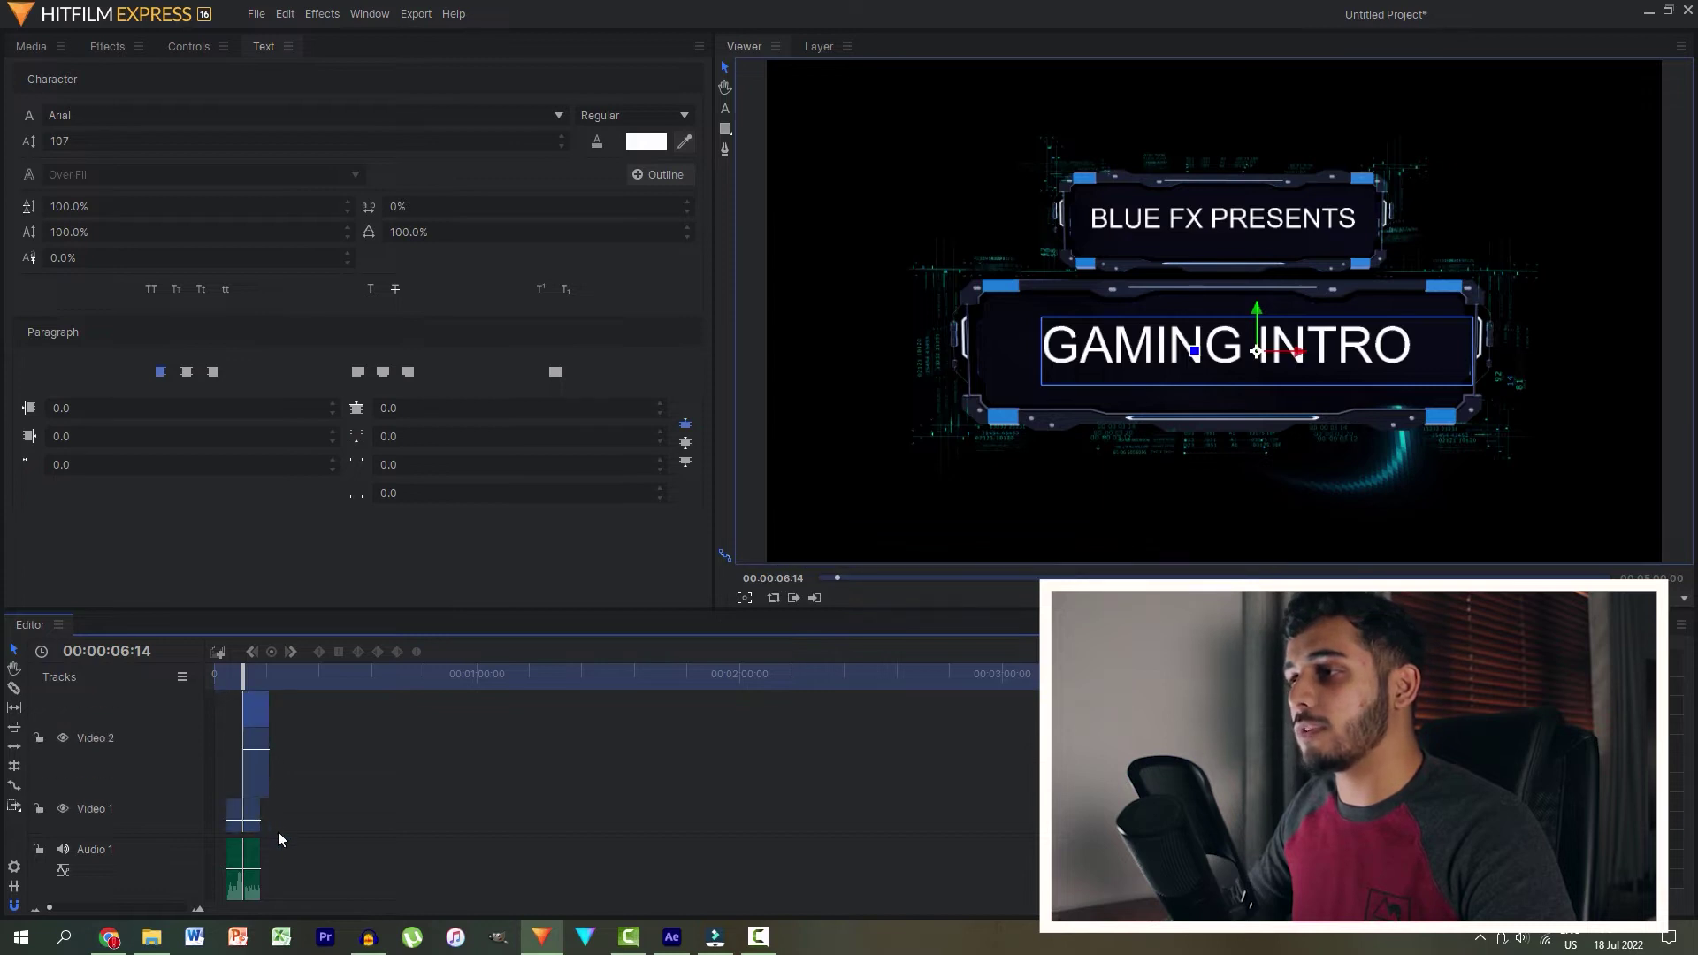
left_click(236, 780)
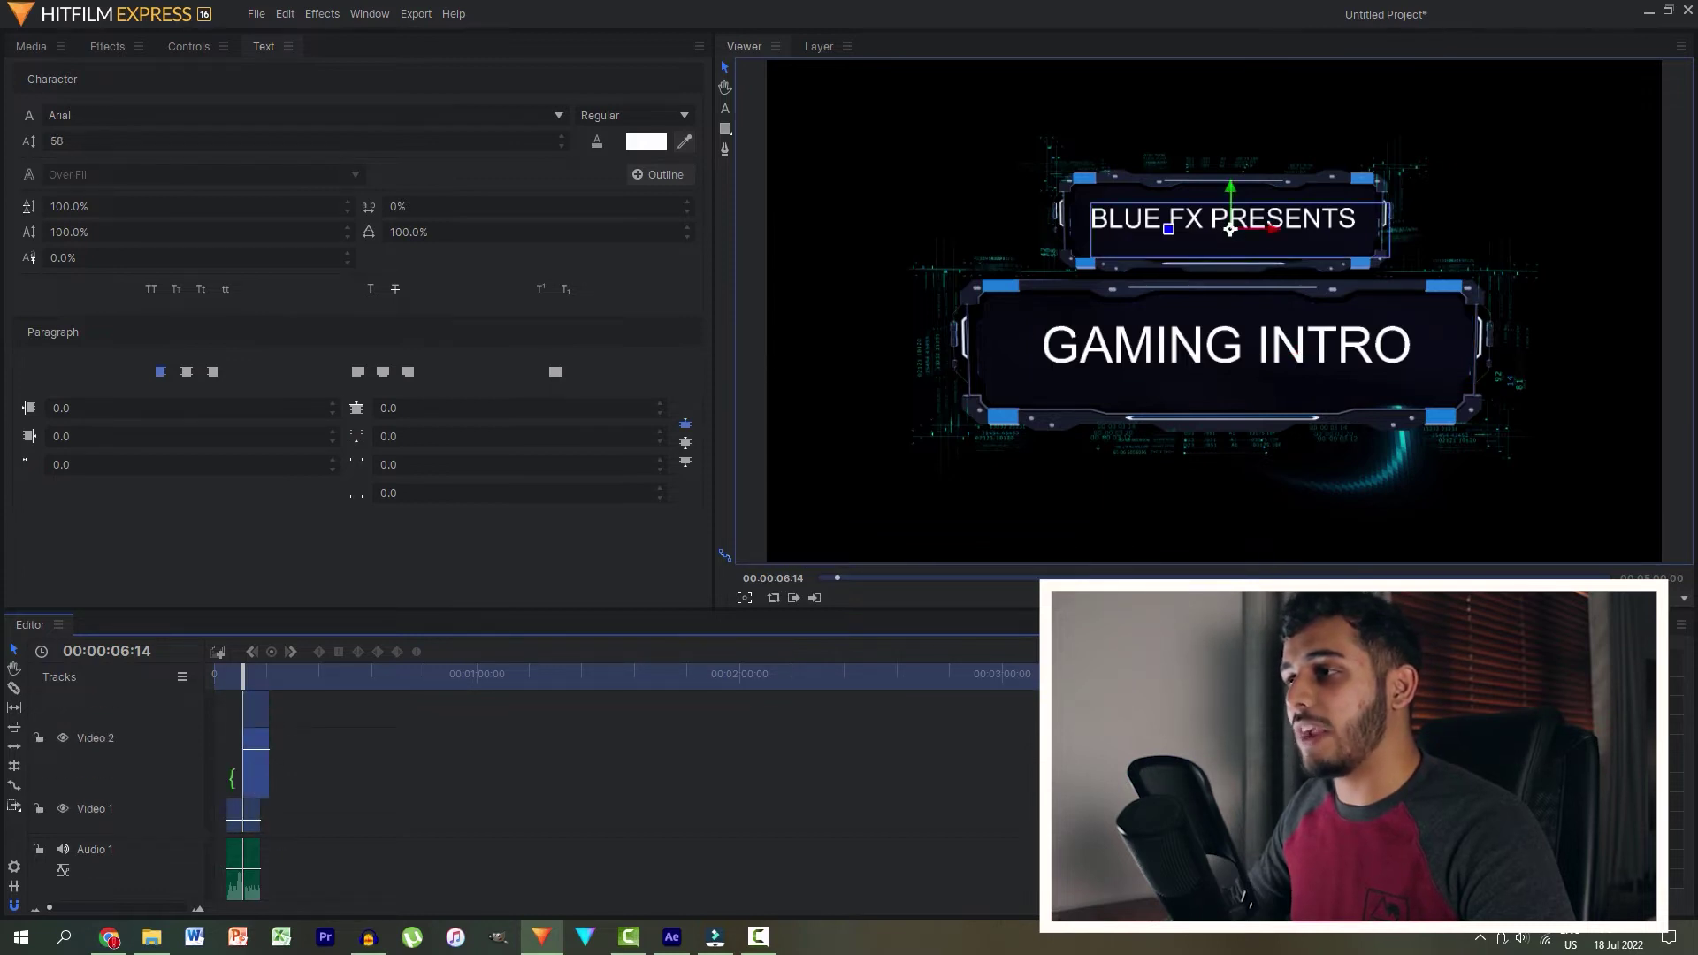
left_click(63, 739)
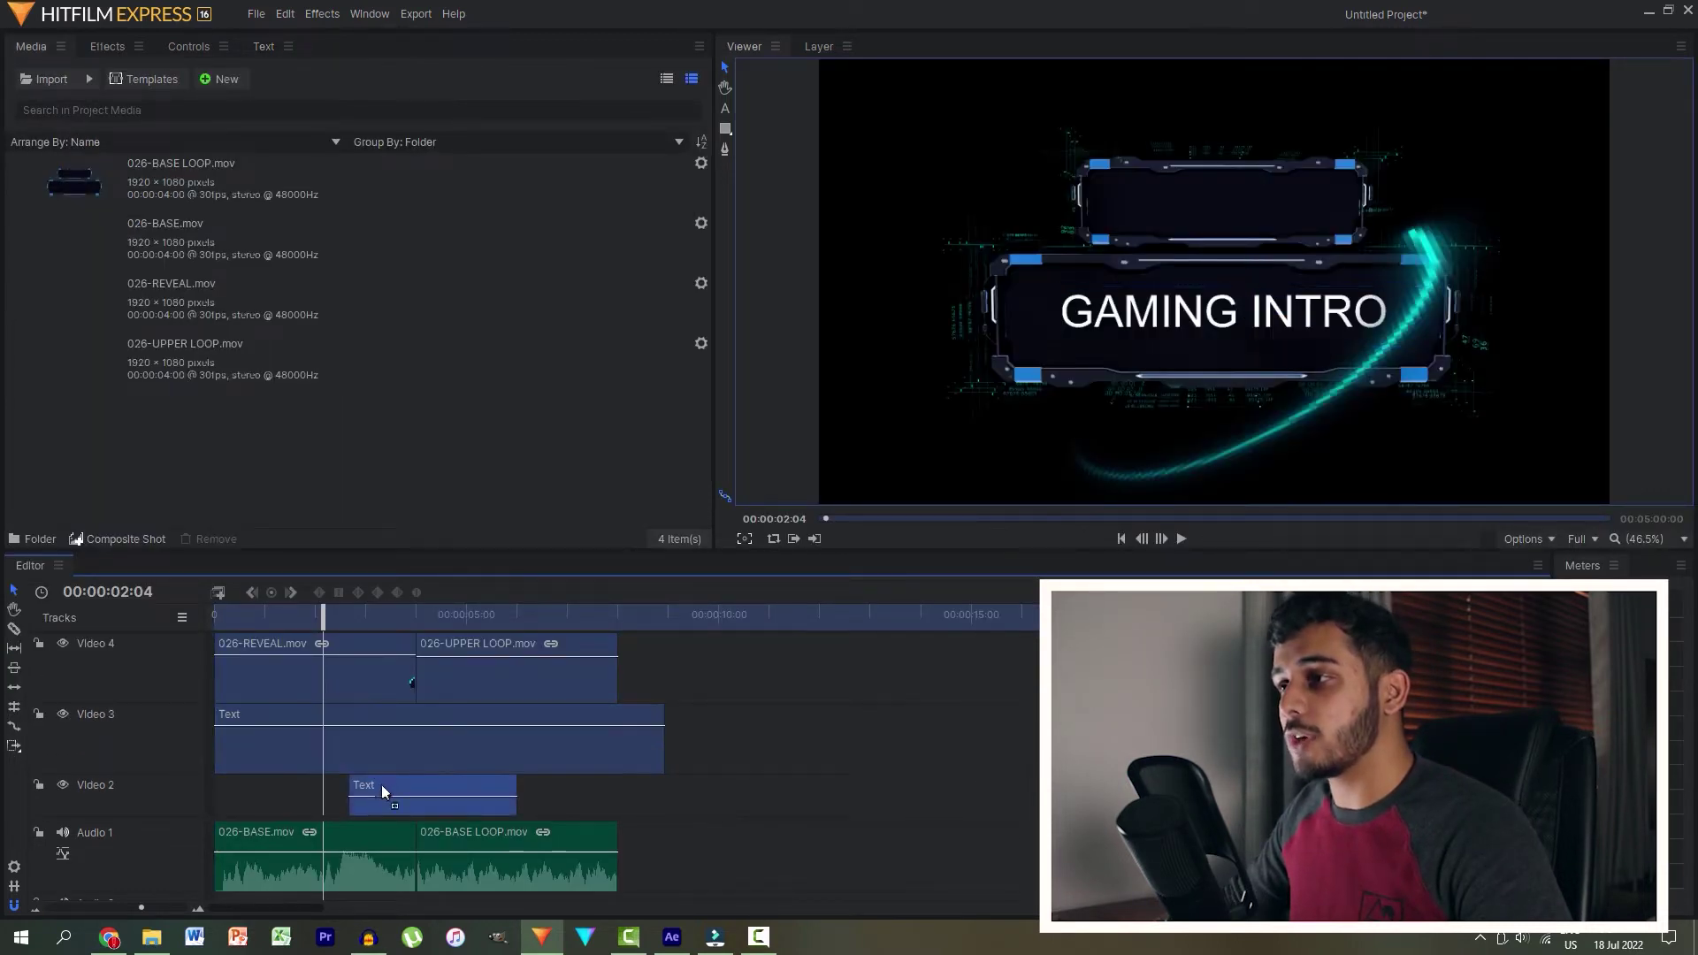
left_click_drag(376, 790, 242, 786)
left_click(237, 616)
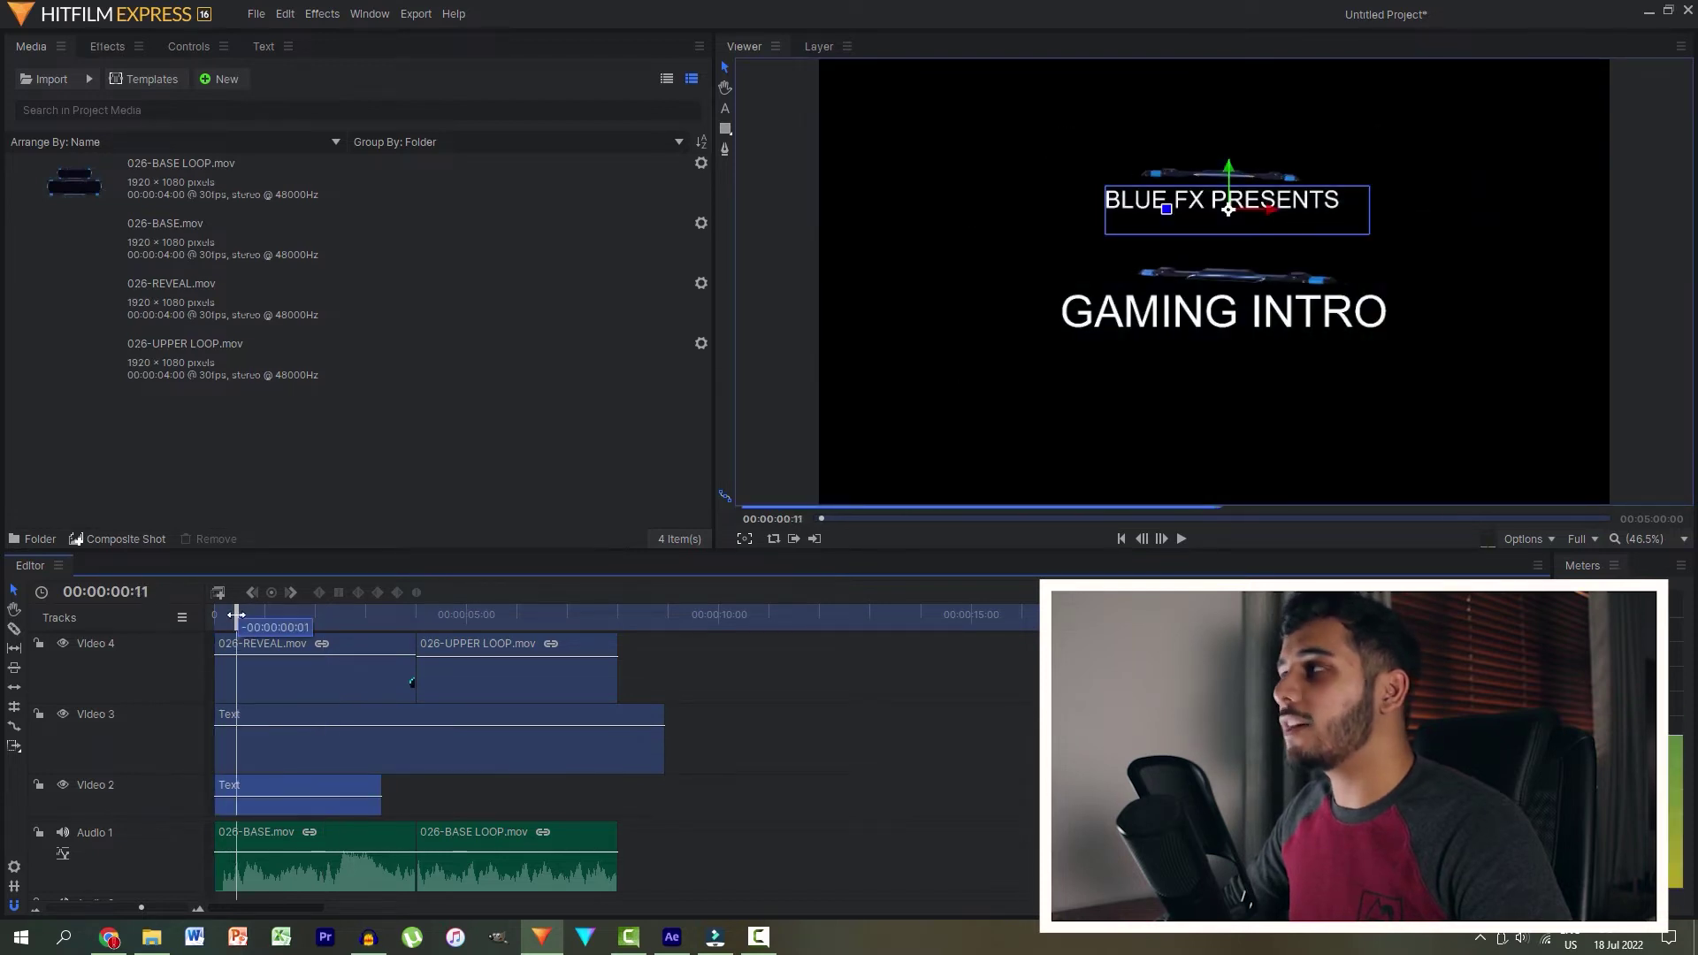
left_click_drag(234, 616, 193, 612)
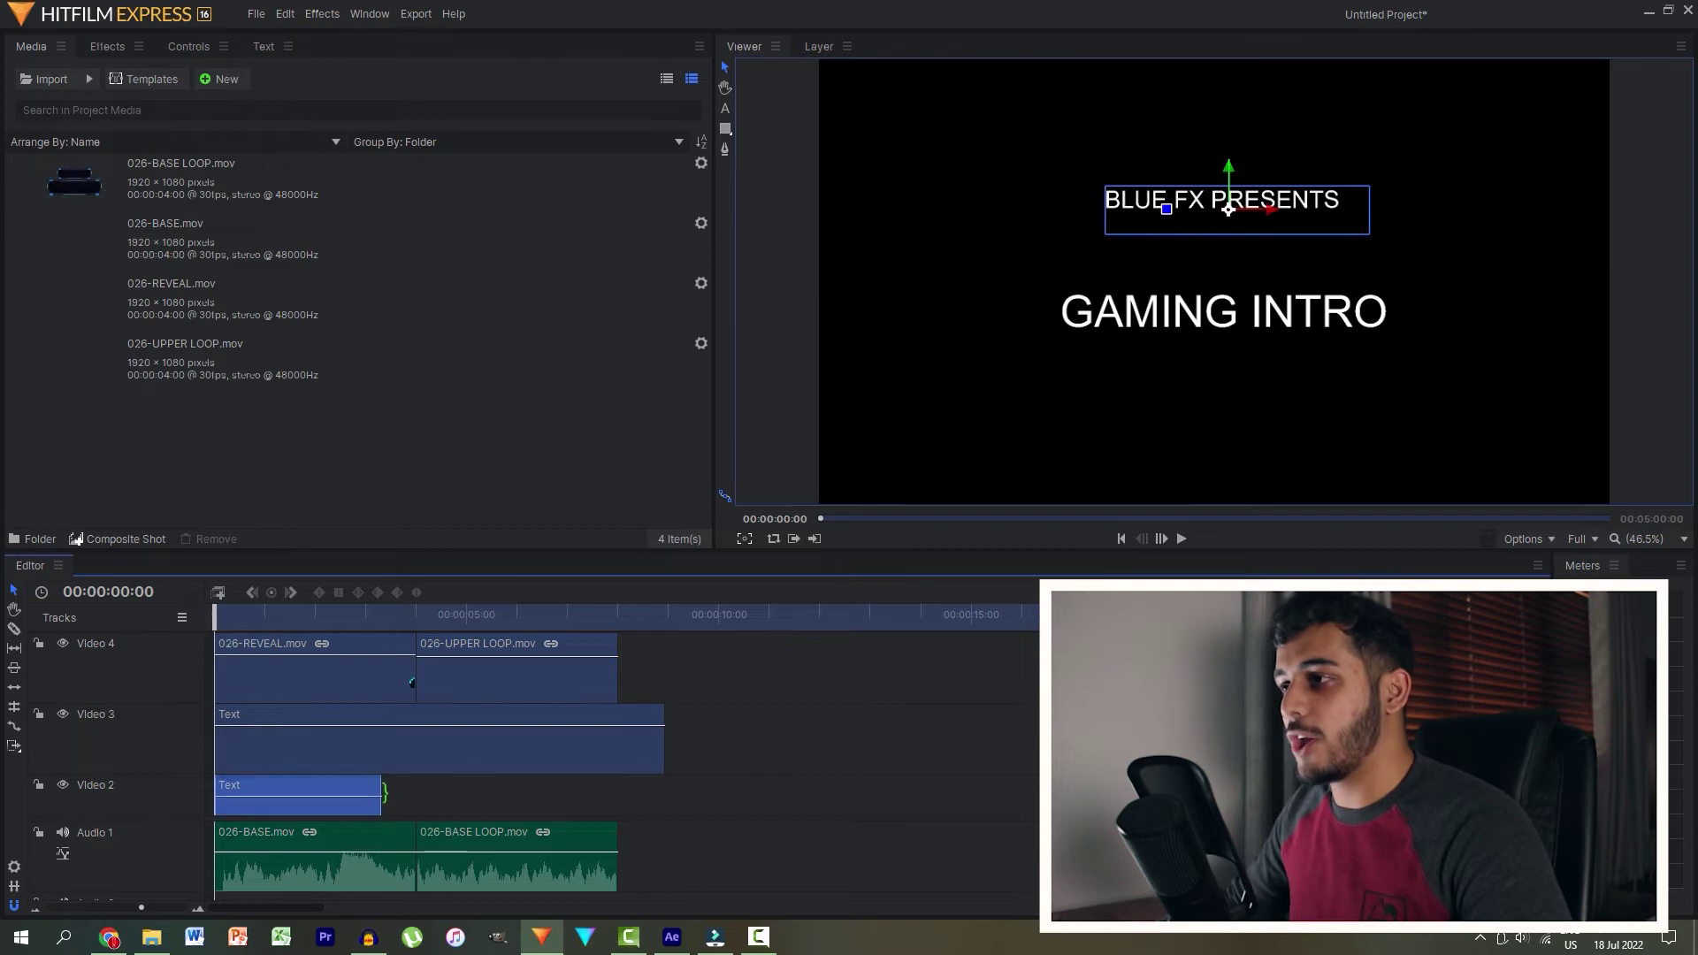
left_click_drag(387, 792, 664, 809)
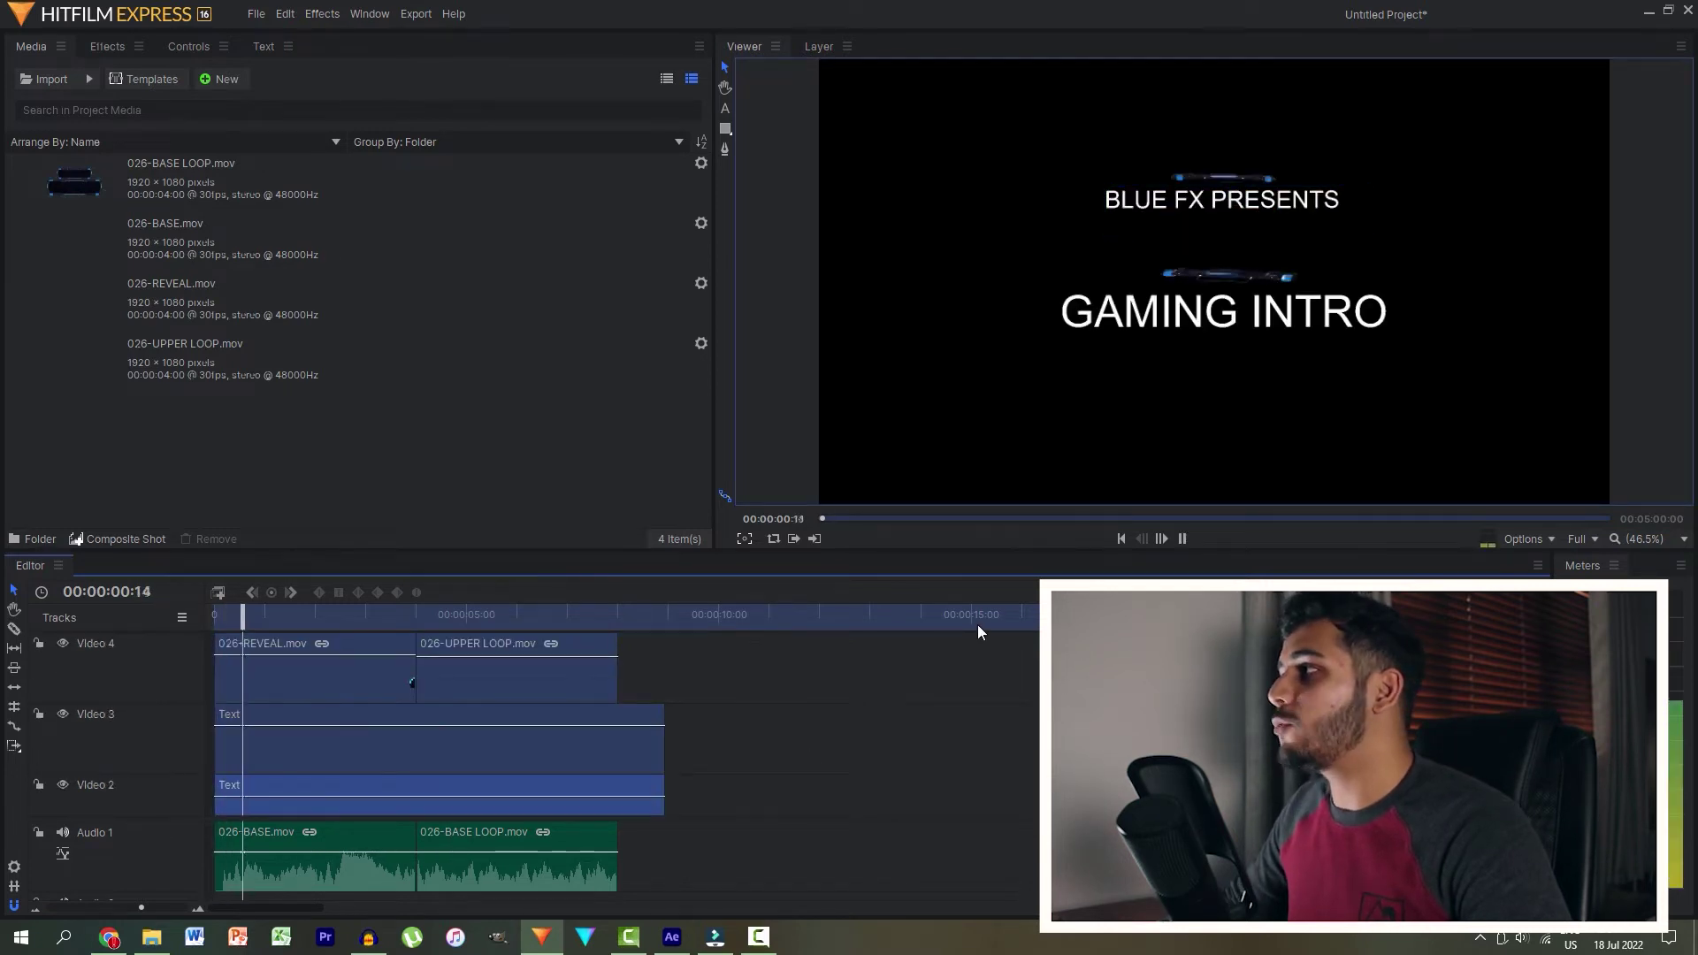
Step: Trim both title clips to start at 00:00:02:15 and end with the loops, then preview
key("space")
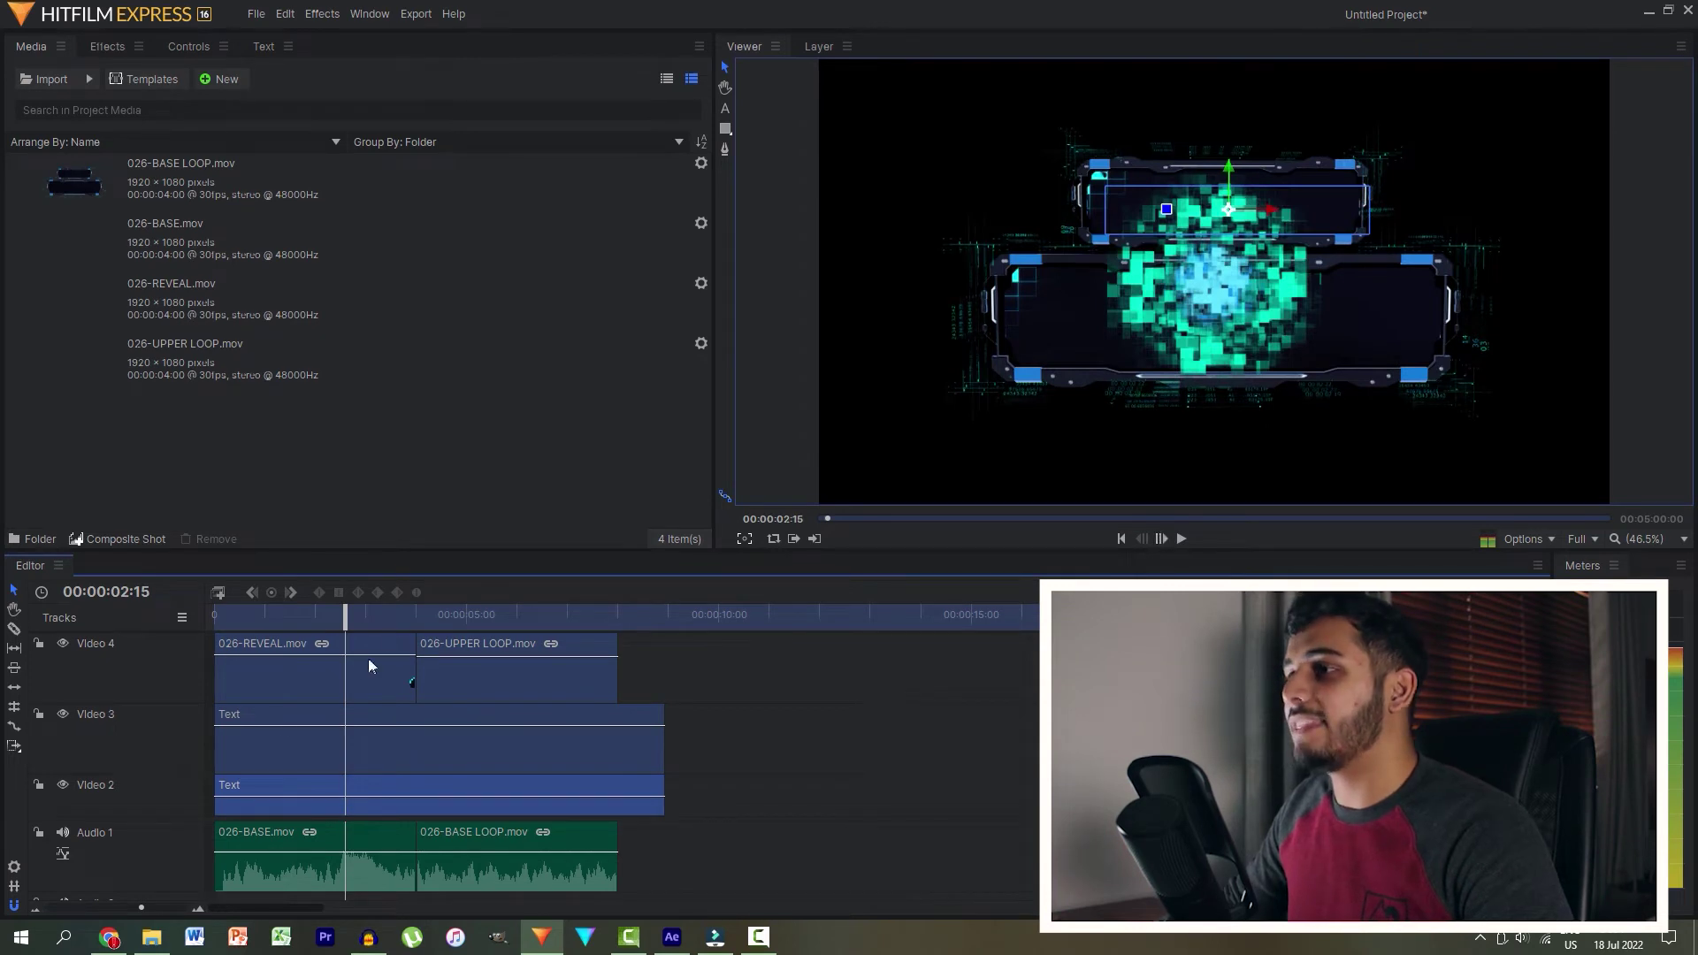
left_click_drag(217, 726, 345, 726)
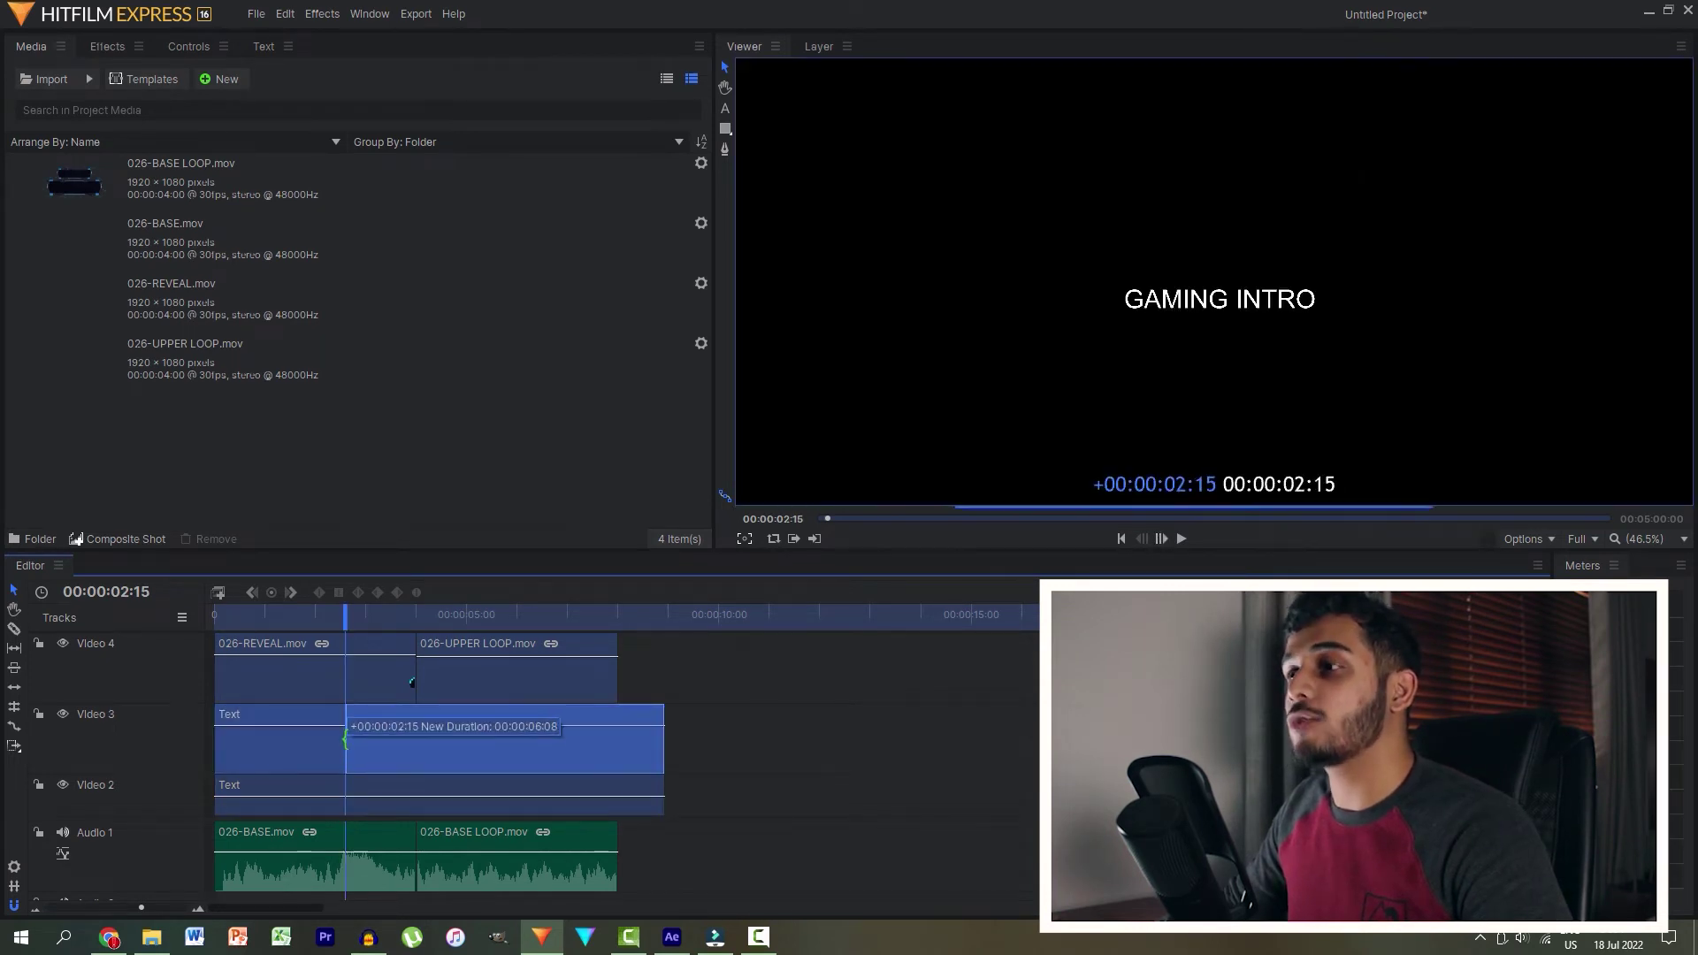
left_click_drag(210, 783, 345, 783)
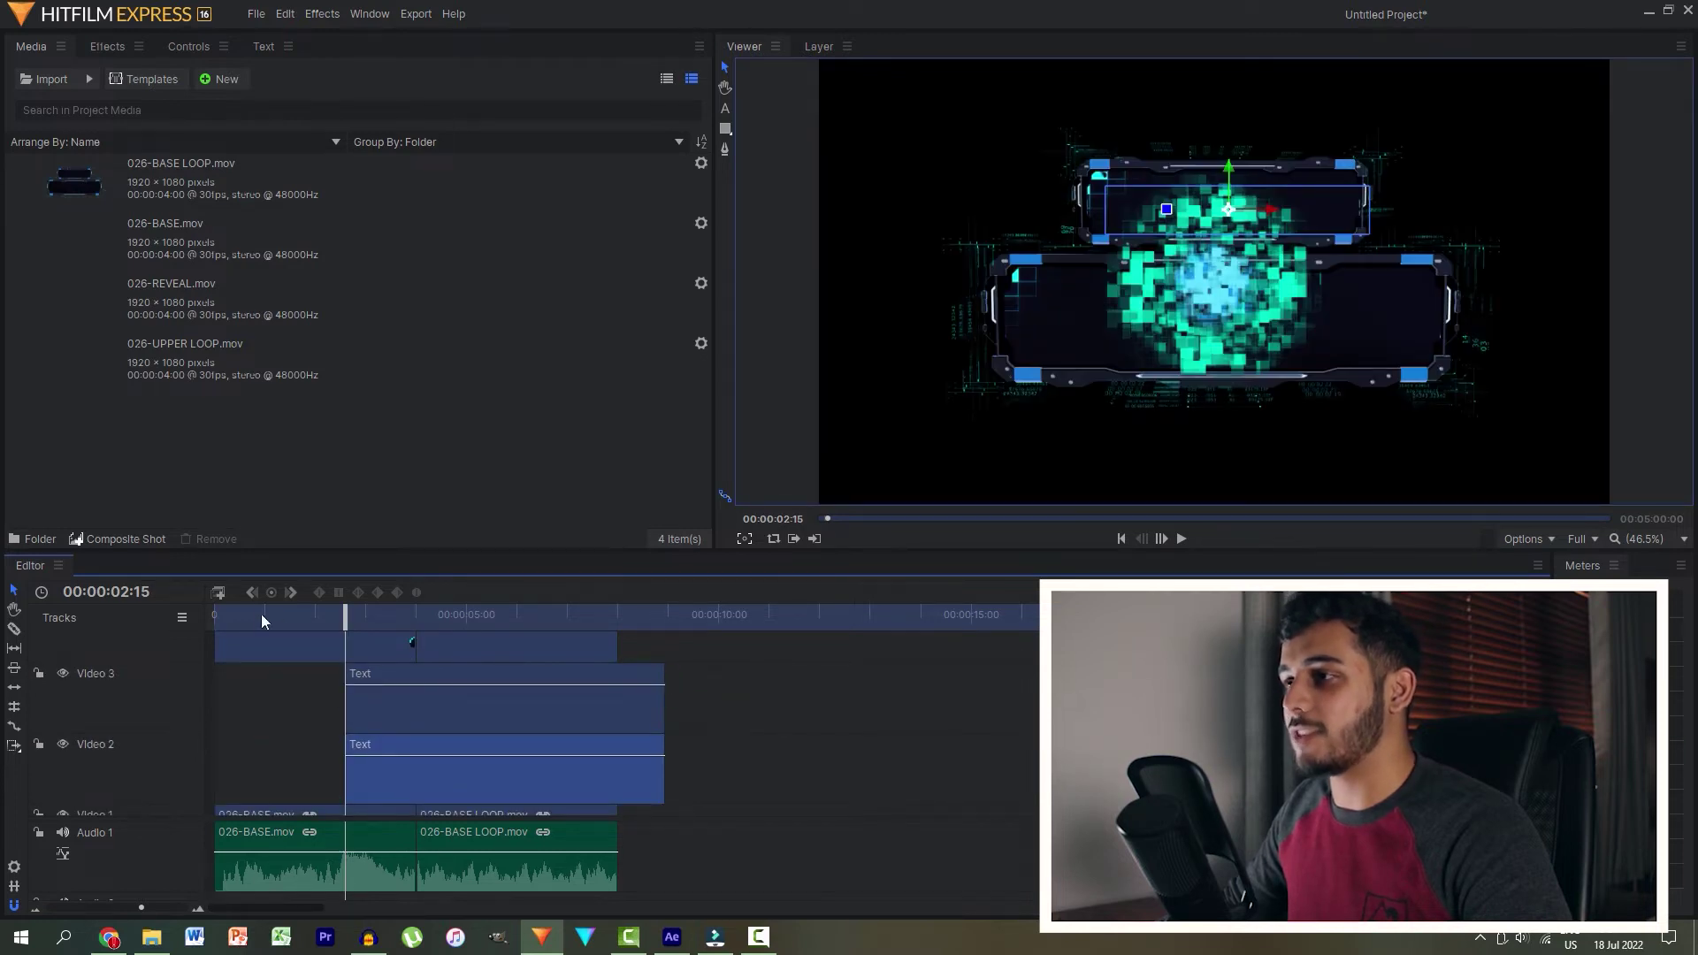
key("Home")
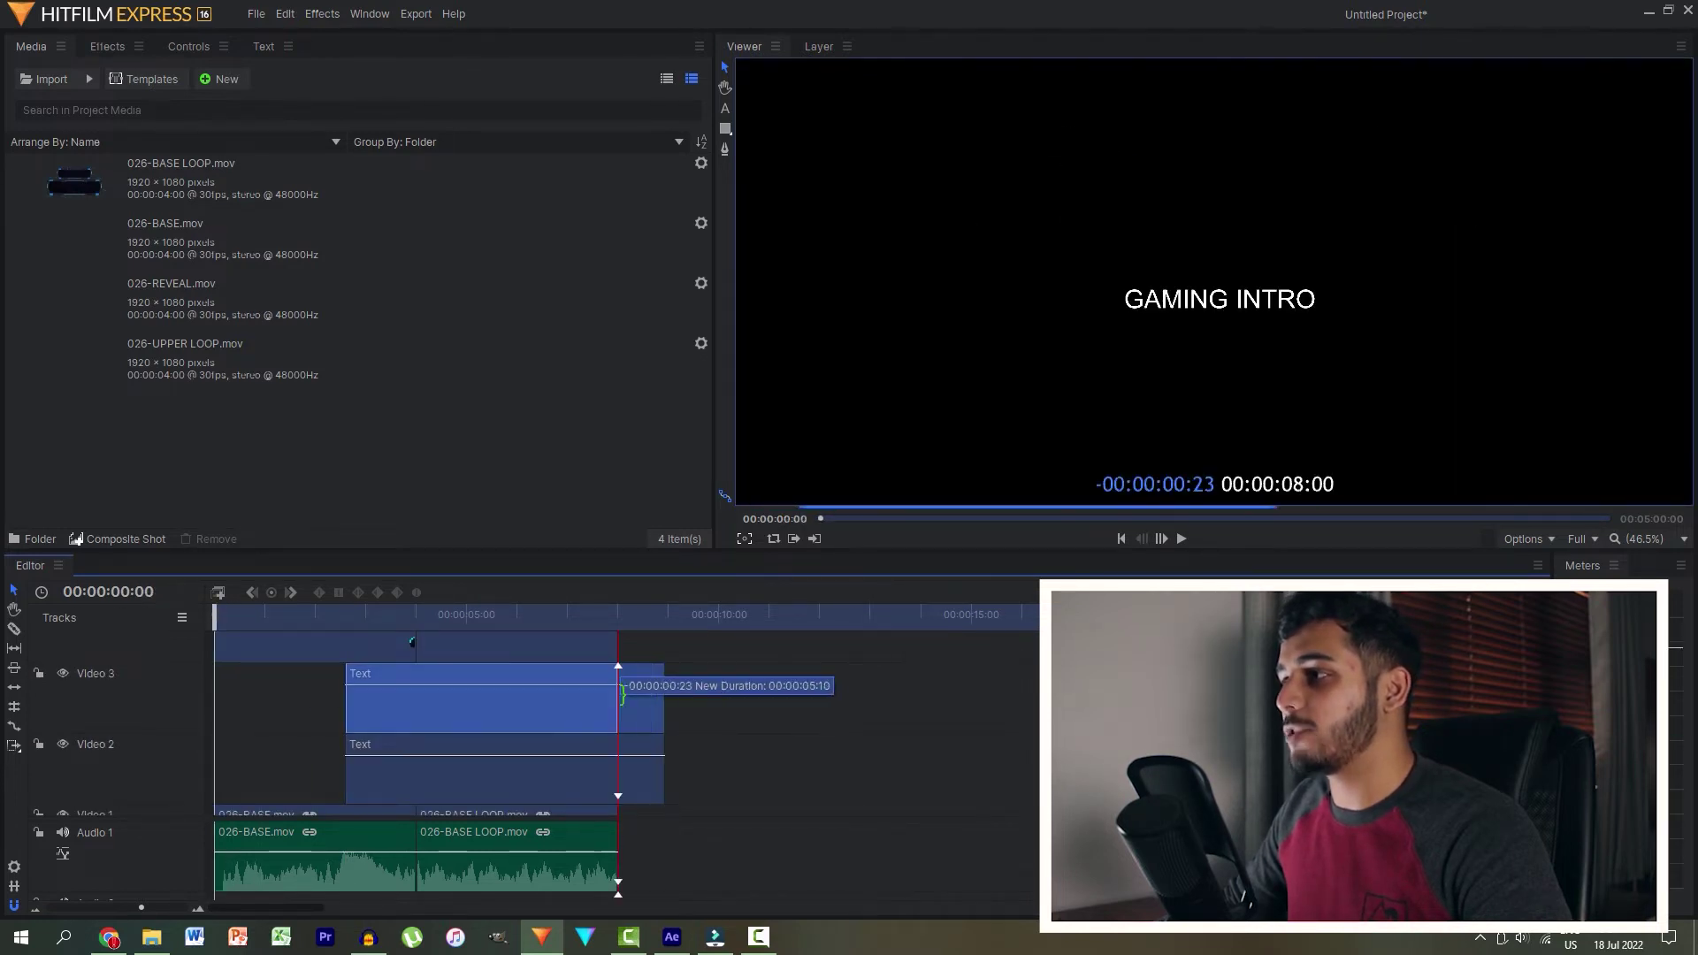
left_click_drag(665, 694, 618, 695)
left_click_drag(665, 770, 617, 770)
left_click(1182, 539)
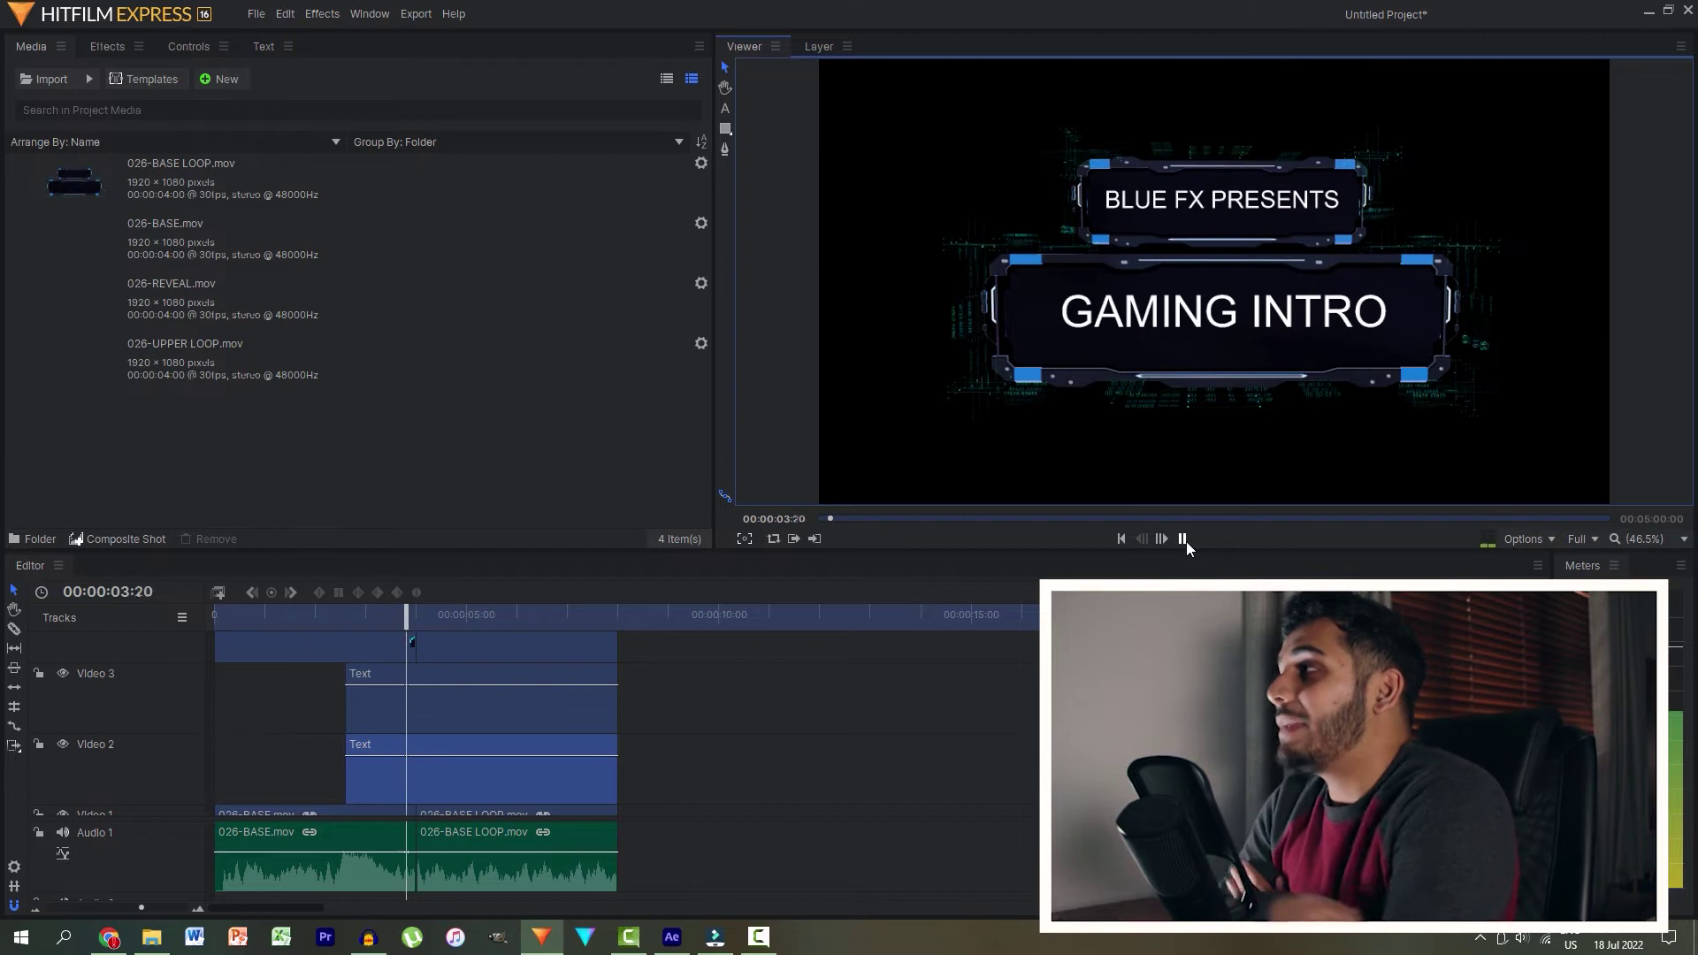
left_click(1186, 542)
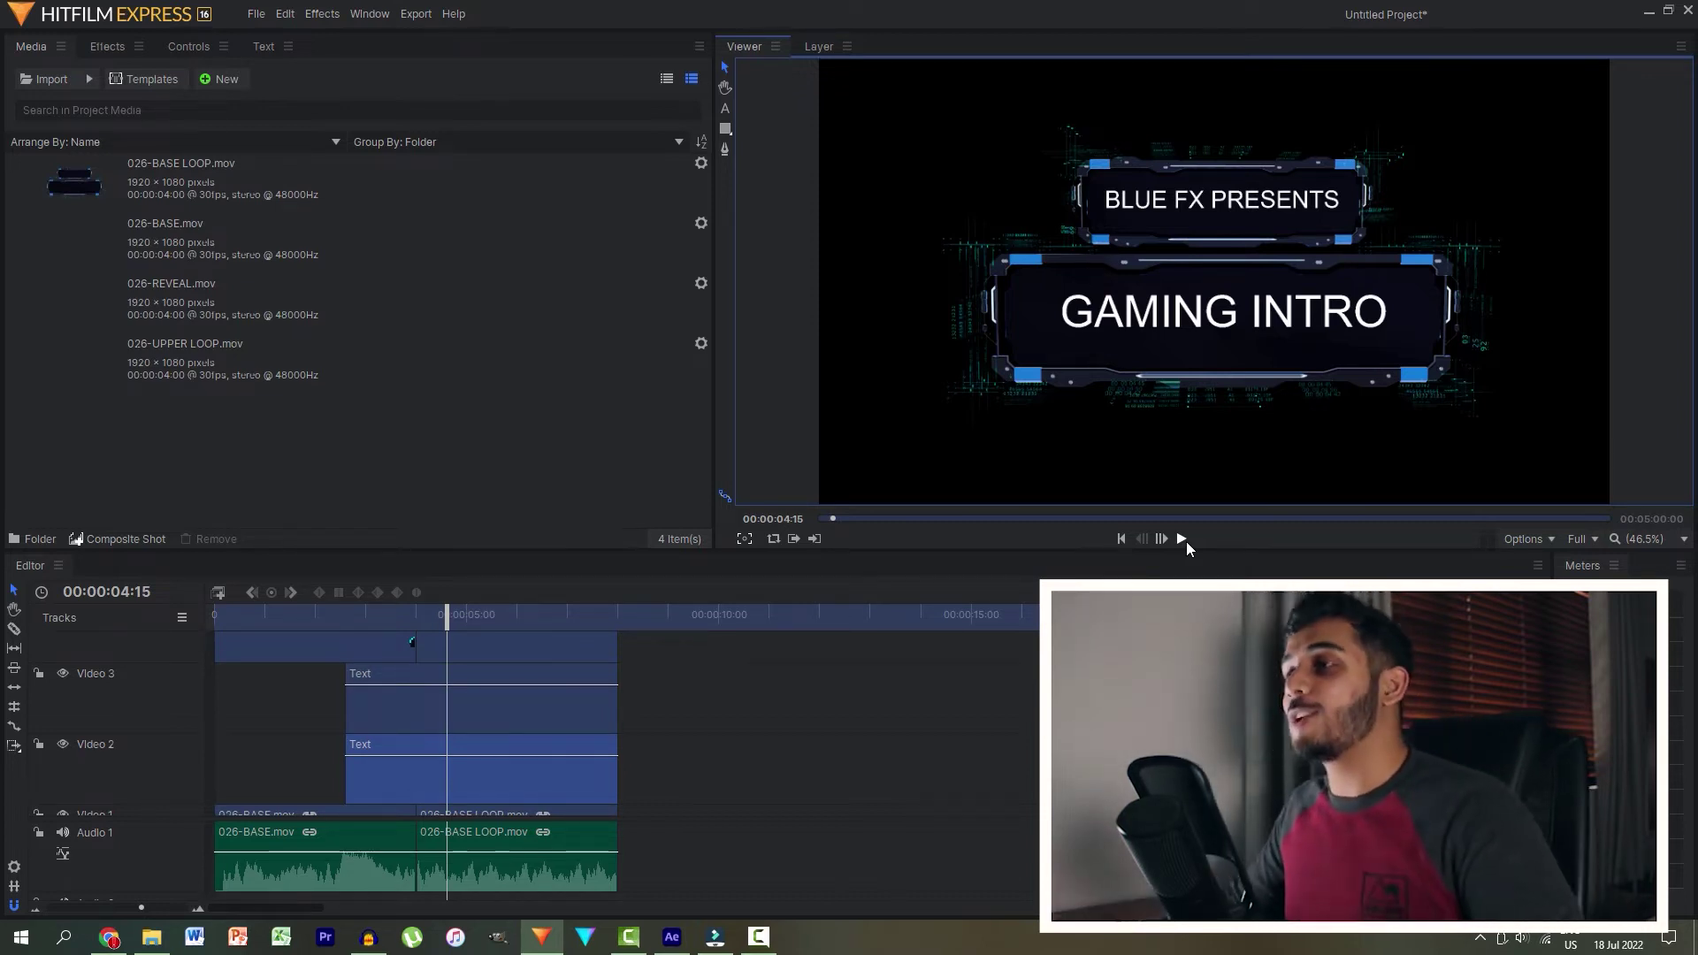
Step: Delete the four 026 clips from the project media
left_click_drag(239, 471, 168, 189)
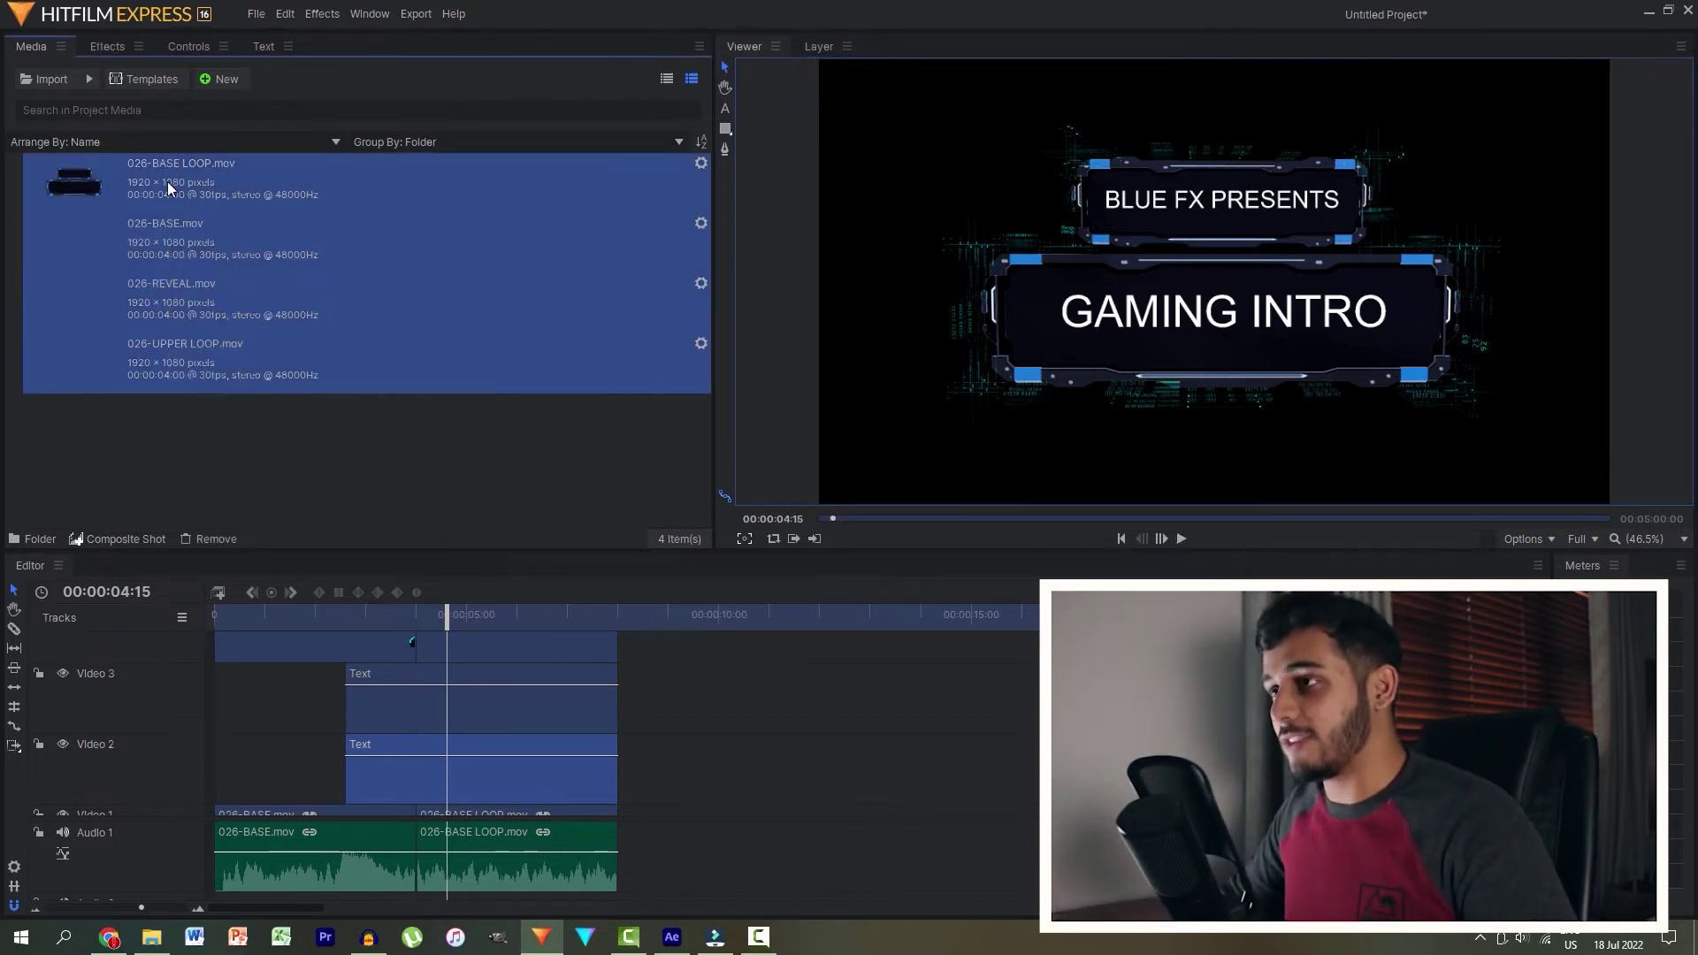
key("Delete")
left_click(991, 500)
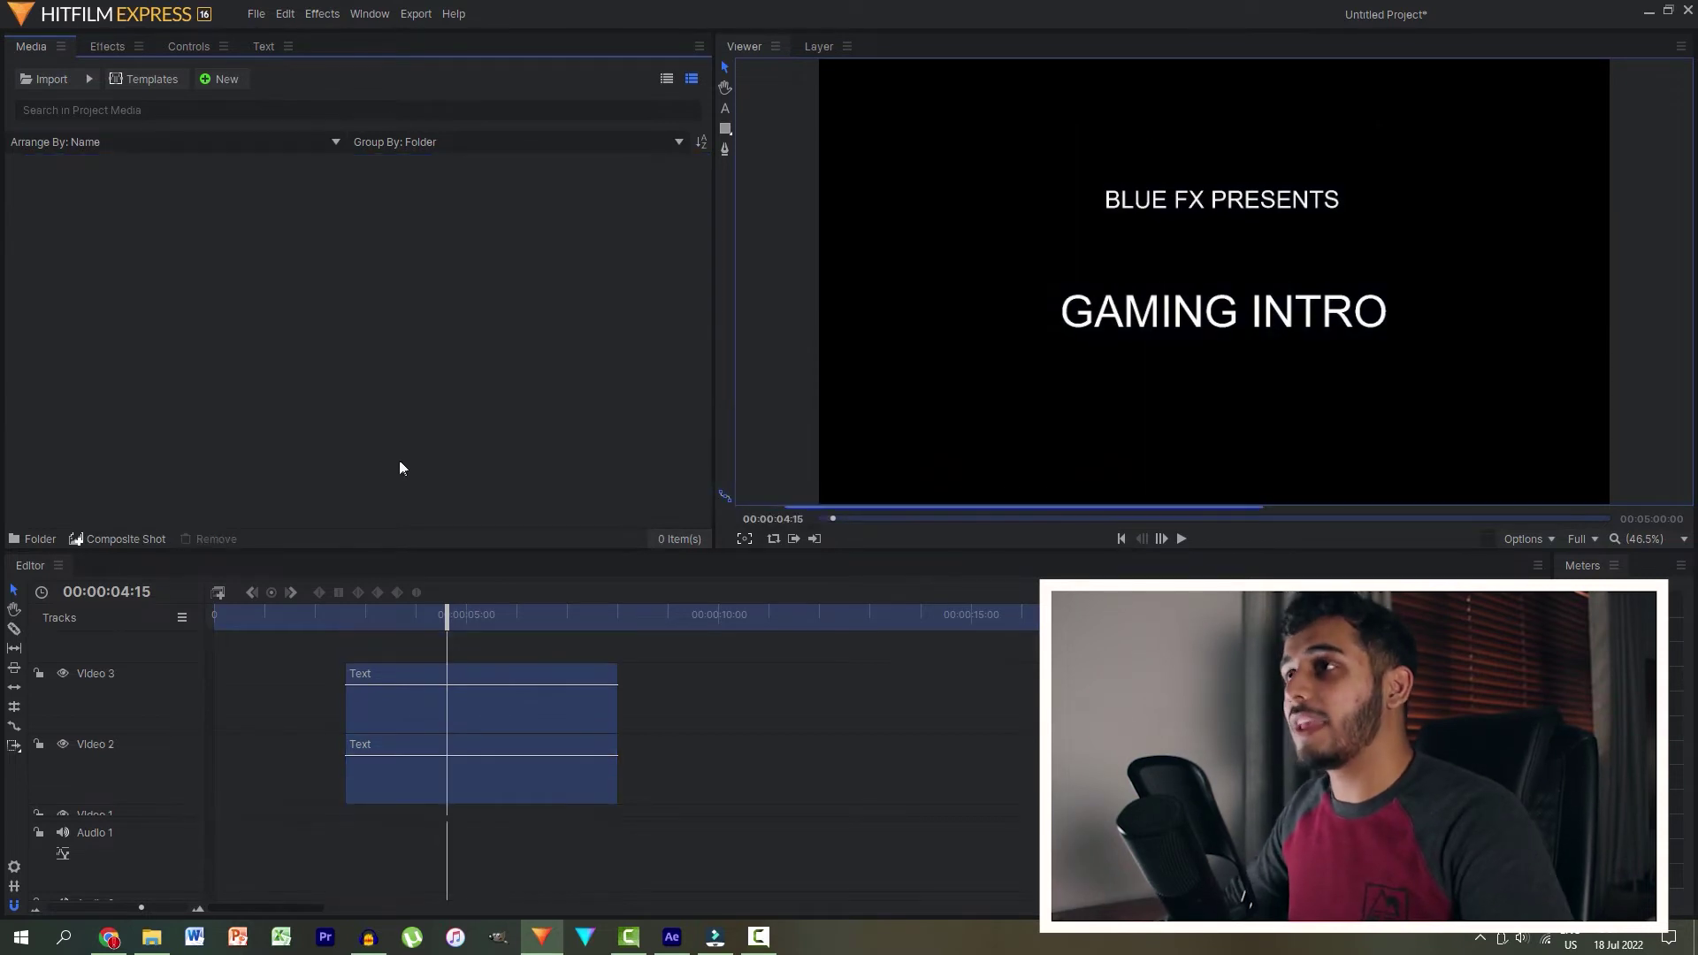
Step: Restore the accidentally deleted GAMING INTRO clip and switch to the folder holding the 002 clips
left_click(404, 721)
key("Delete")
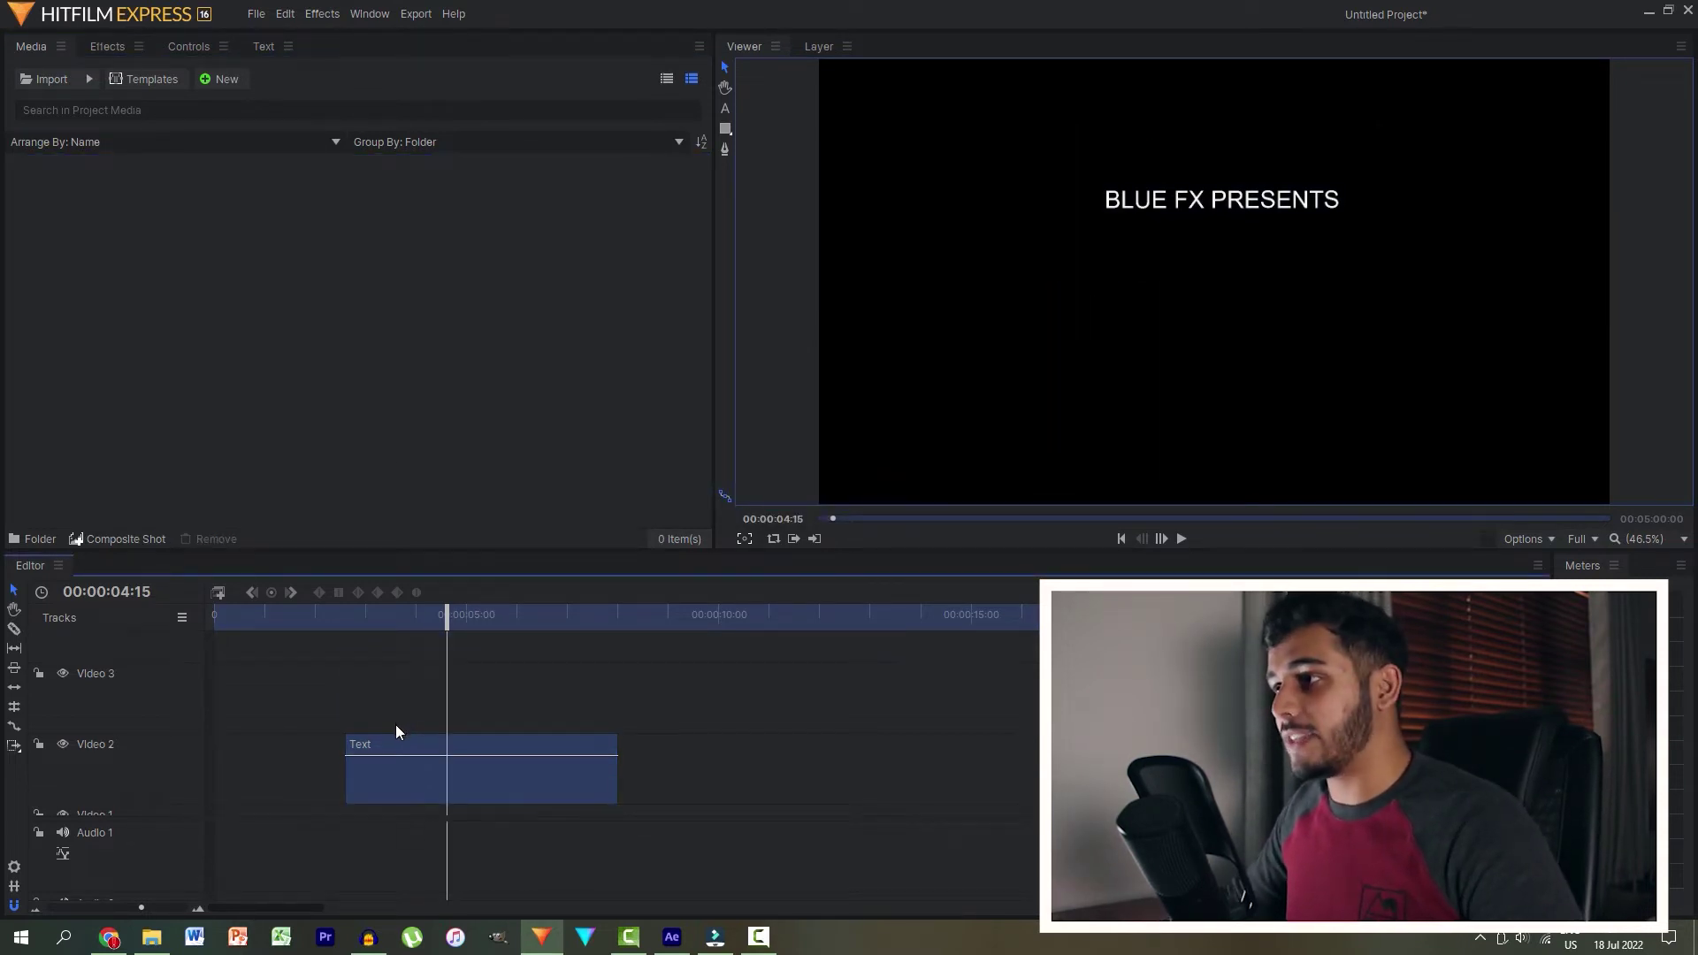
key("ctrl+z")
scroll(301, 752, "up", 1)
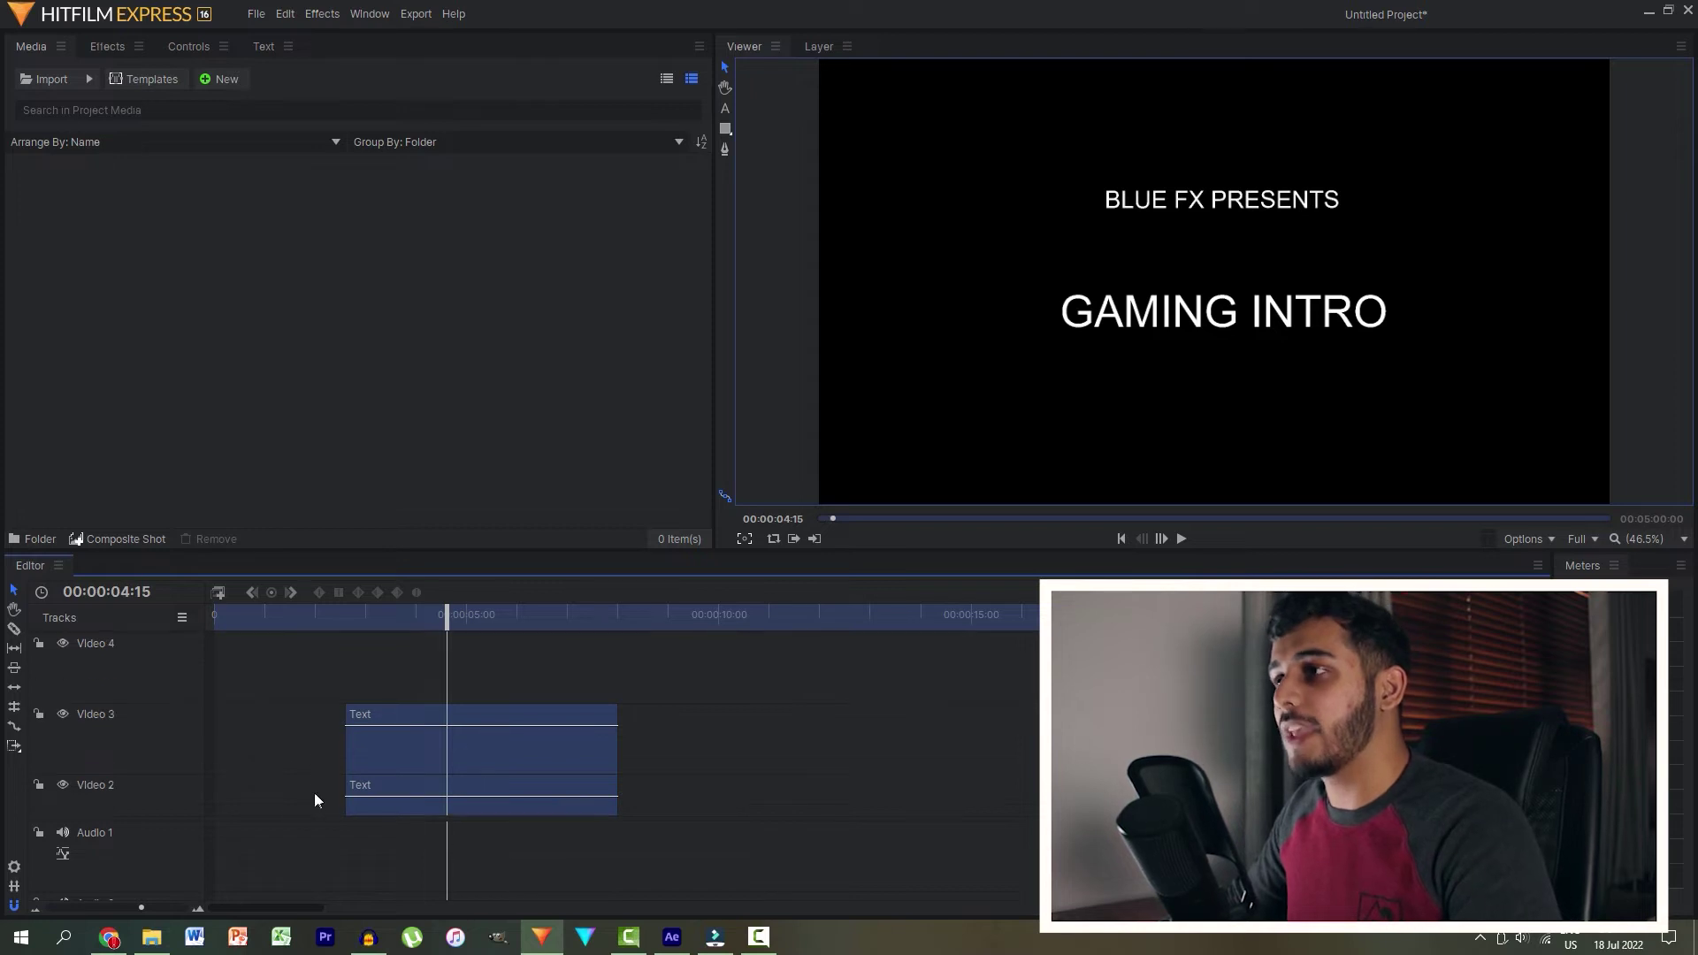
left_click(153, 938)
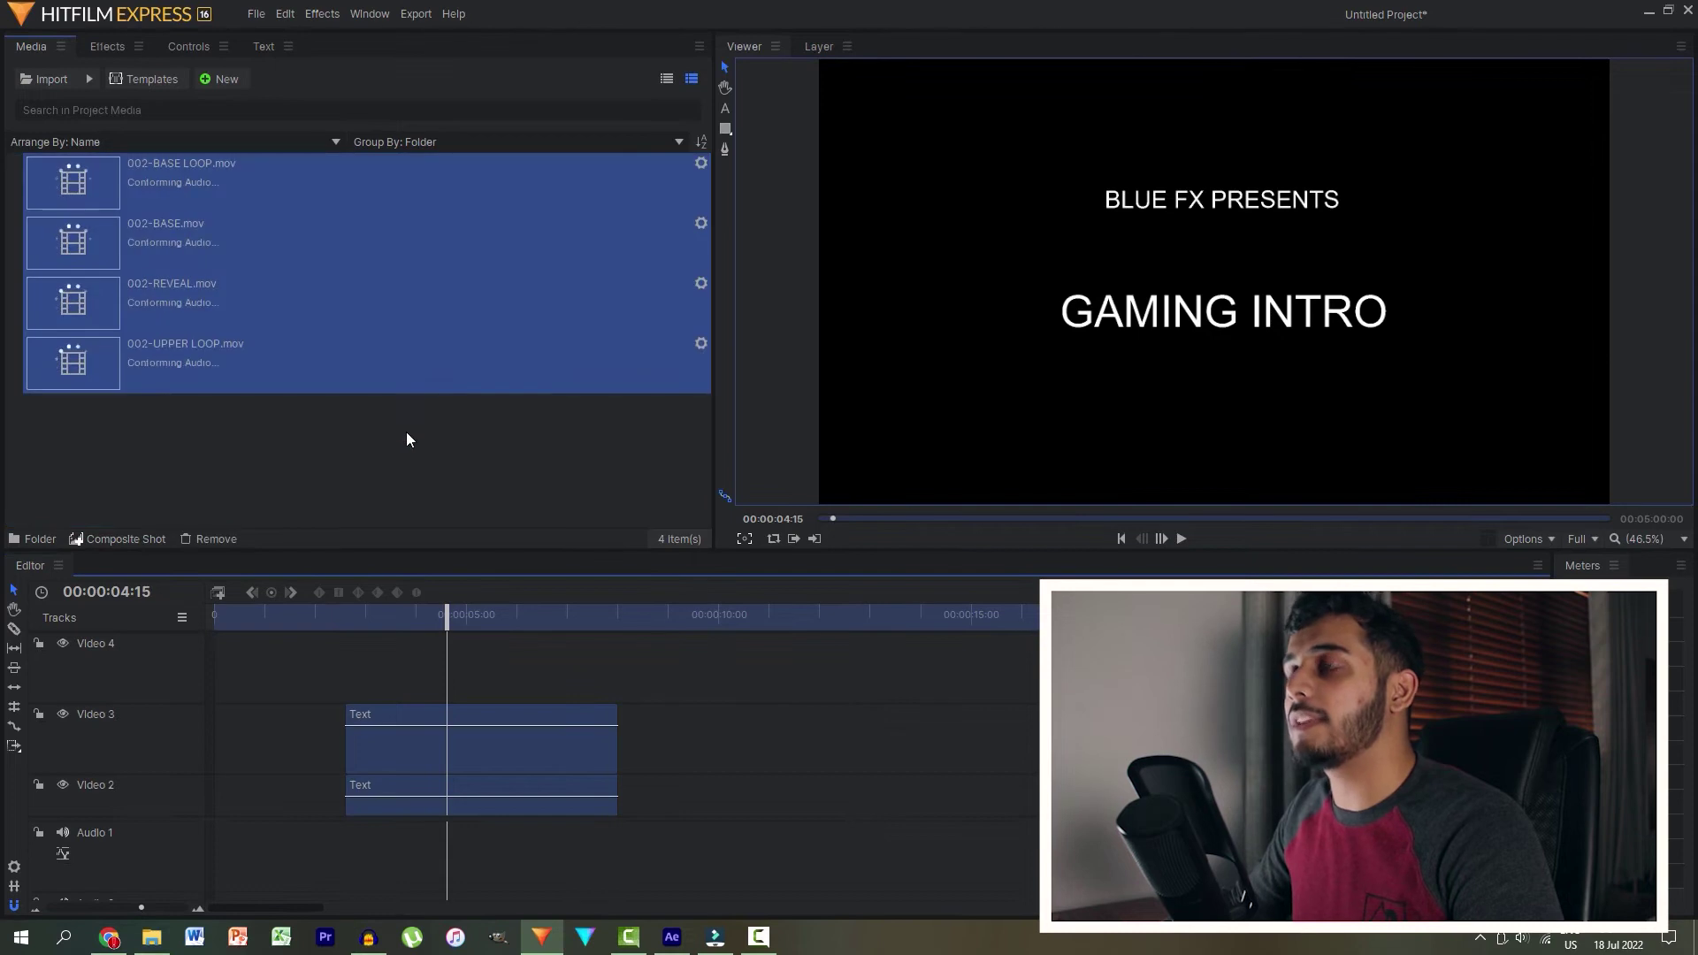
Step: Place 002-BASE and then 002-BASE LOOP on the bottom video track
left_click(219, 448)
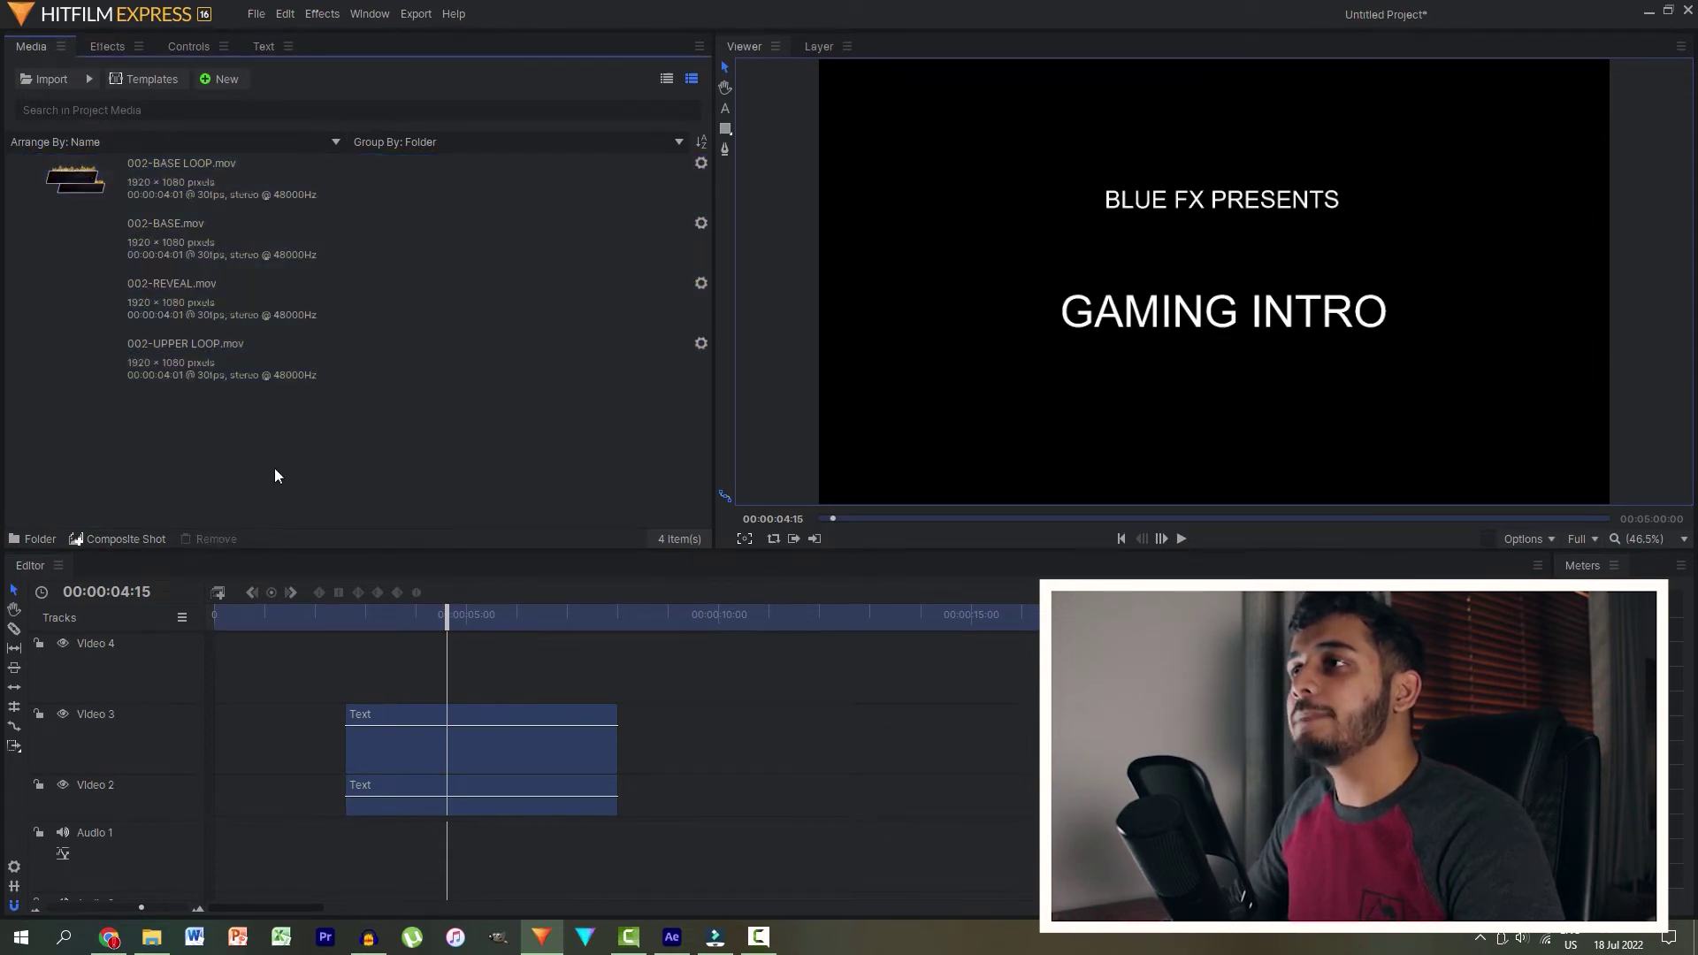
left_click(85, 316)
mouse_move(82, 259)
left_mouse_down()
mouse_move(219, 820)
mouse_move(217, 748)
left_mouse_up()
left_click(76, 367)
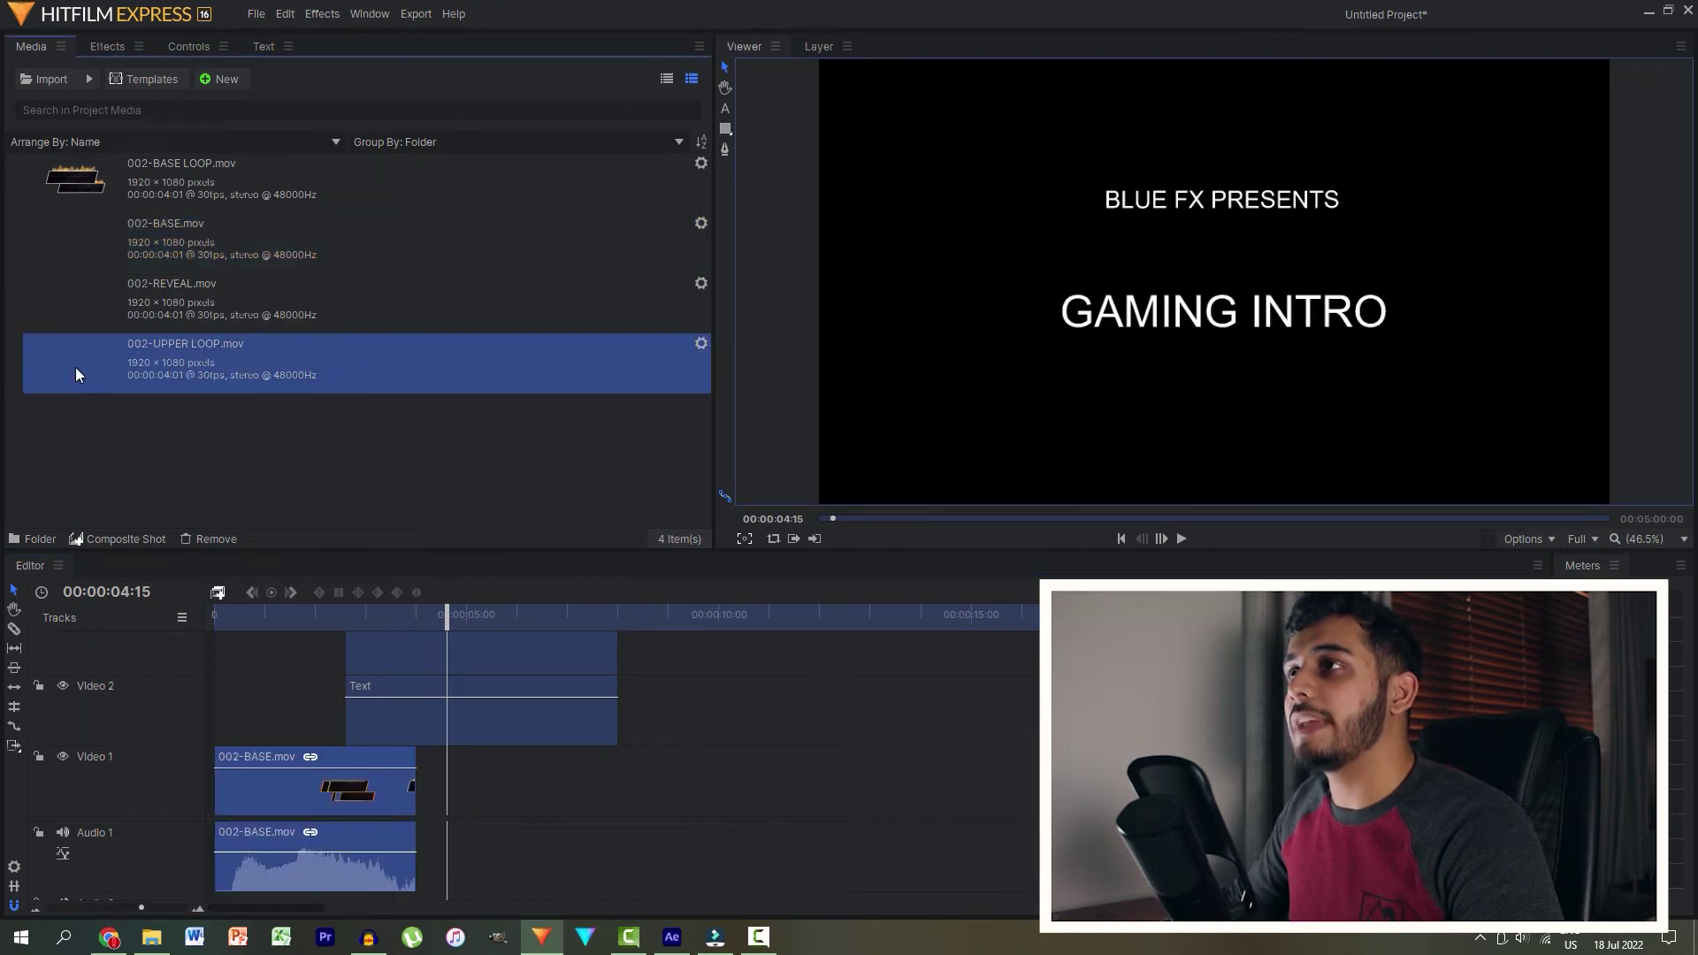
left_click_drag(76, 179, 419, 796)
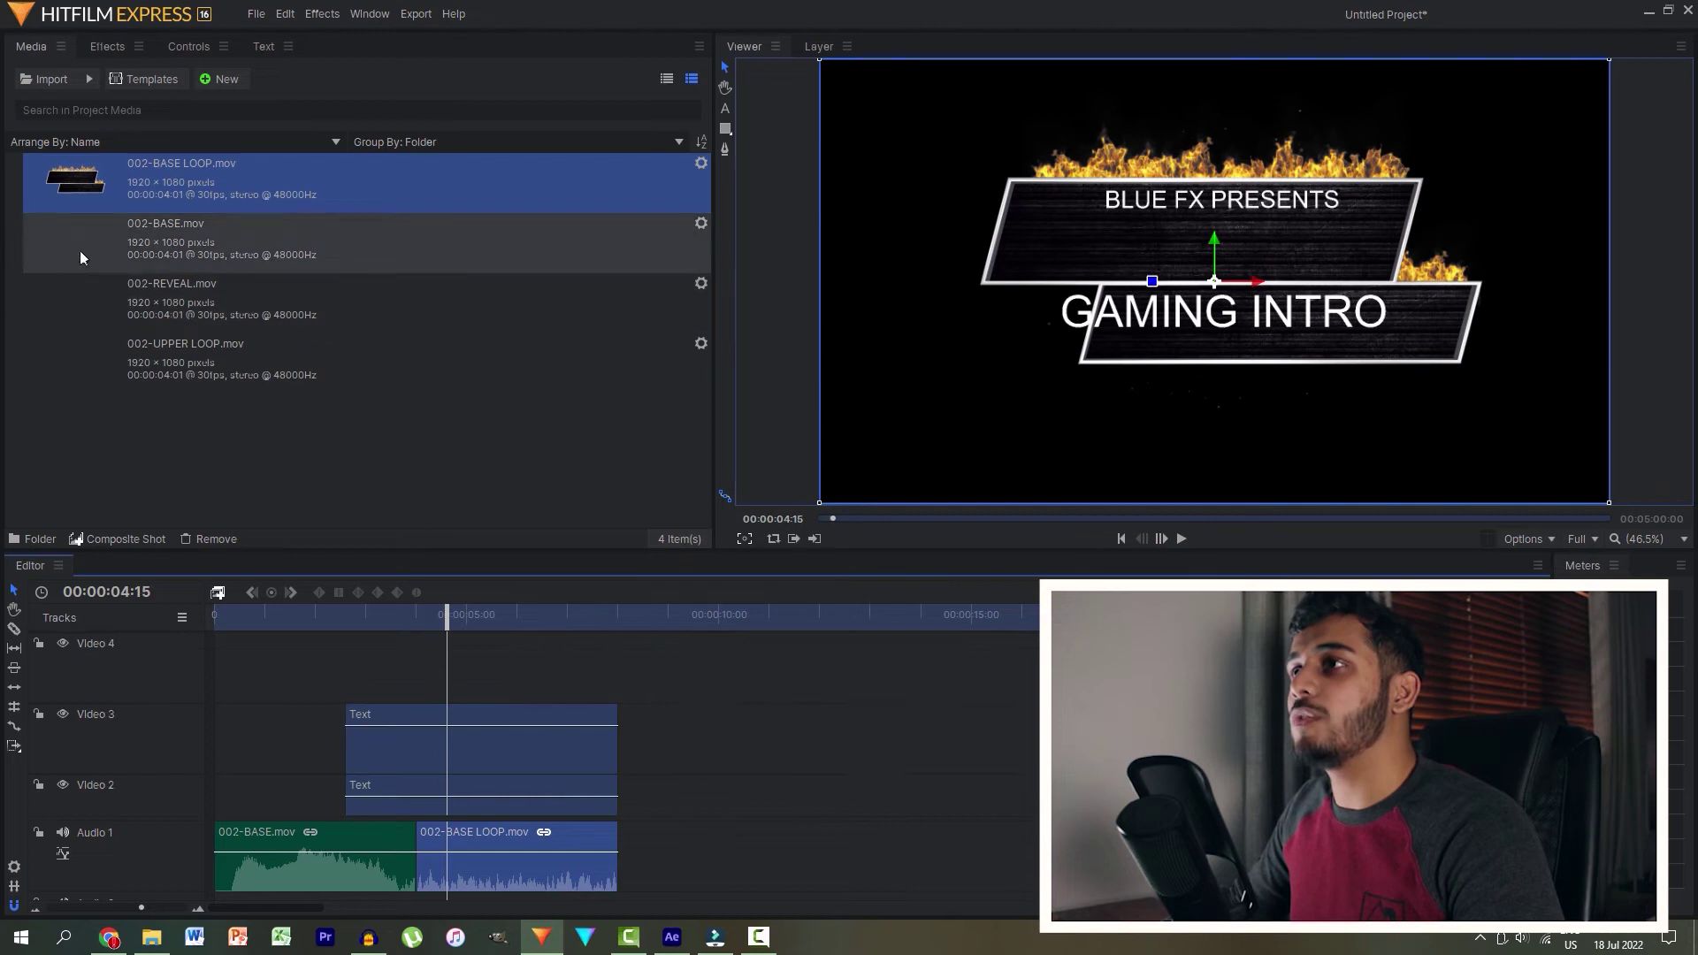
Step: Put 002-REVEAL then 002-UPPER LOOP on Video 4 and move GAMING INTRO to the start
left_click_drag(89, 291, 207, 655)
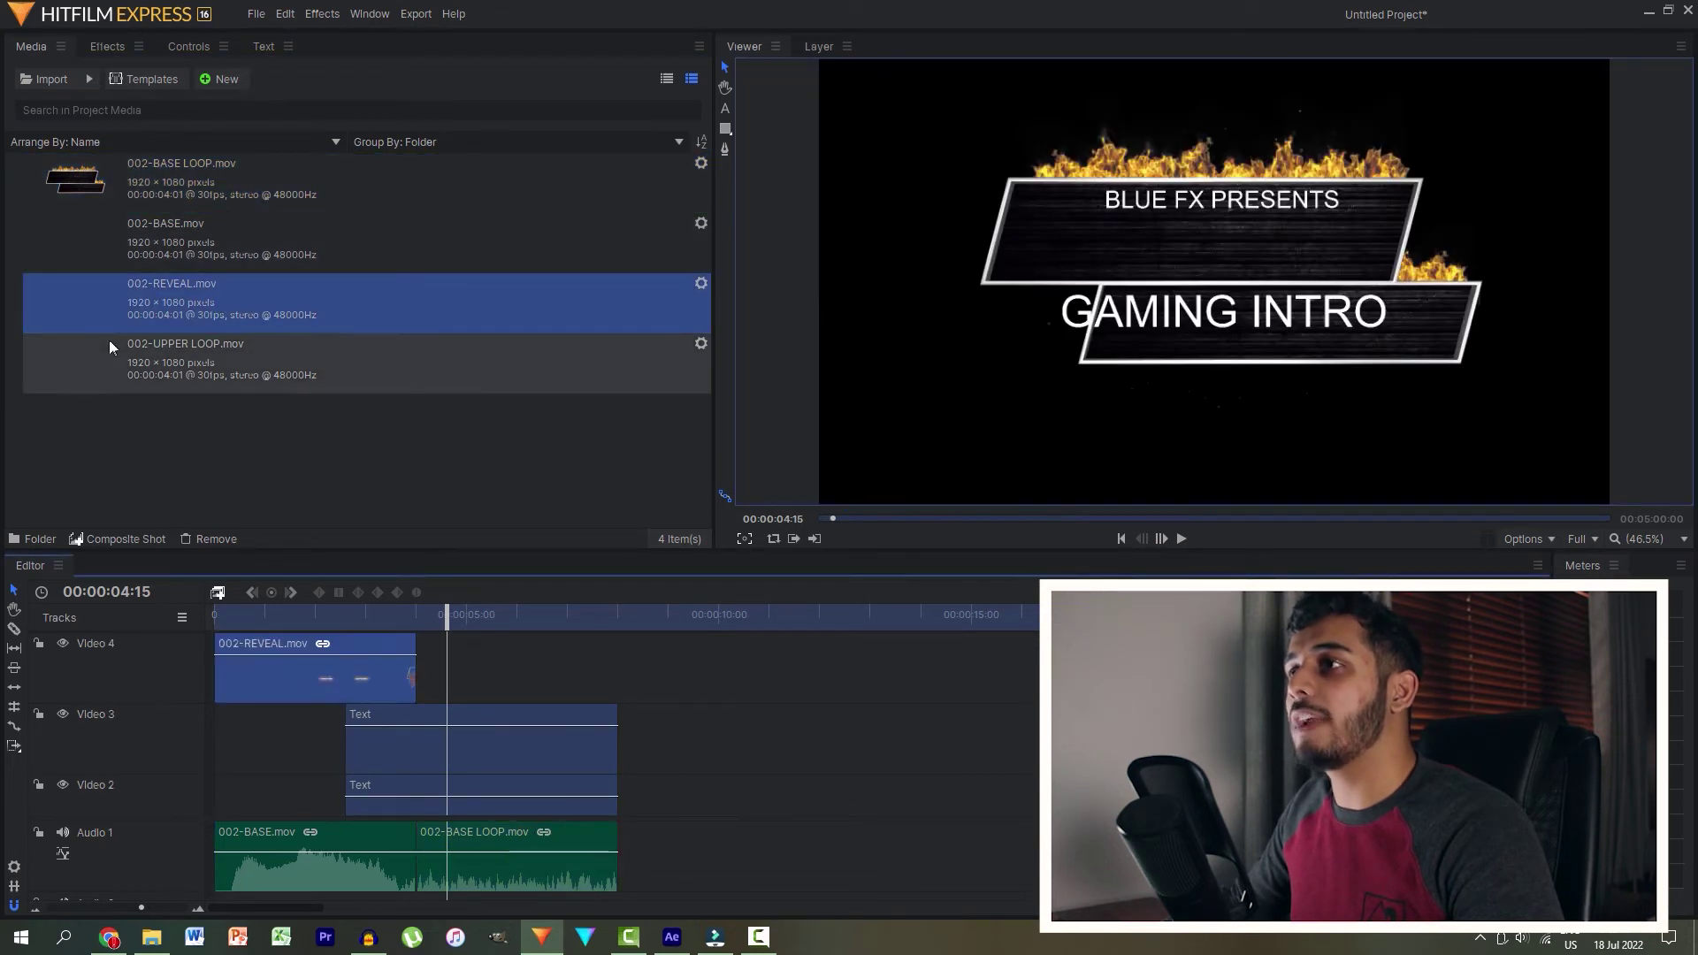
left_click_drag(94, 341, 423, 664)
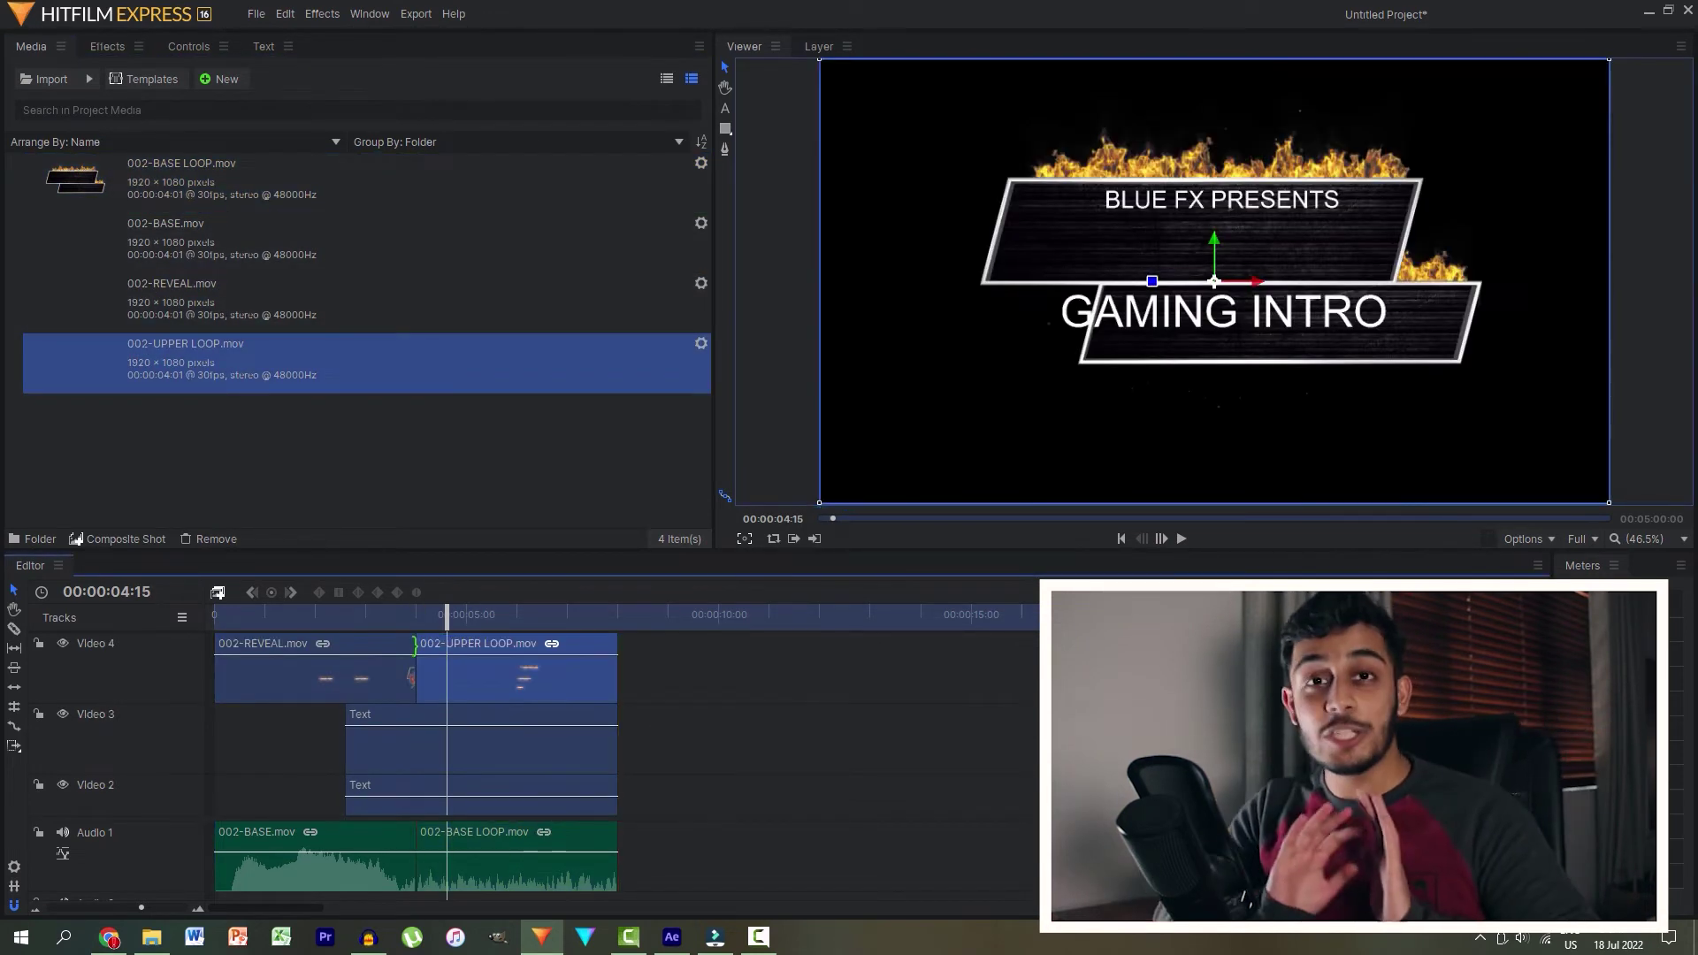
left_click(217, 614)
key("space")
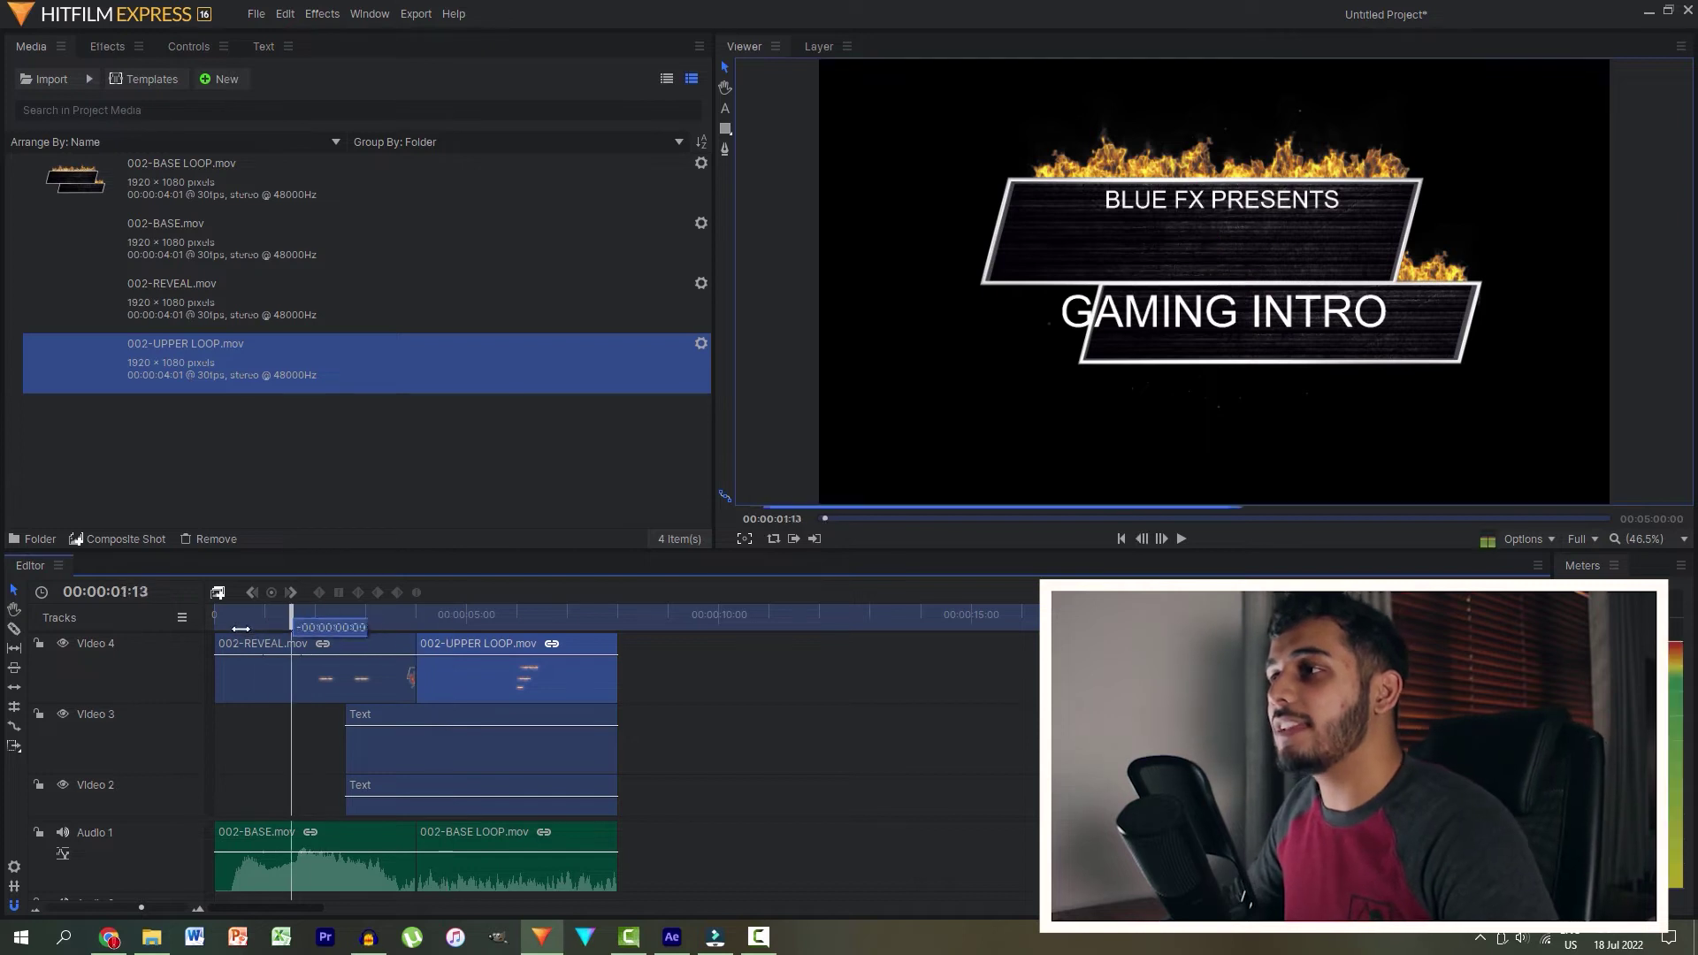
left_click_drag(397, 751, 265, 754)
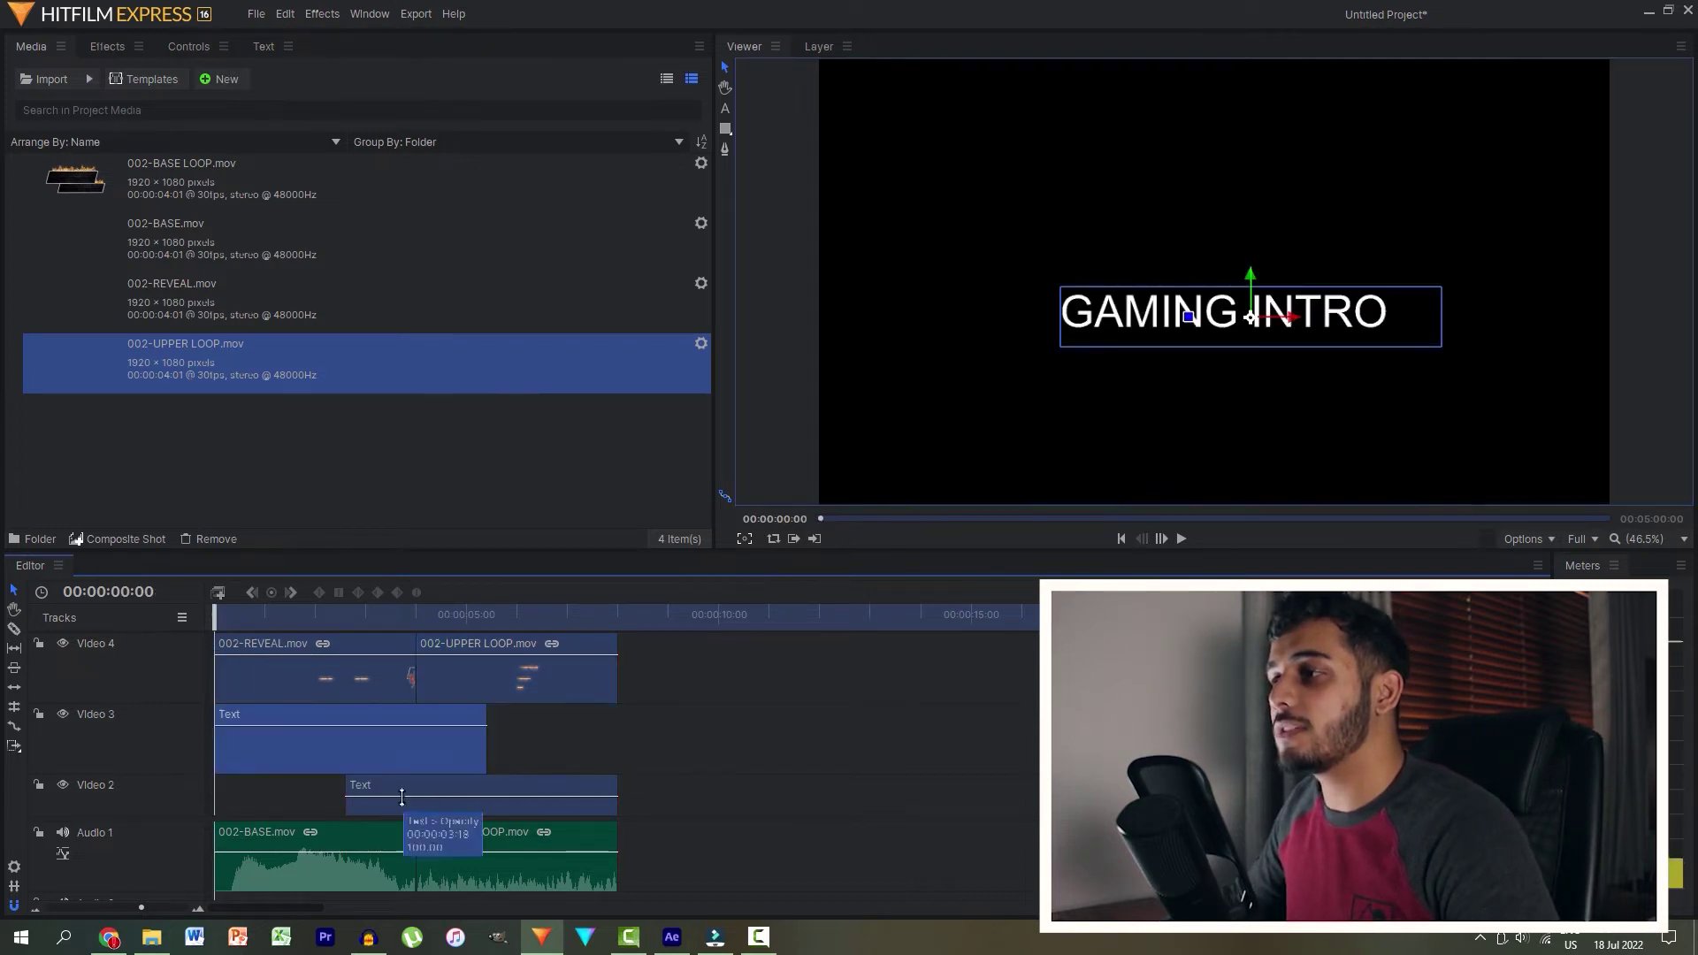
left_click_drag(402, 794, 271, 795)
scroll(565, 704, "down", 1)
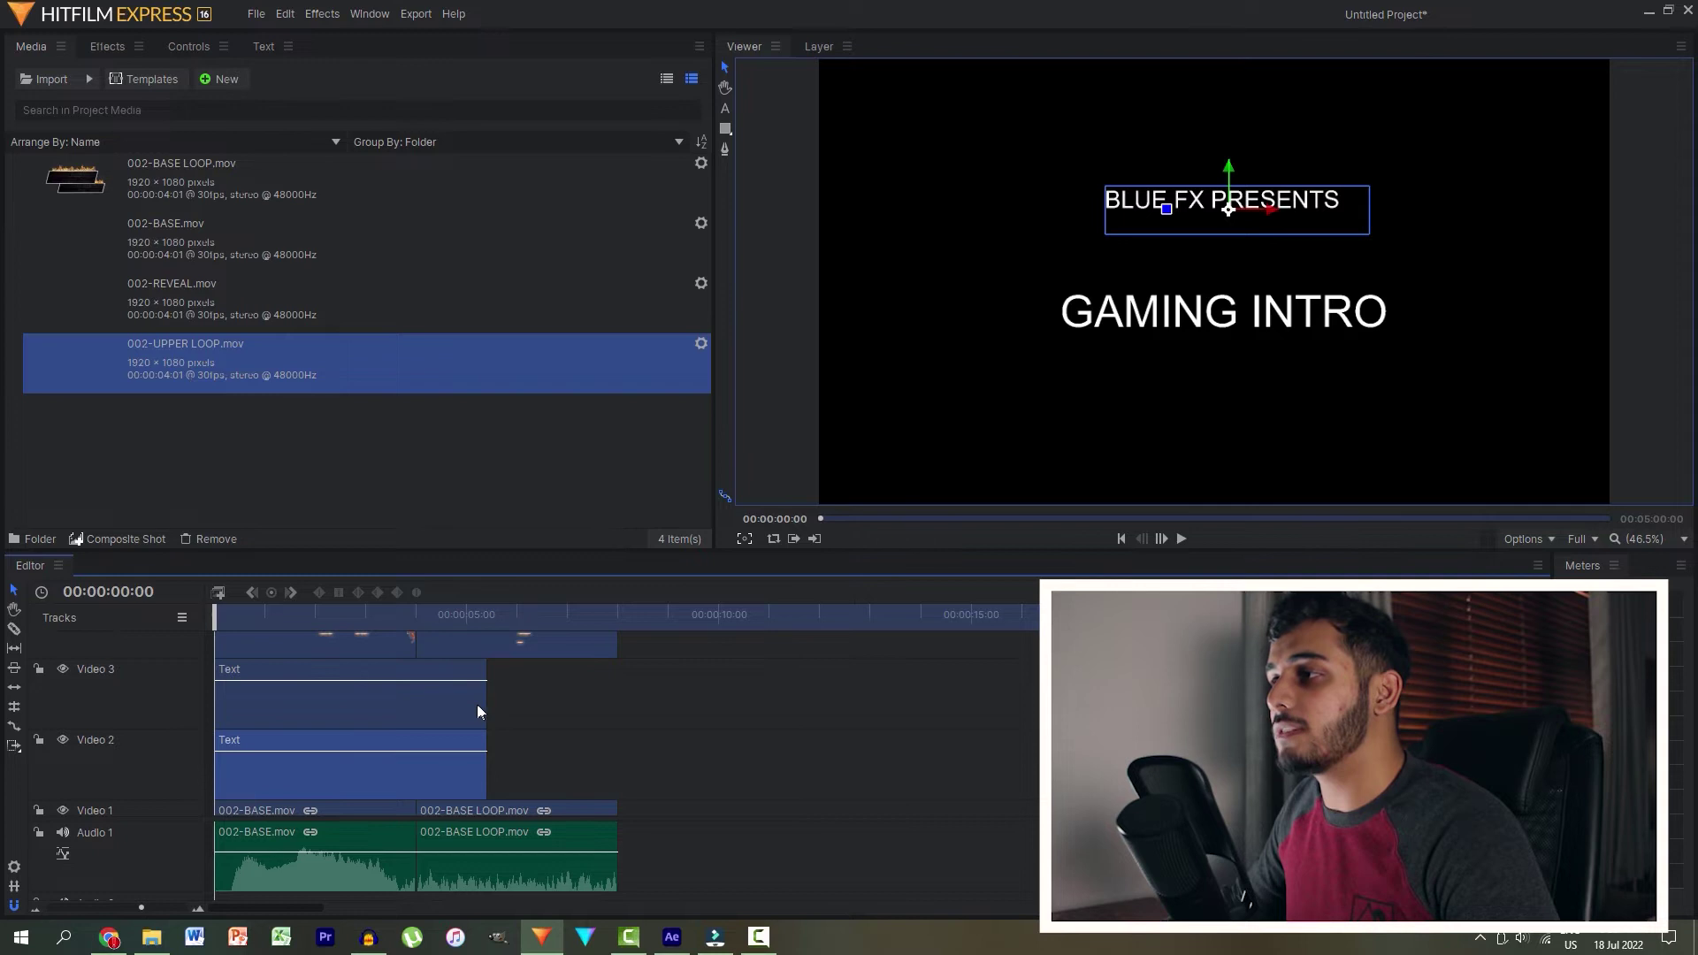
Step: Extend the right edges of both title clips and preview the intro
left_click_drag(482, 699, 617, 690)
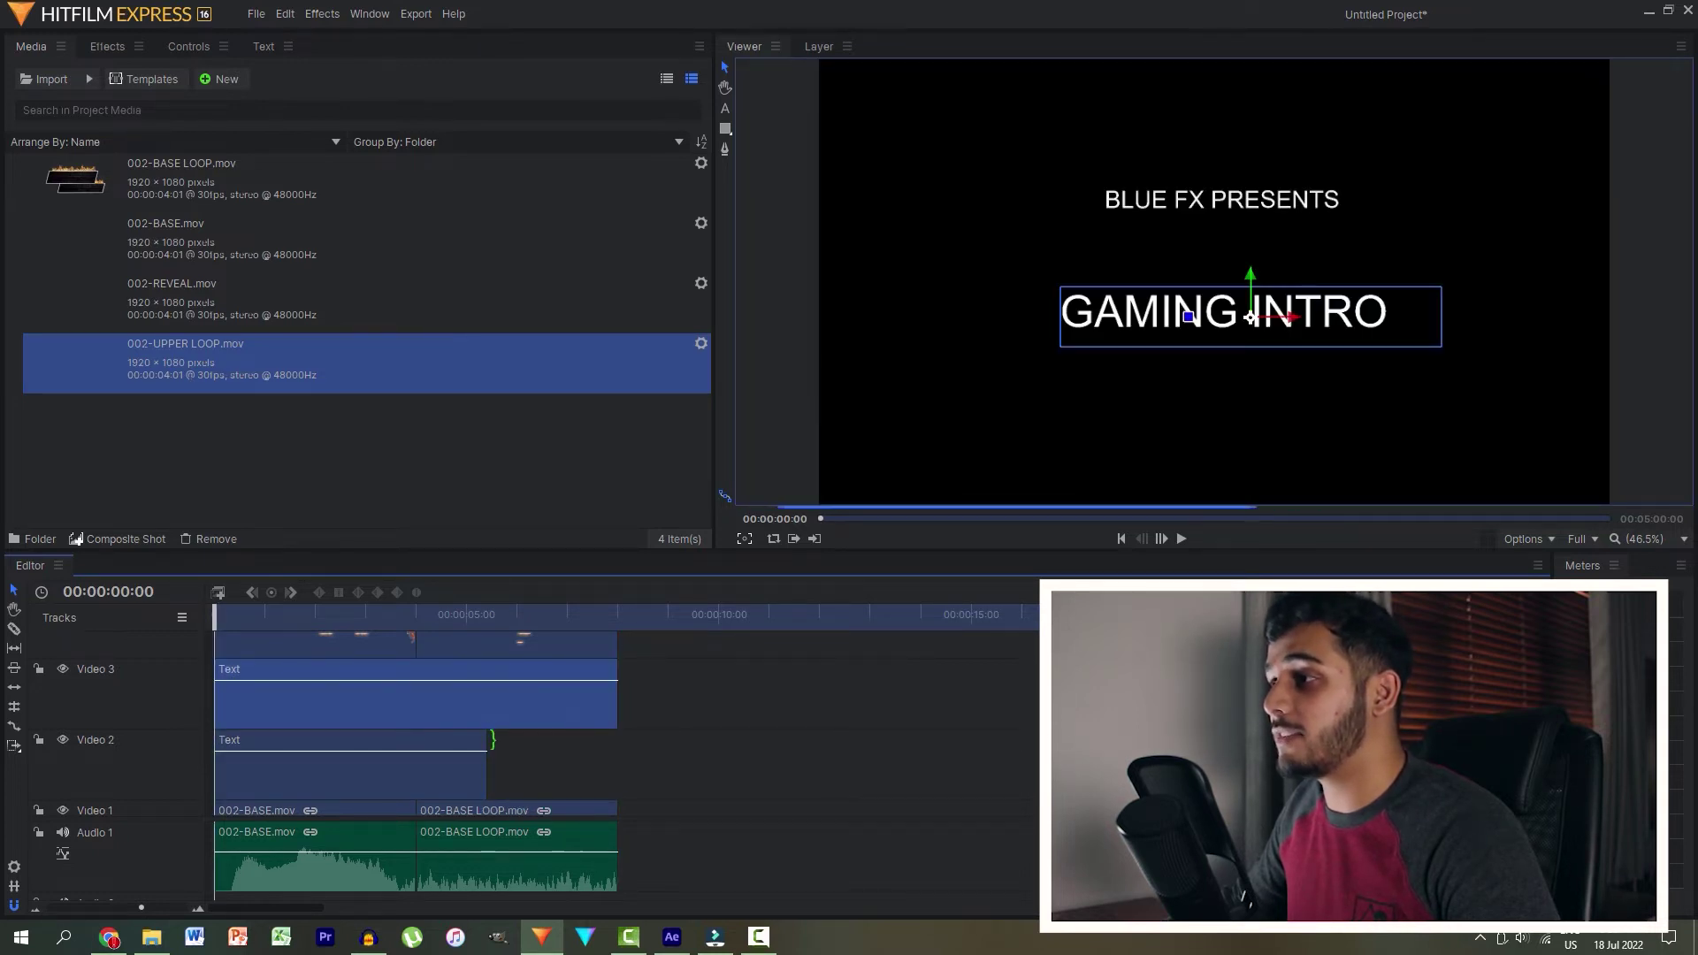
left_click_drag(486, 753, 618, 761)
key("space")
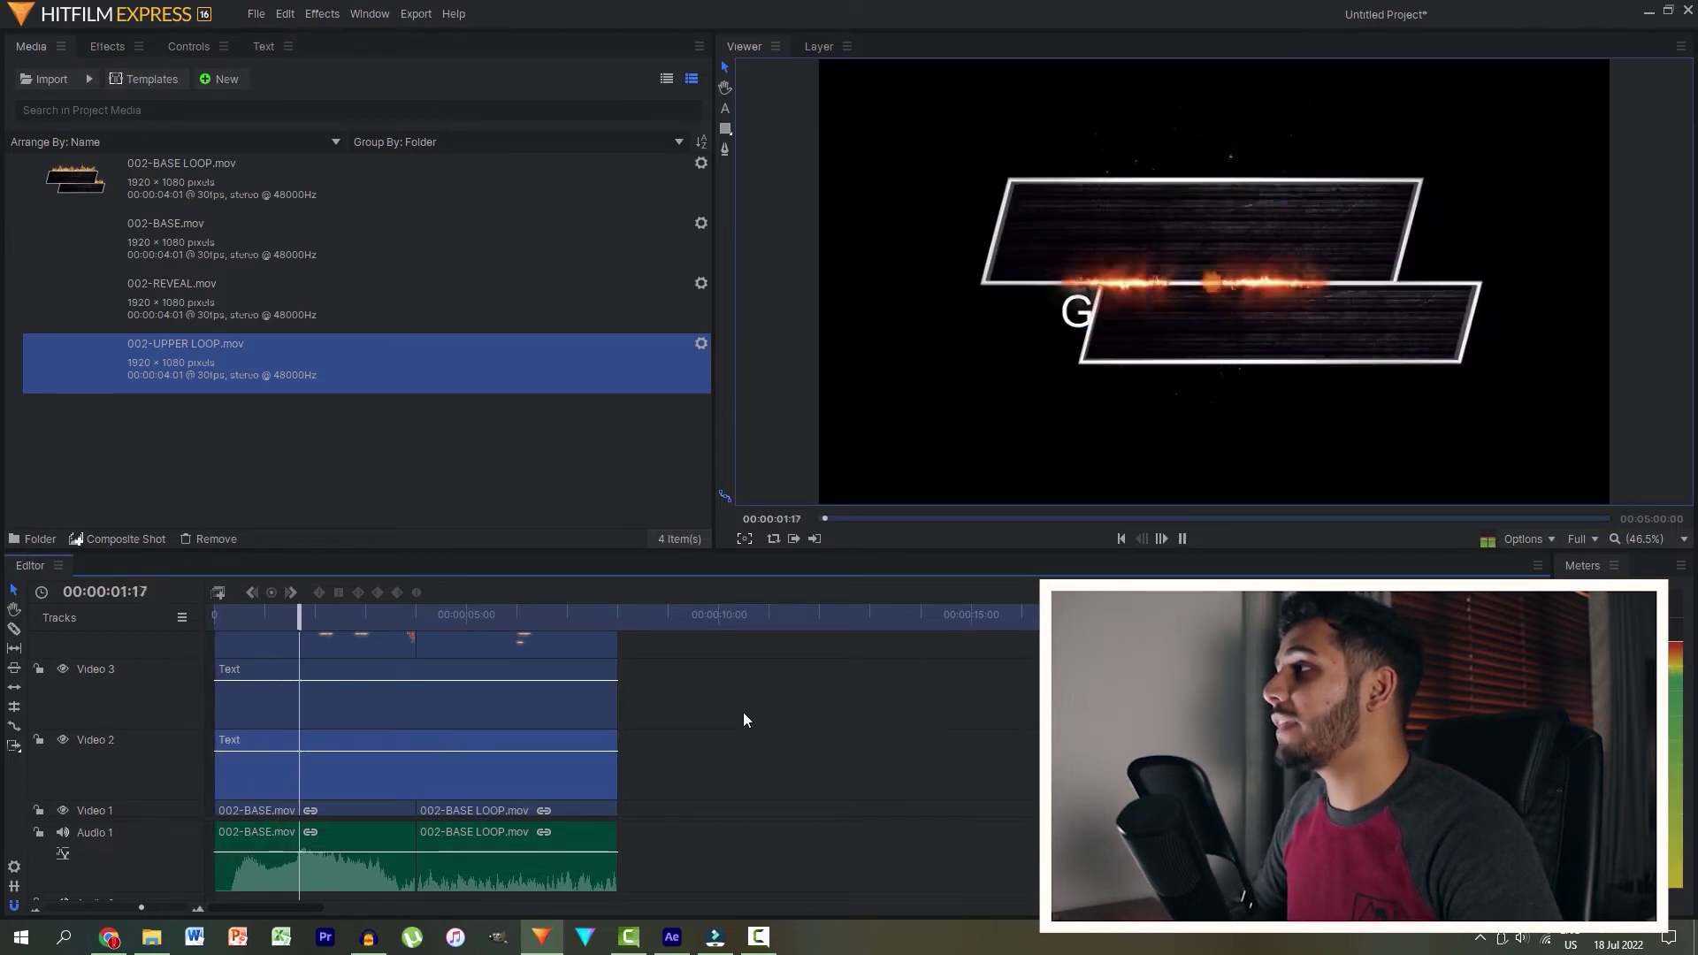
key("space")
left_click(224, 696)
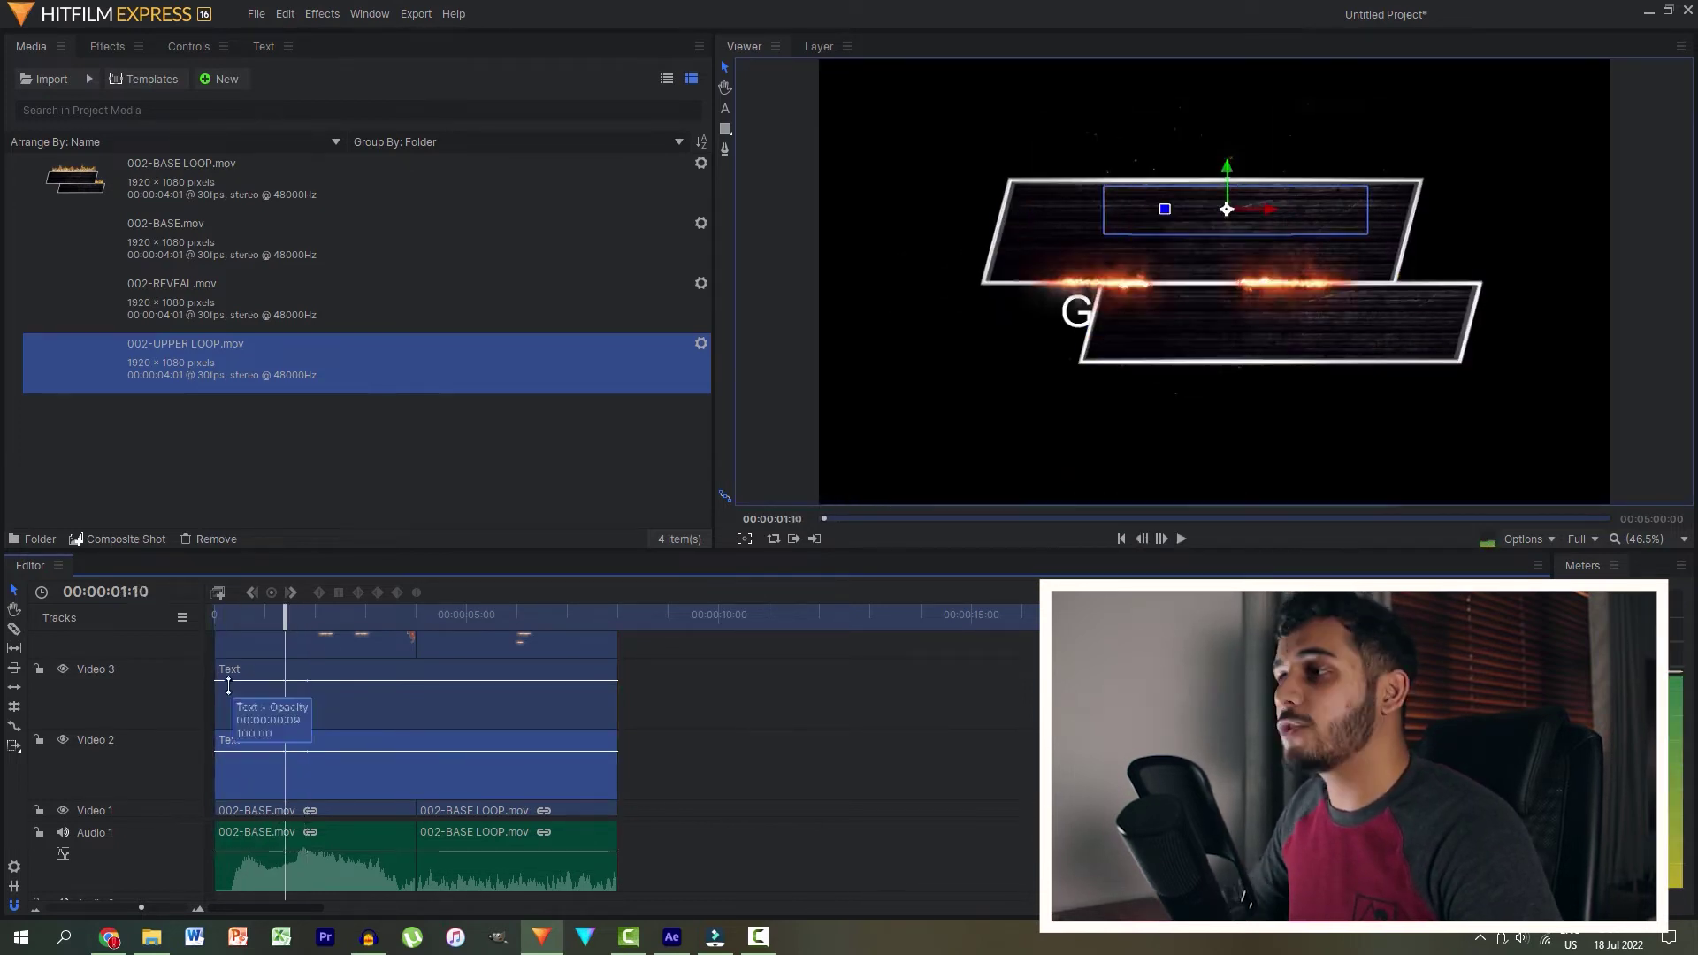
Step: Trim both titles to start around 1:10, after the 002 reveal, and check the timing
left_click_drag(224, 697, 276, 689)
left_click_drag(208, 752, 286, 752)
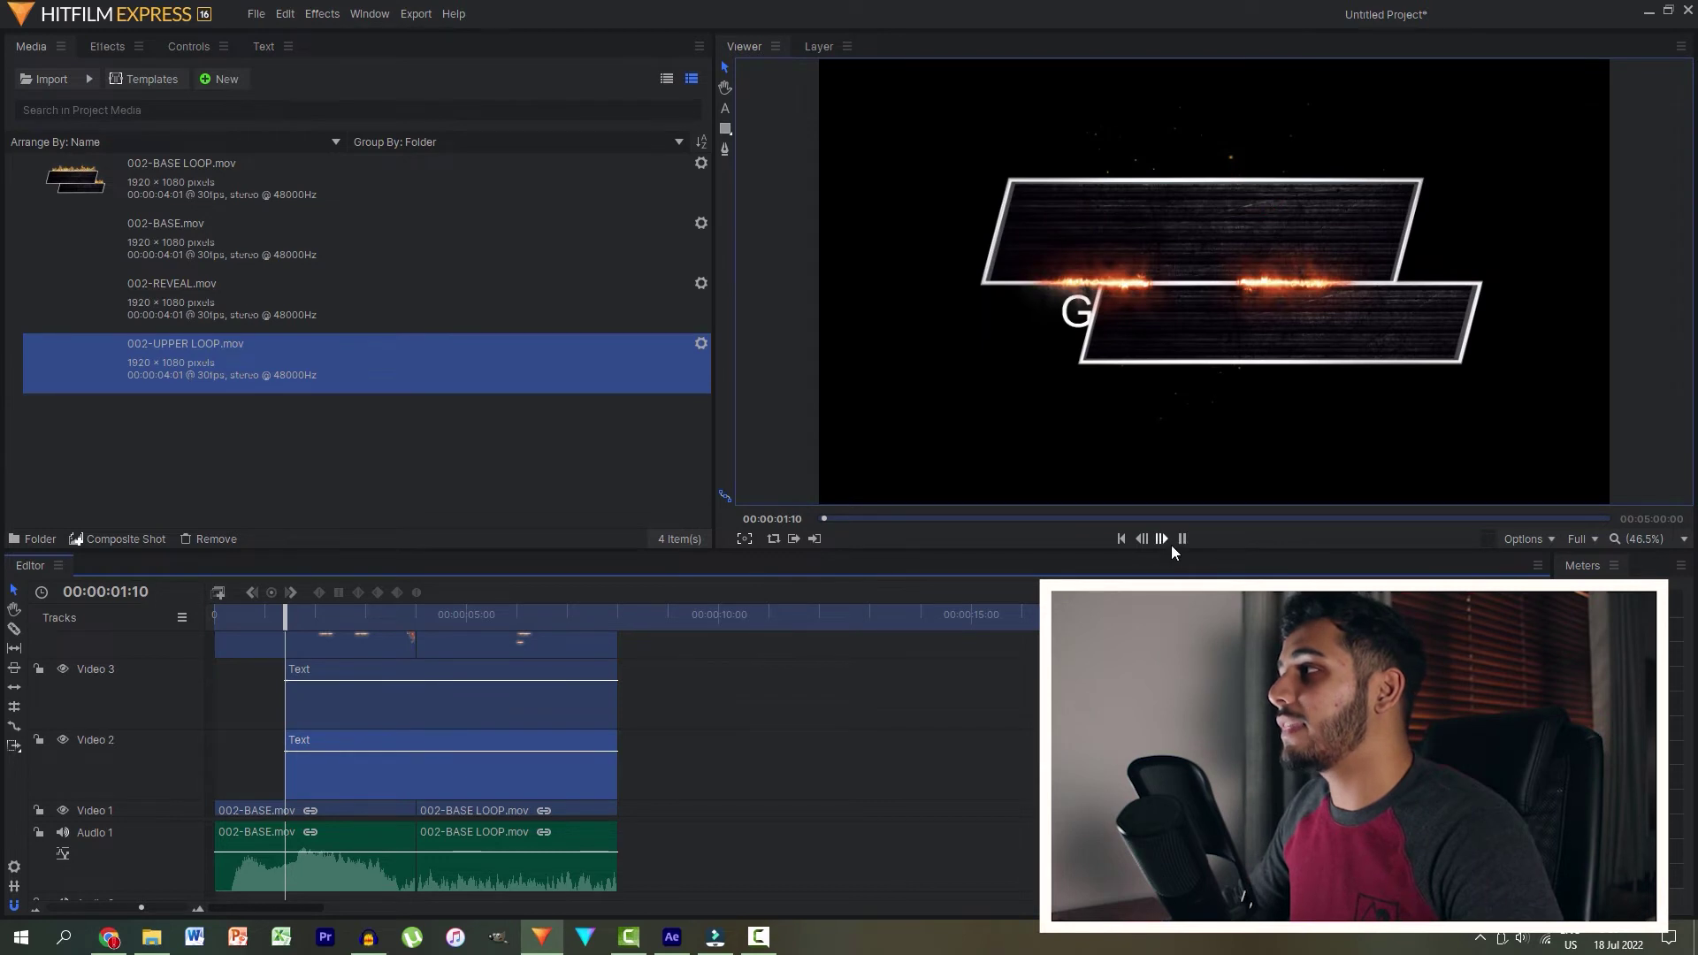
left_click(1171, 546)
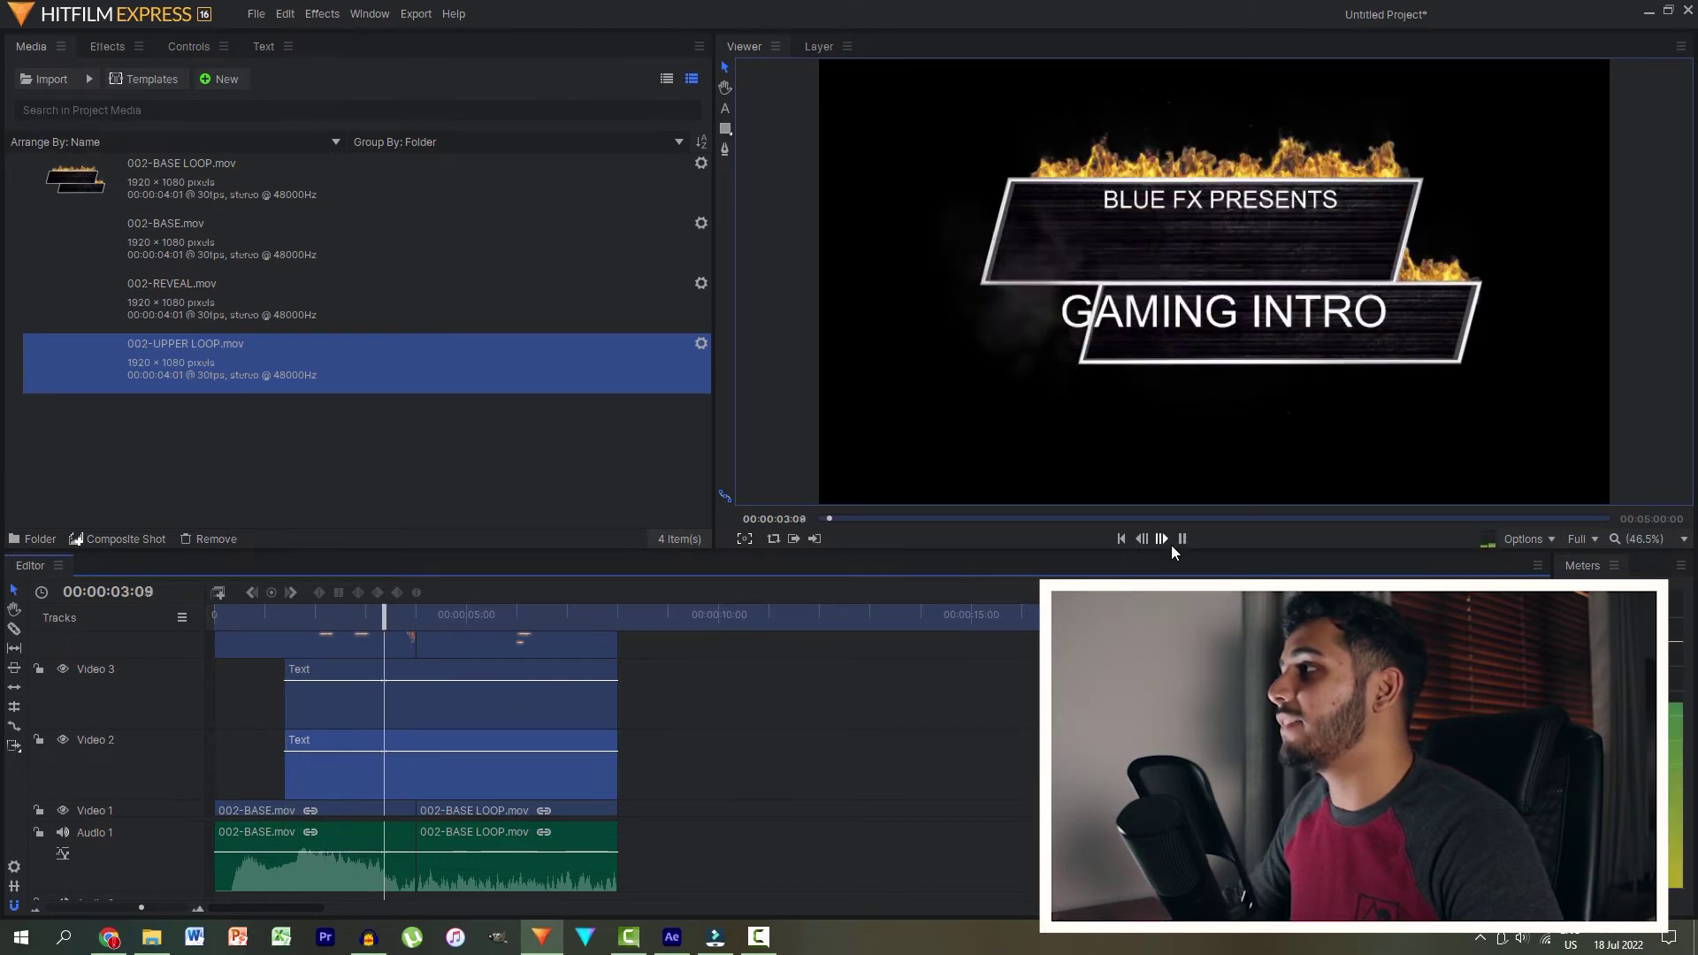
left_click(1172, 545)
Step: Move BLUE FX PRESENTS down onto the upper banner and scale it to 138%
left_click_drag(1234, 222, 1205, 245)
left_click(188, 46)
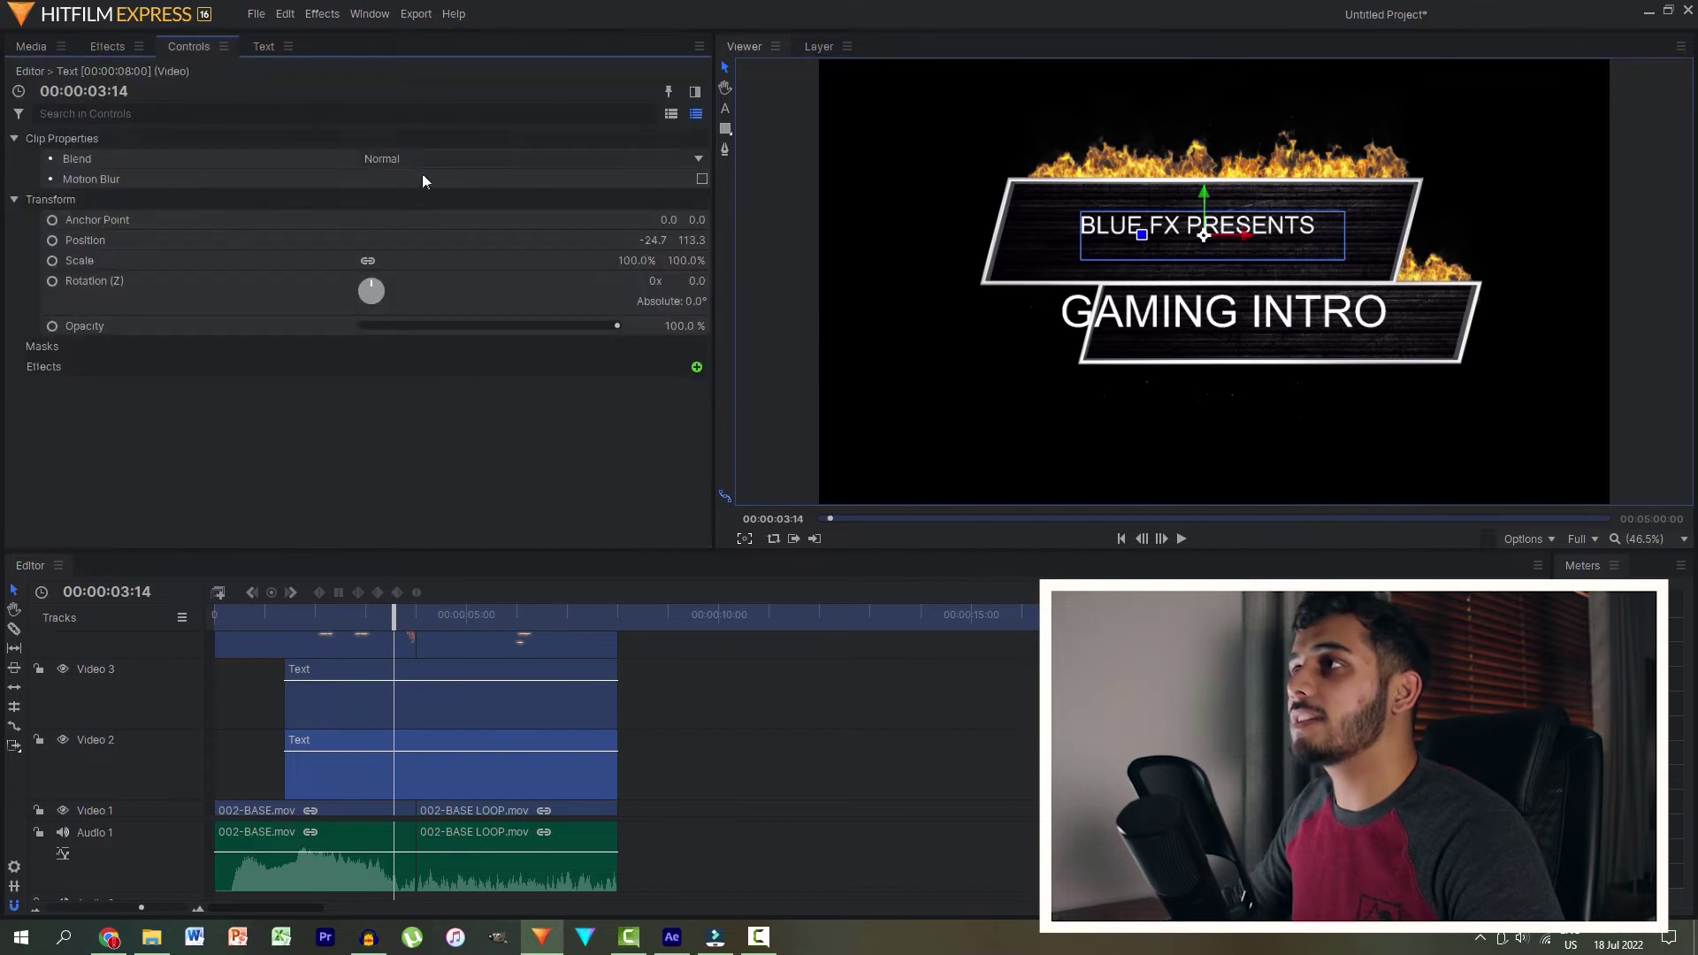
mouse_move(636, 261)
left_mouse_down()
mouse_move(689, 261)
mouse_move(623, 261)
left_mouse_up()
Step: Shift GAMING INTRO right onto the lower banner and play the intro back
left_click(373, 713)
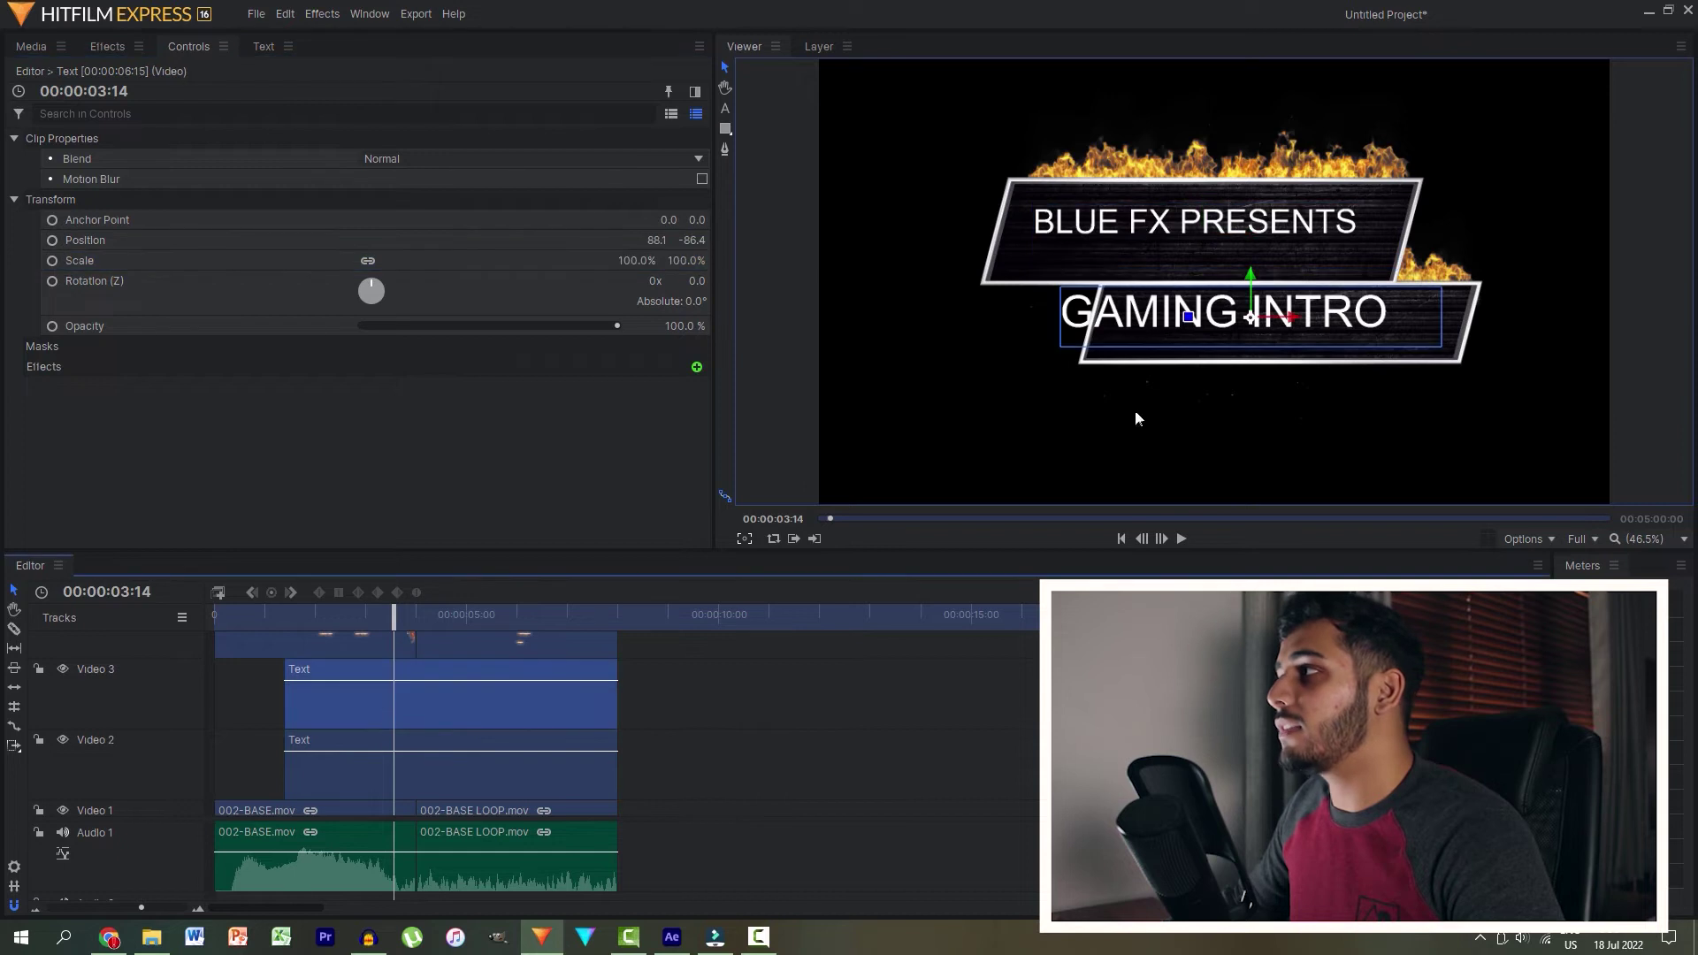
left_click_drag(1238, 318, 1311, 332)
left_click(1120, 540)
key("space")
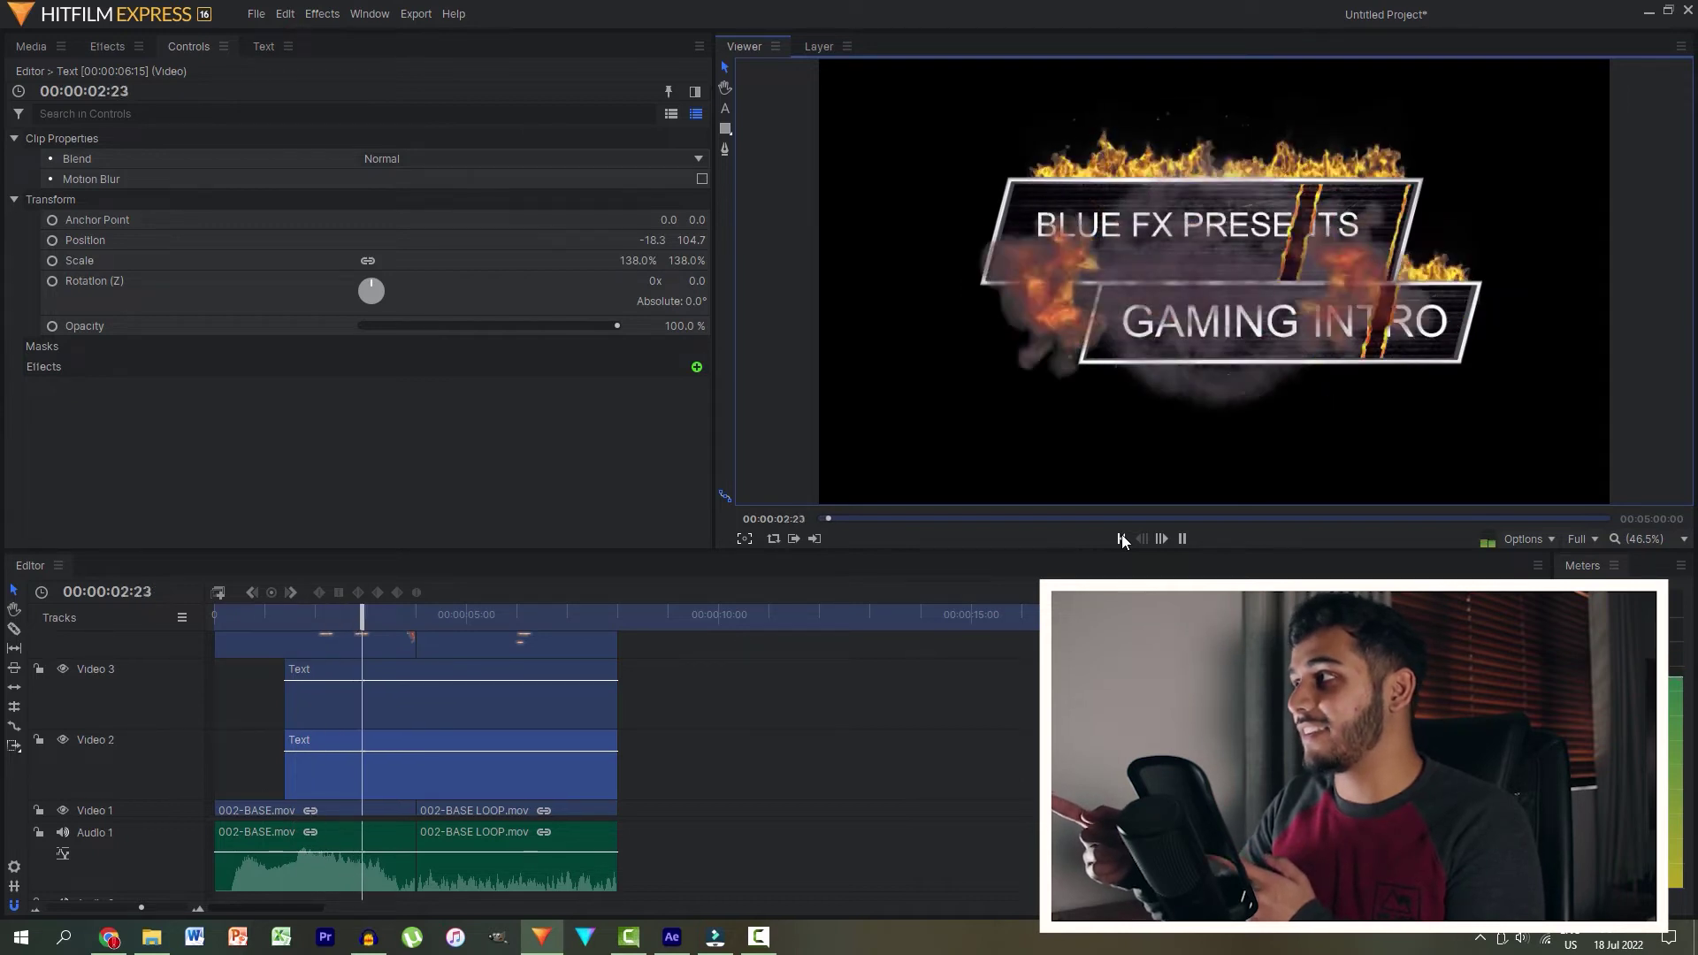
key("space")
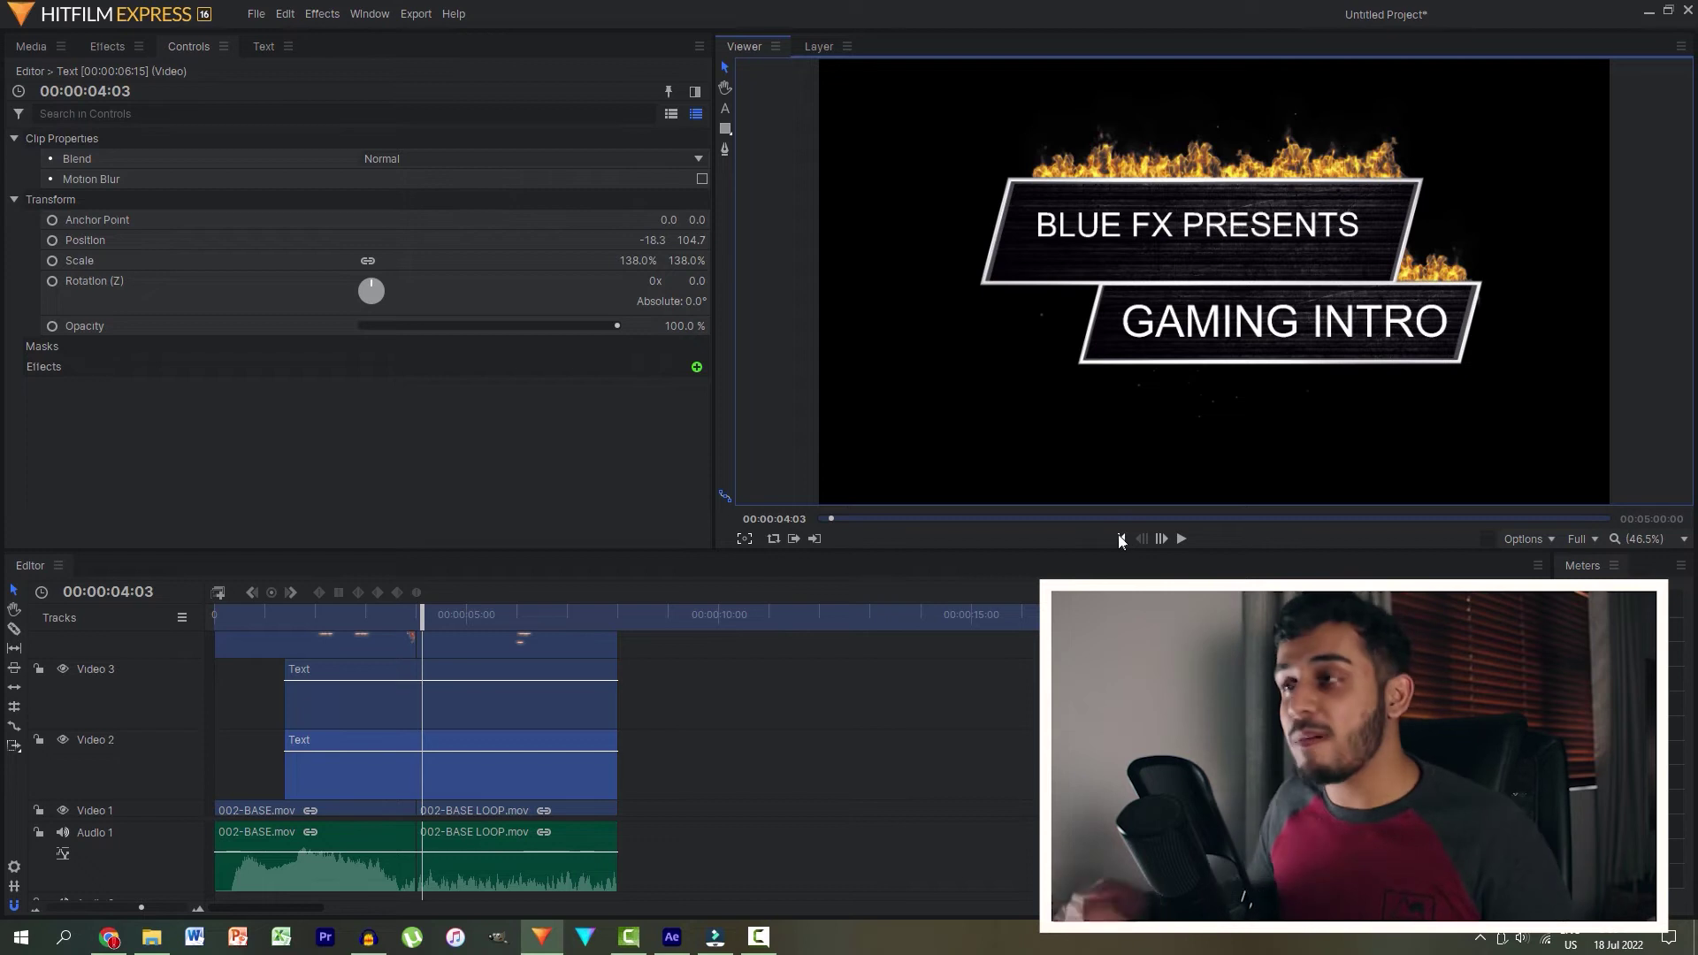
left_click(941, 781)
key("ctrl+a")
key("Delete")
key("ctrl+z")
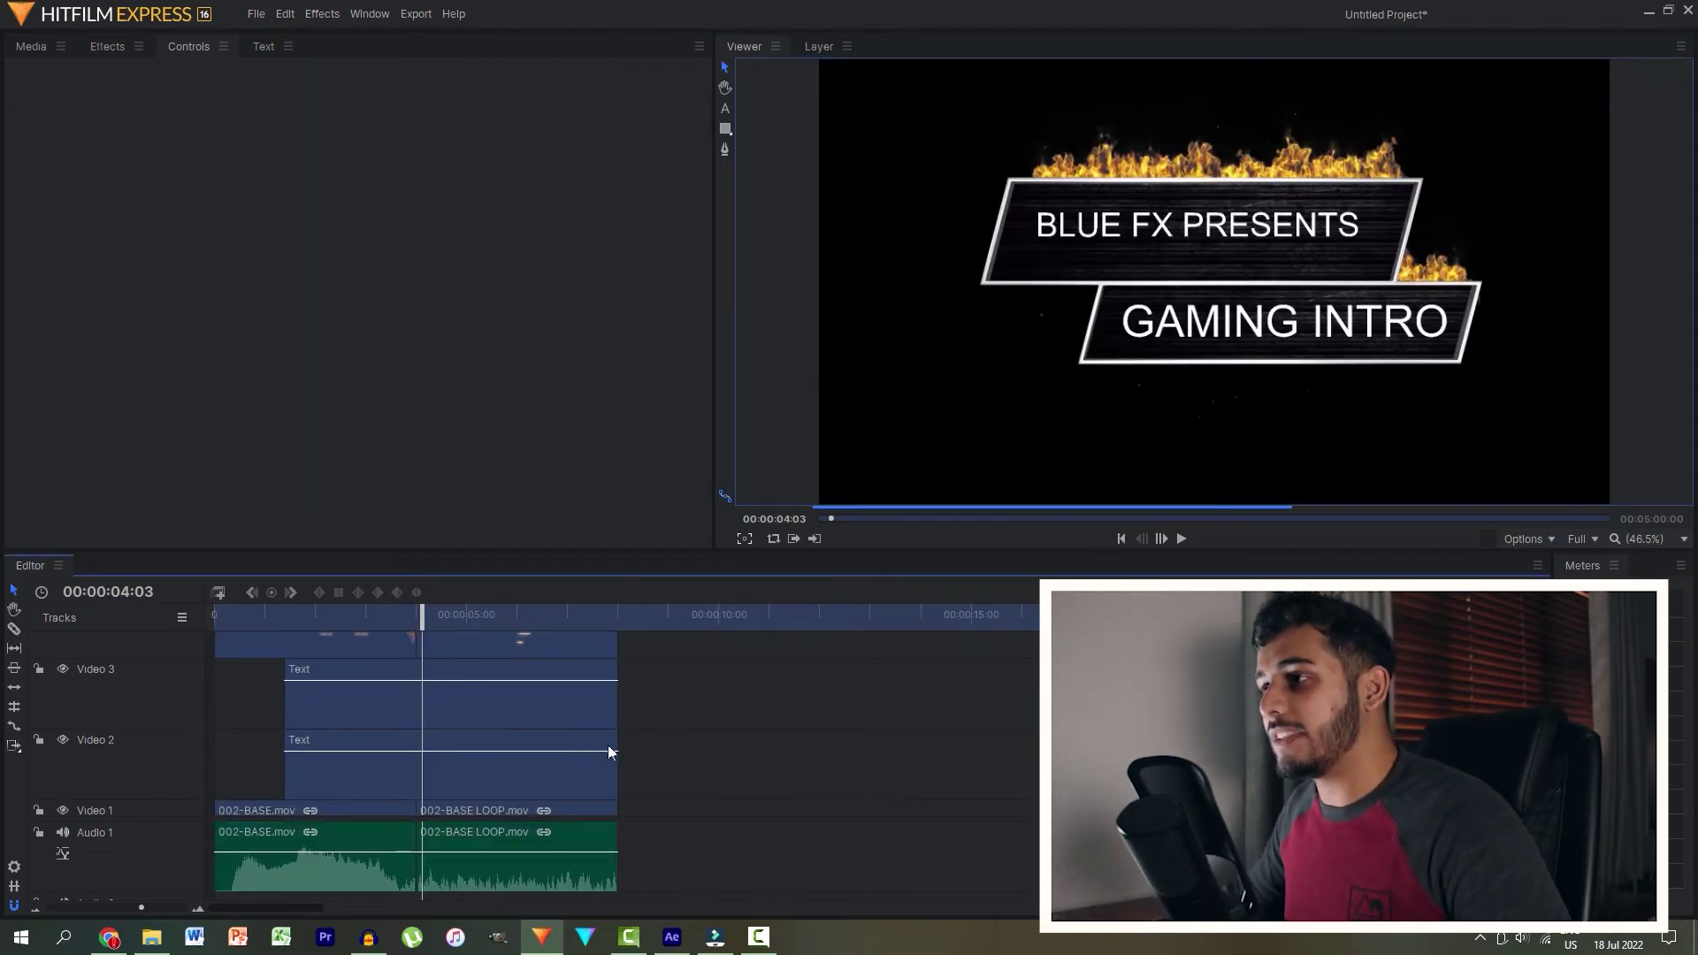
left_click(425, 766)
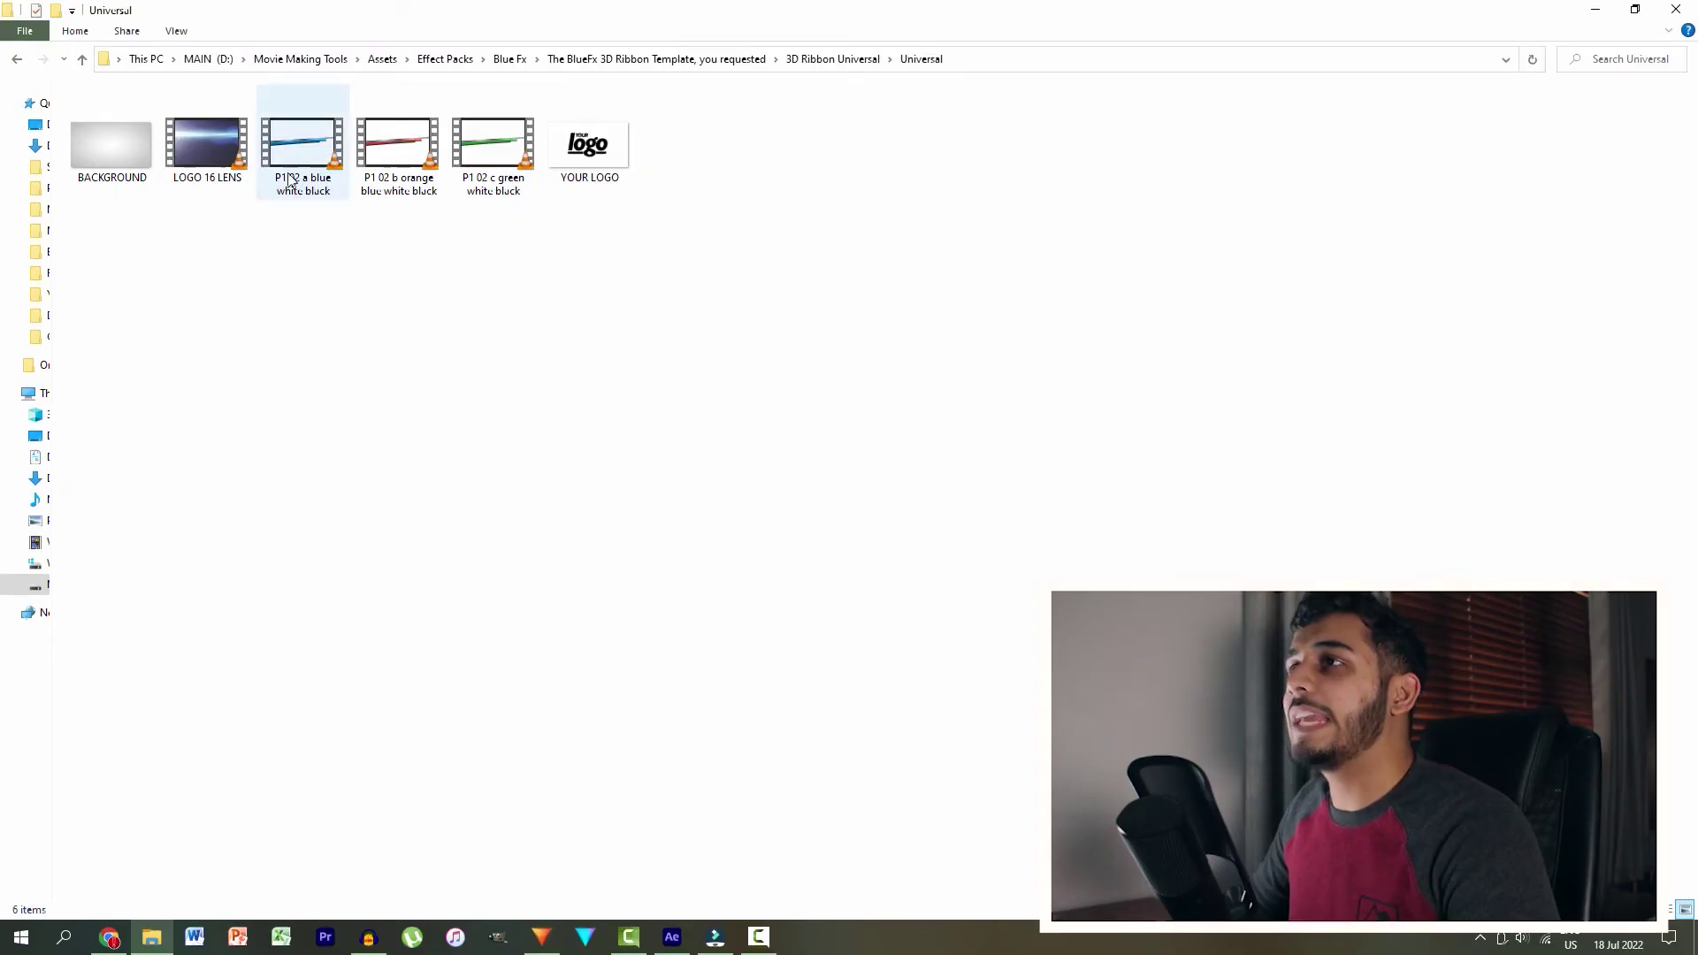
Step: Select BACKGROUND, LOGO 16 LENS and the blue P1 02 ribbon file and drag them toward HitFilm
left_click(292, 179)
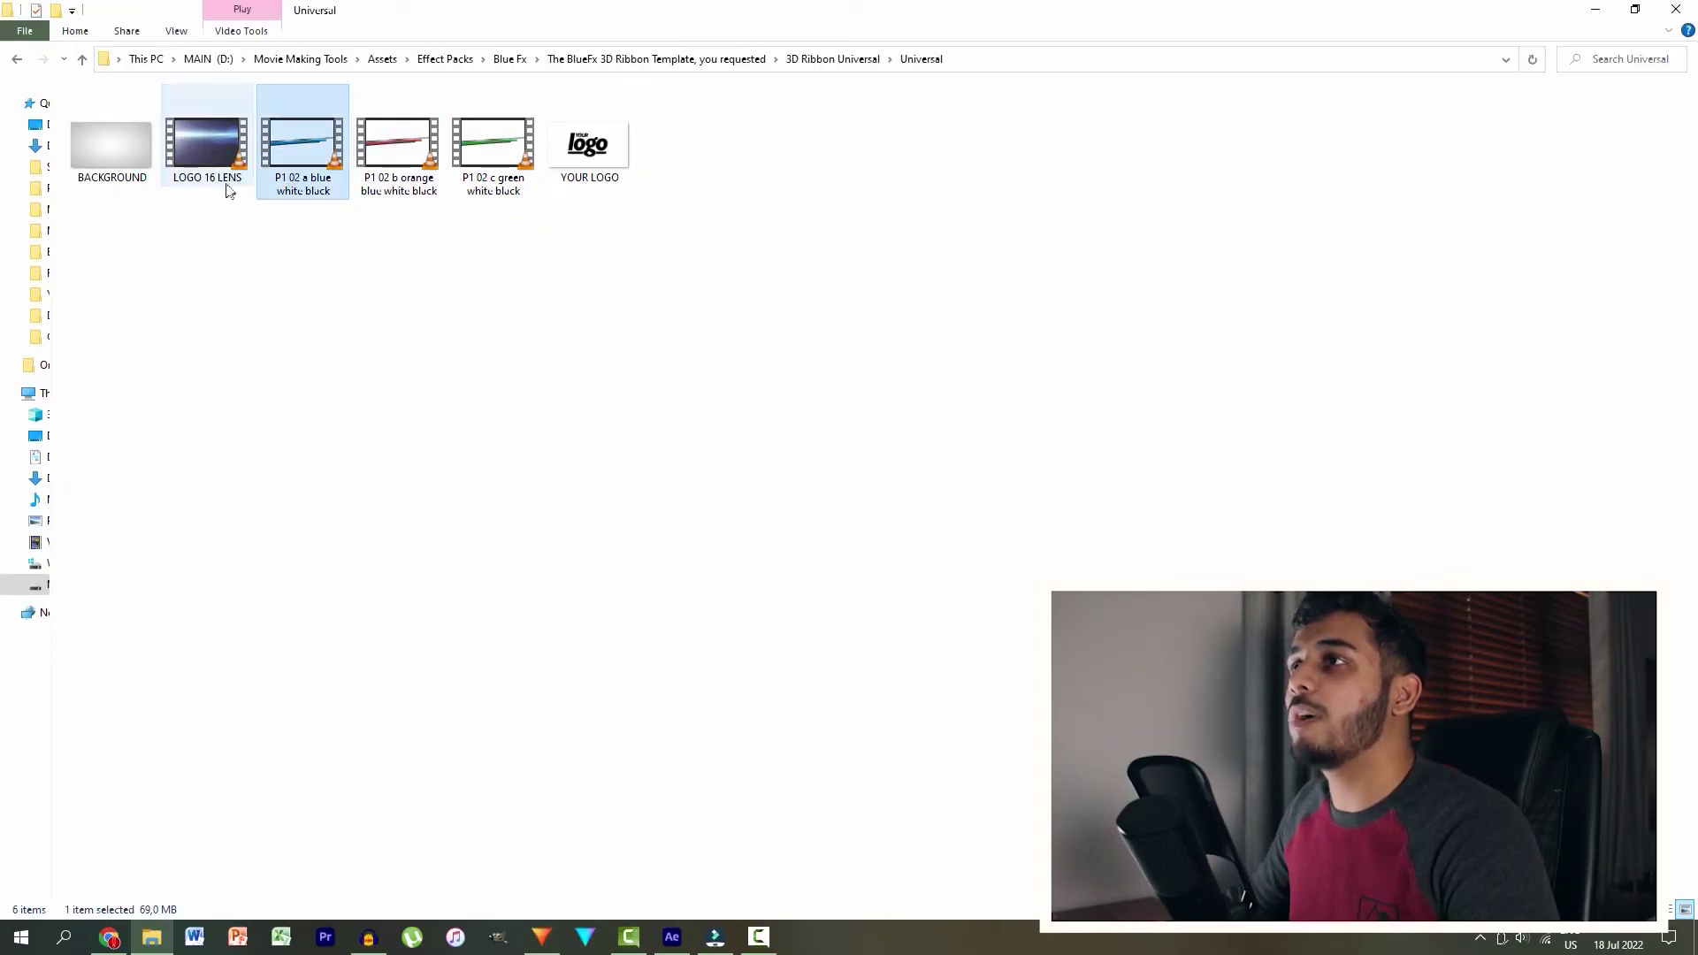
left_click(208, 164)
left_click(108, 160)
left_click_drag(199, 219, 148, 168)
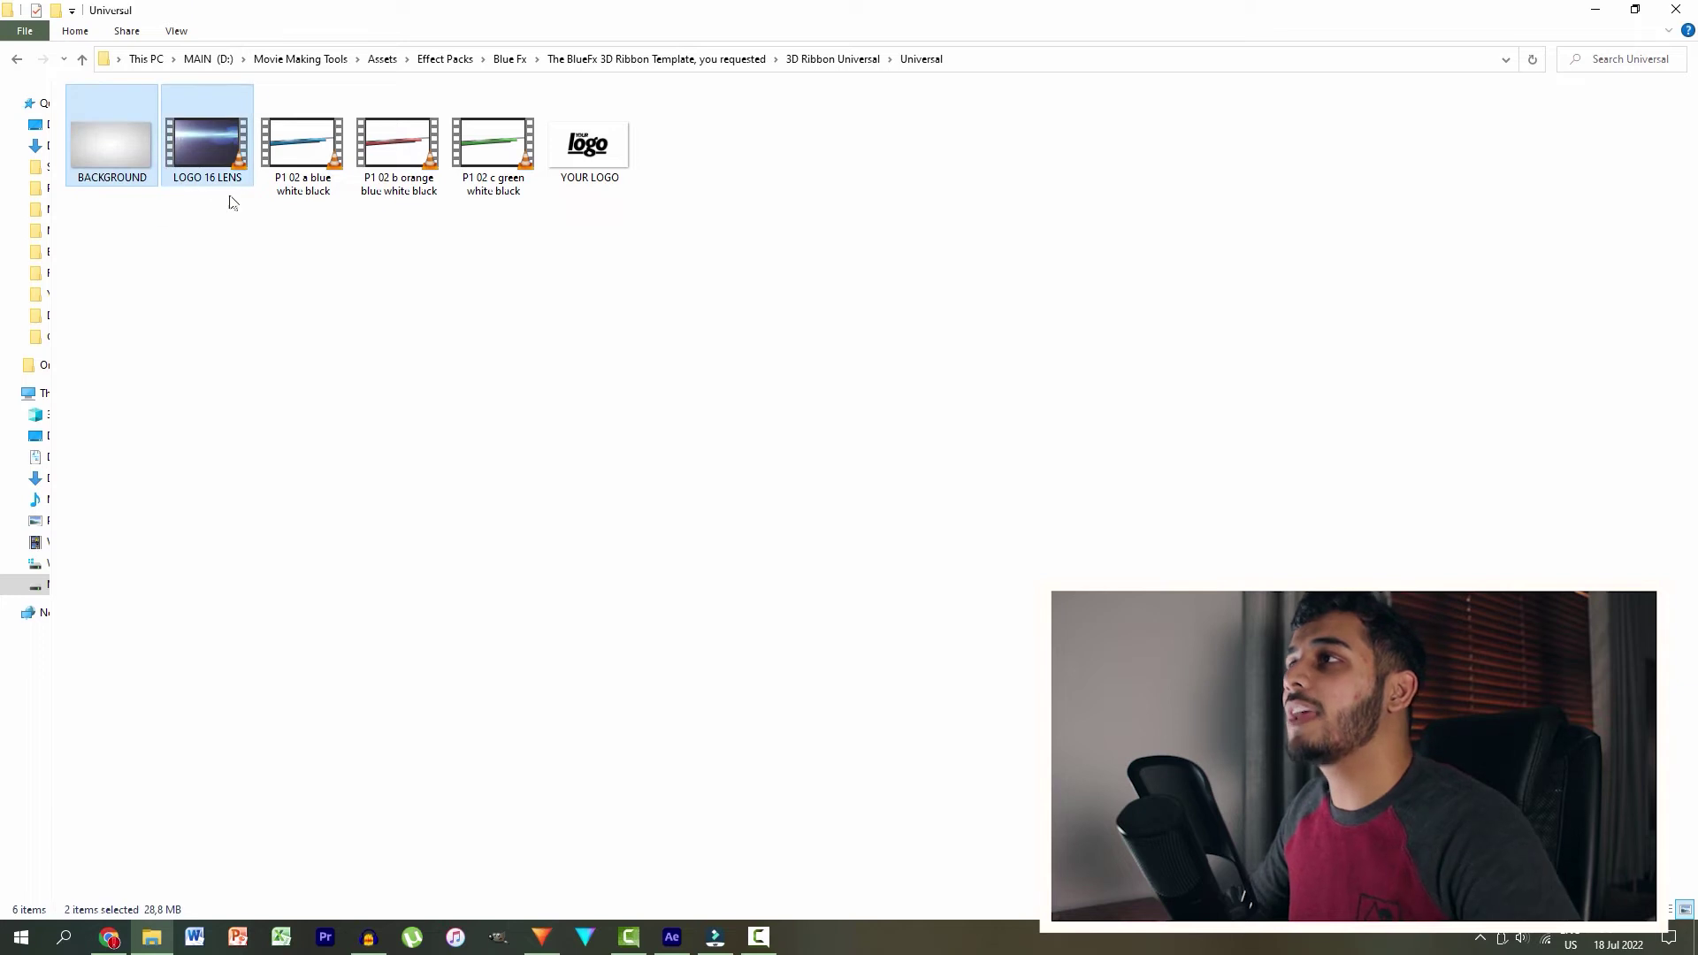
left_click(301, 186, "ctrl")
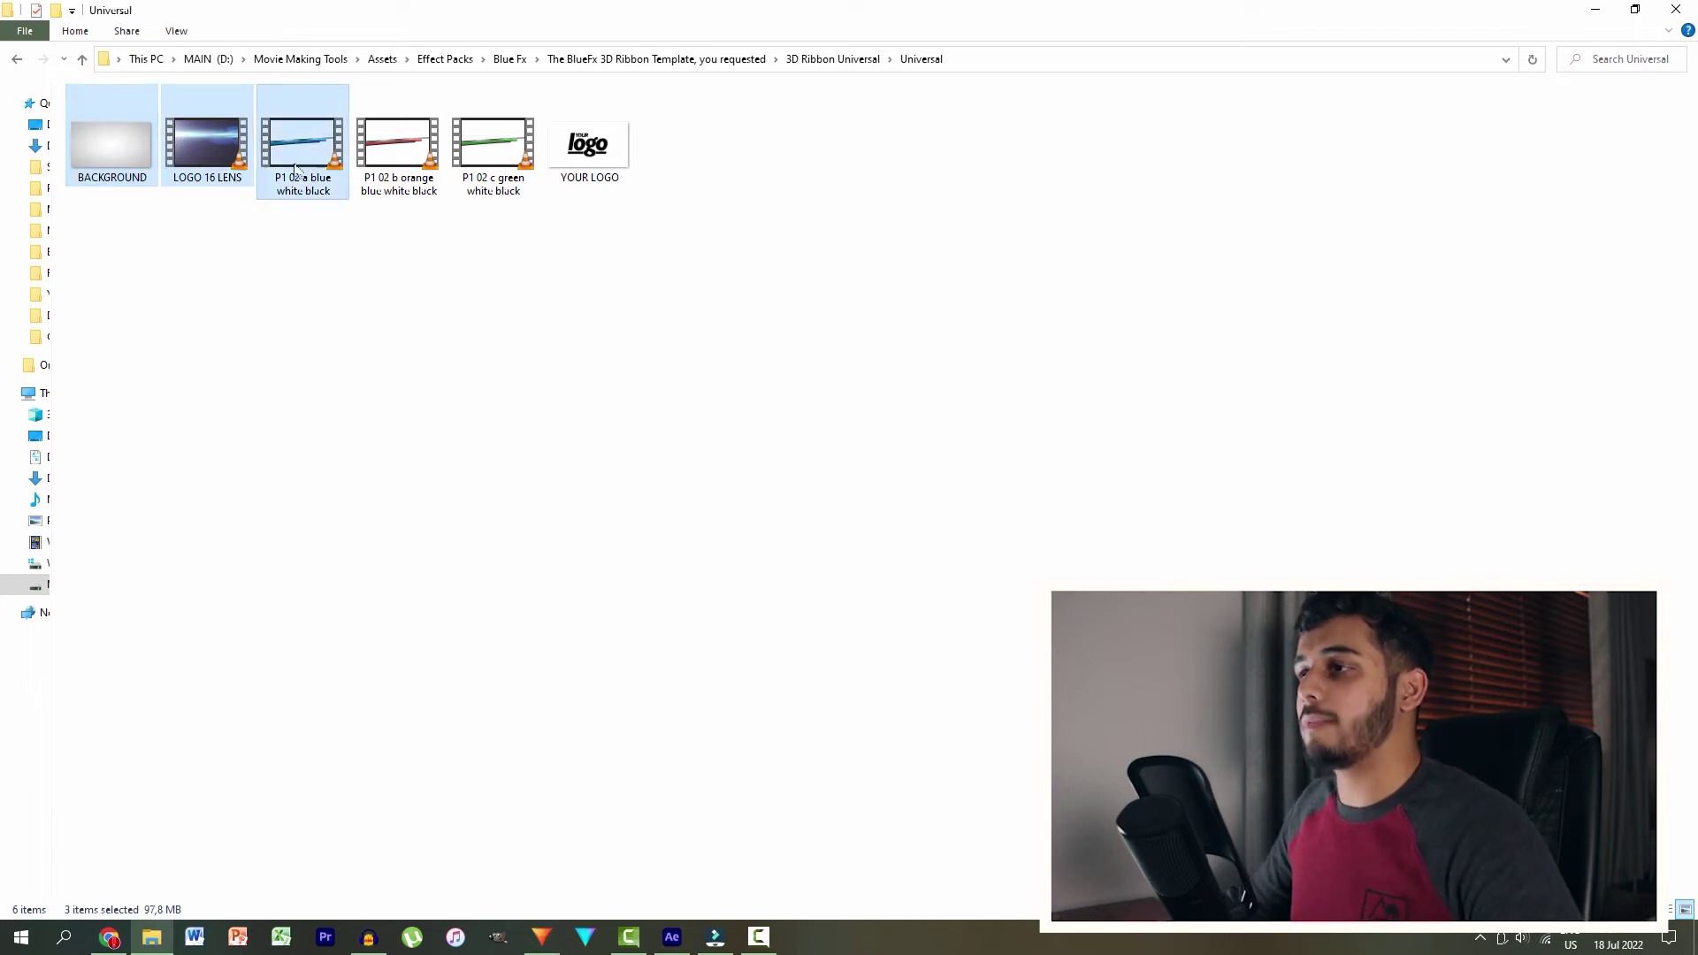
left_click_drag(378, 714, 431, 844)
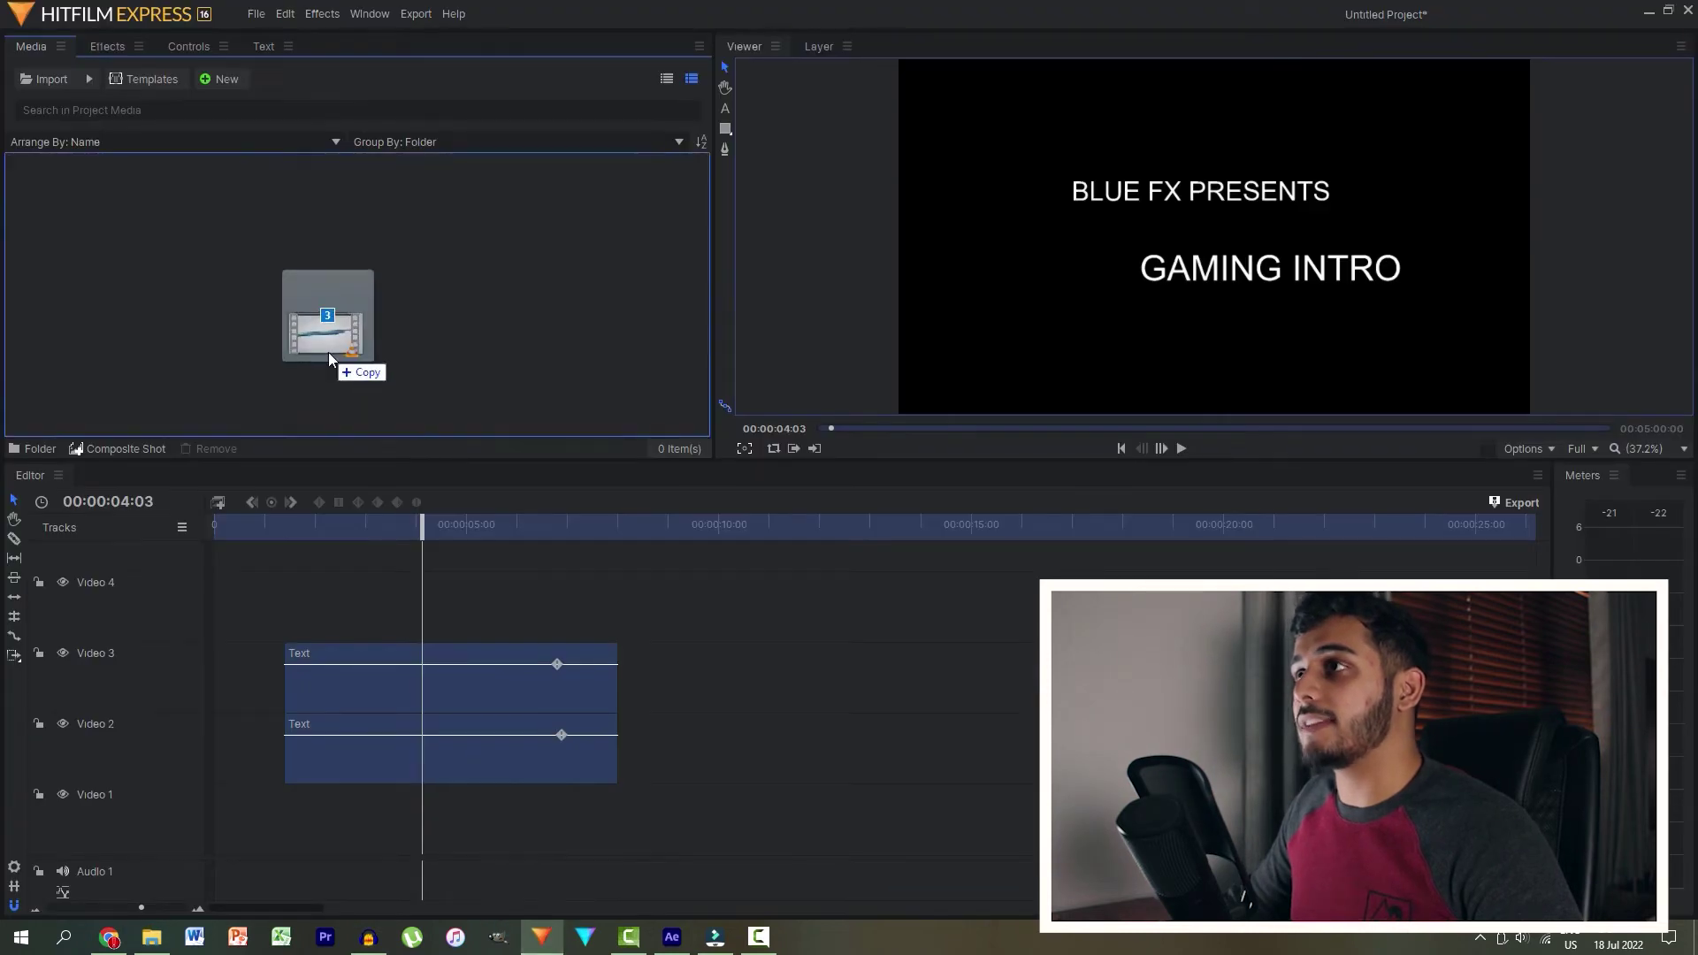
Step: Import the three template files into Media and delete both title clips from the timeline
left_click_drag(467, 822, 328, 352)
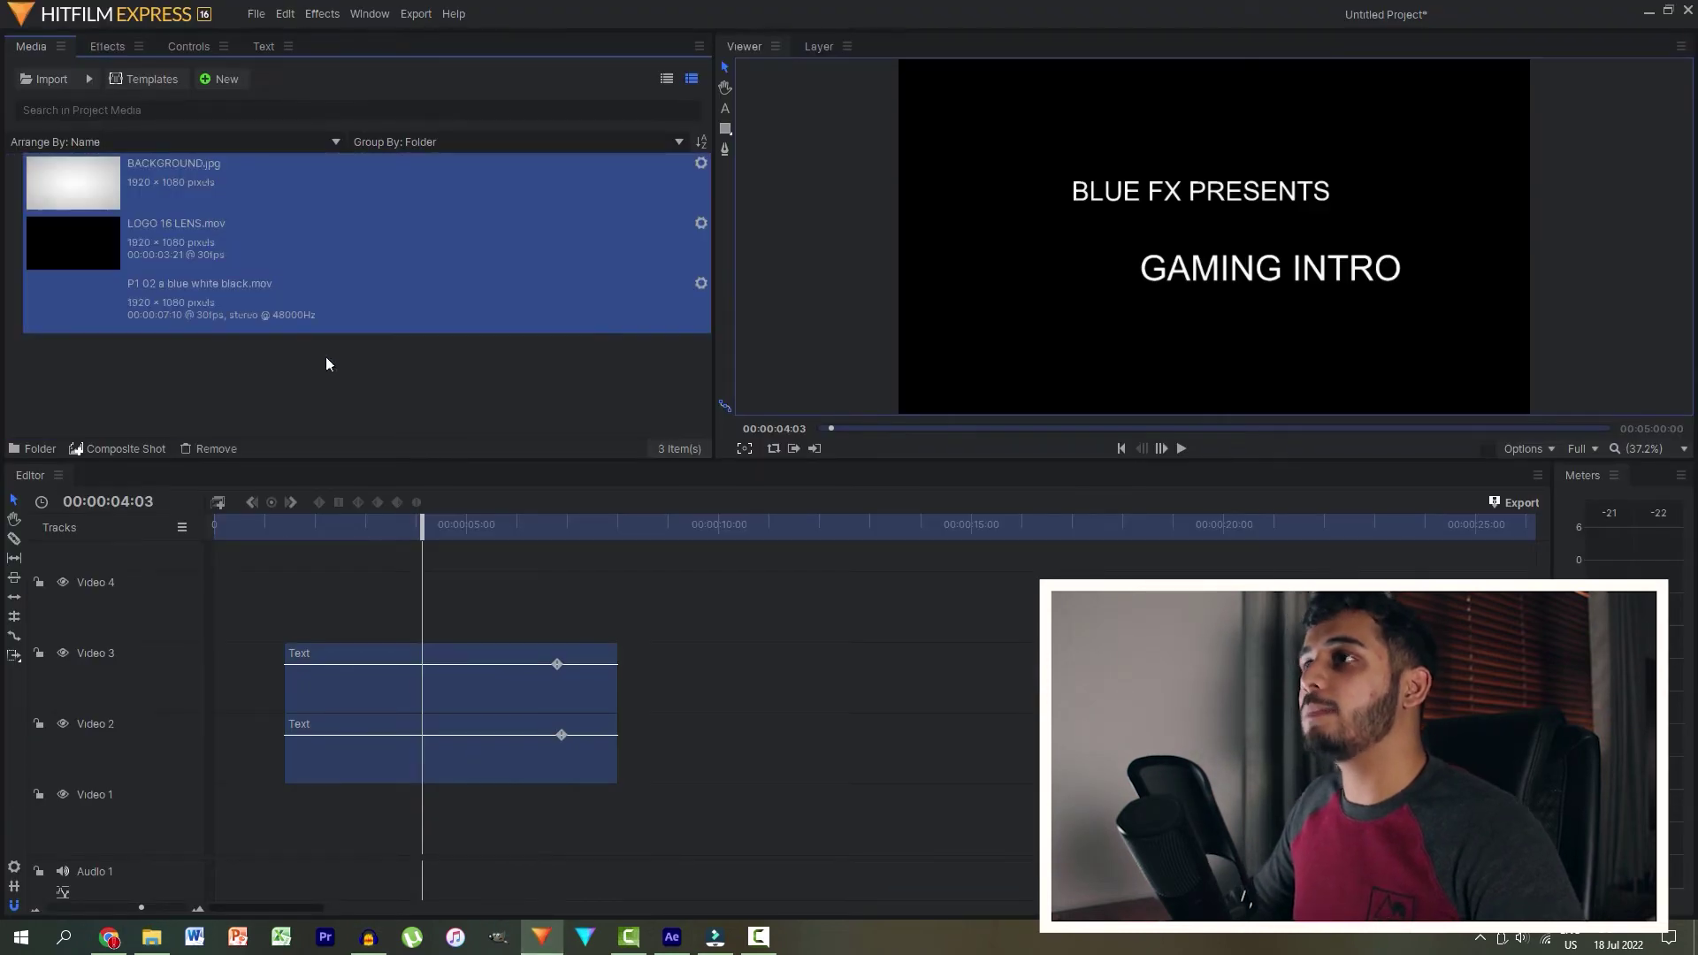
left_click_drag(591, 608, 657, 816)
key("Delete")
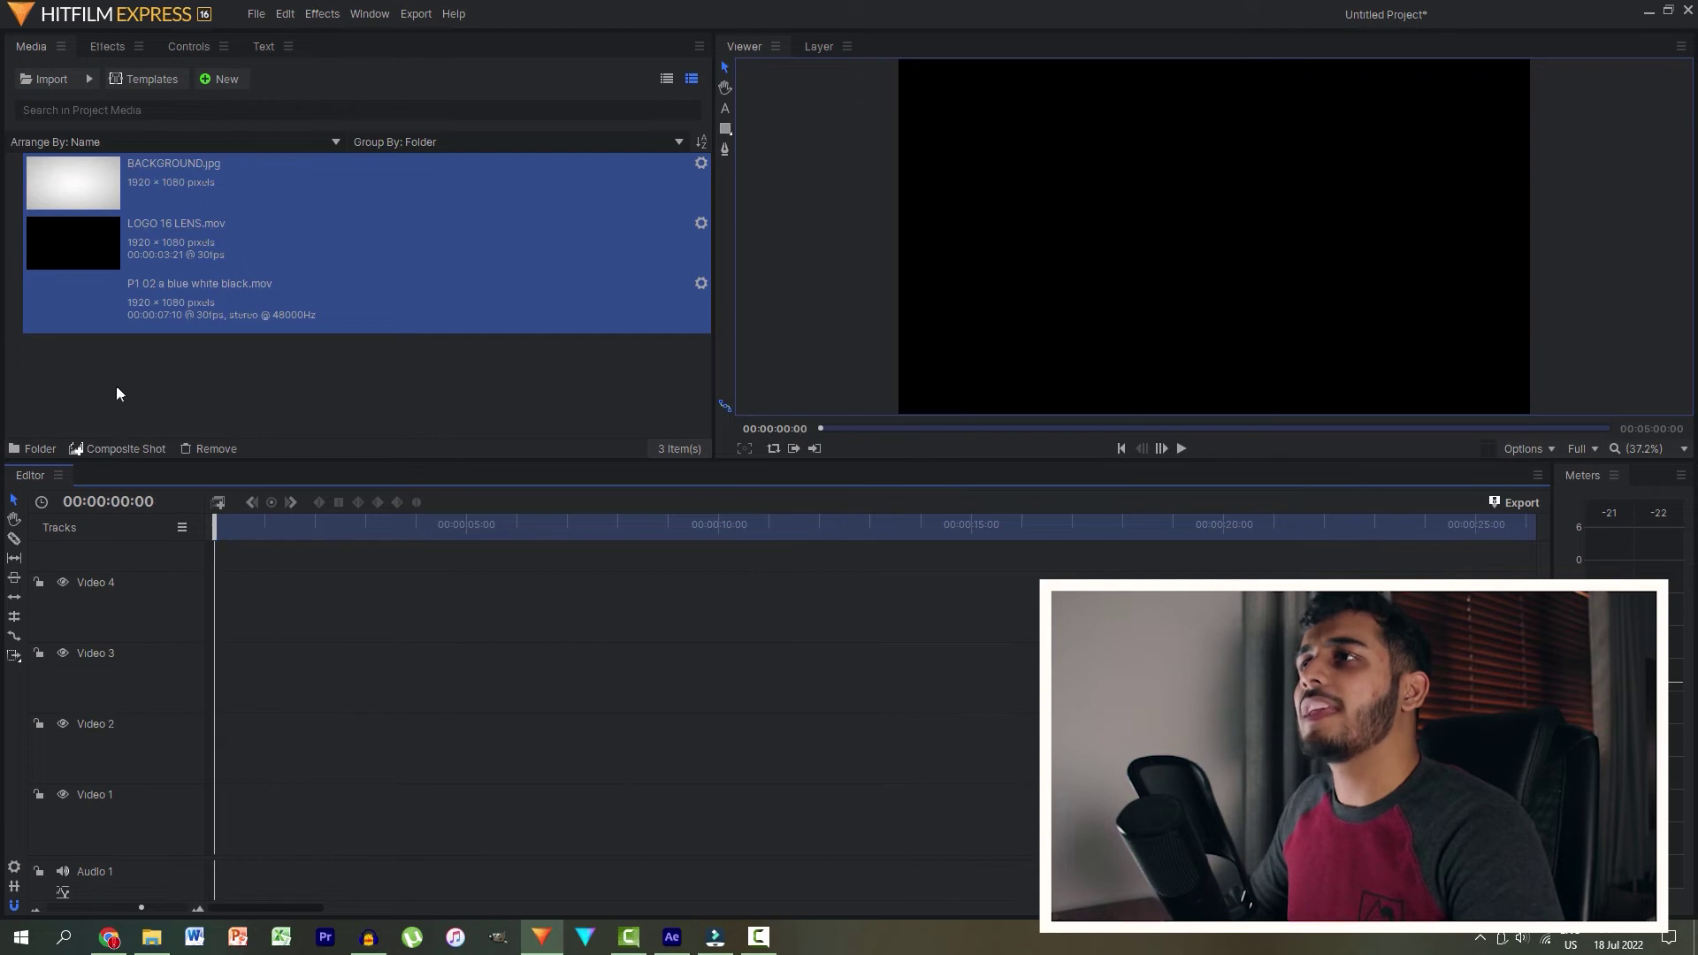
Step: Place BACKGROUND.jpg on the bottom track and the blue ribbon clip above it
left_click(116, 392)
left_click_drag(77, 192, 207, 681)
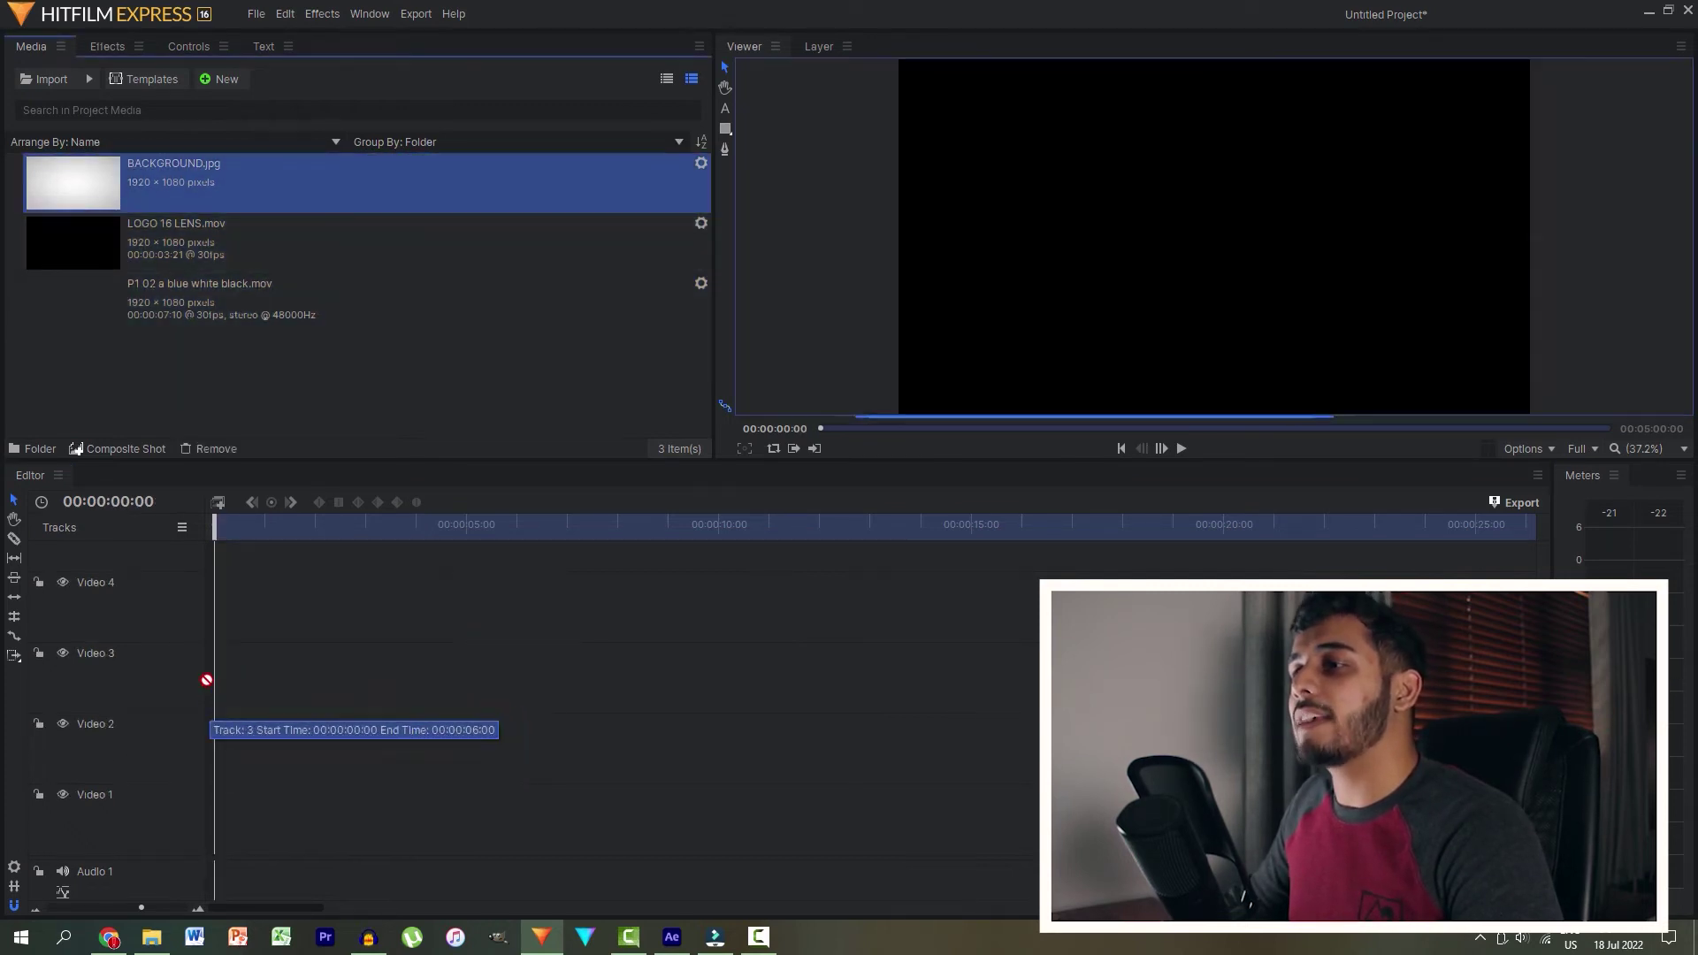
left_click_drag(195, 803, 207, 803)
left_click(73, 240)
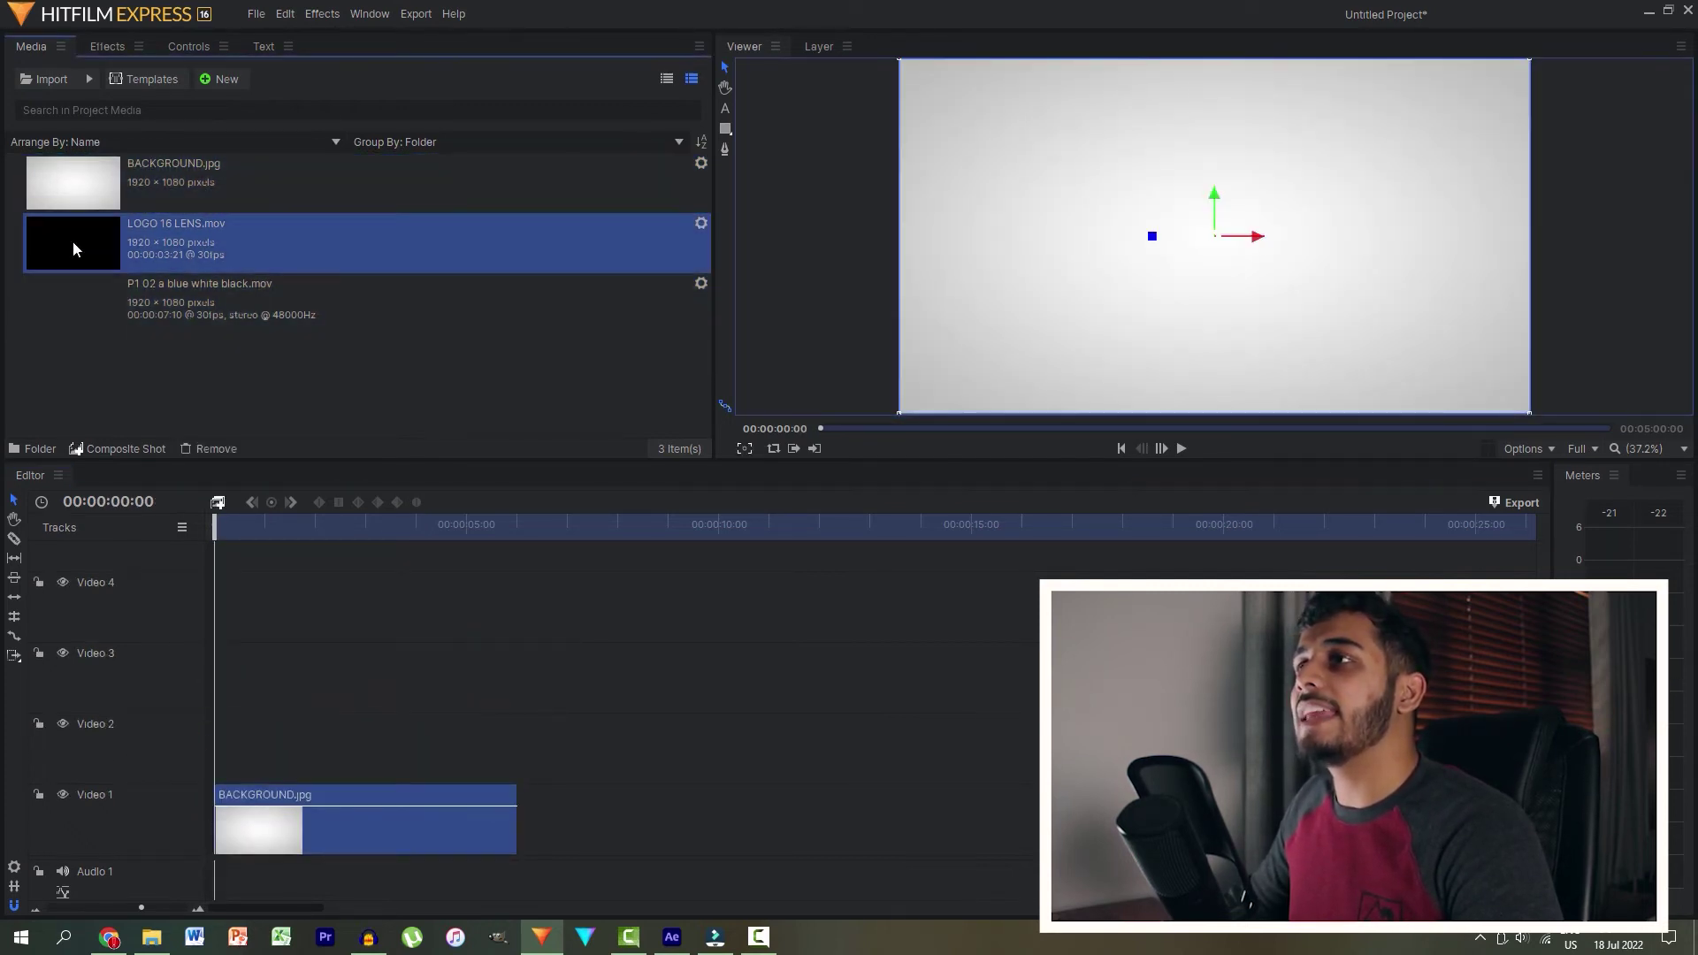
left_click_drag(73, 293, 212, 739)
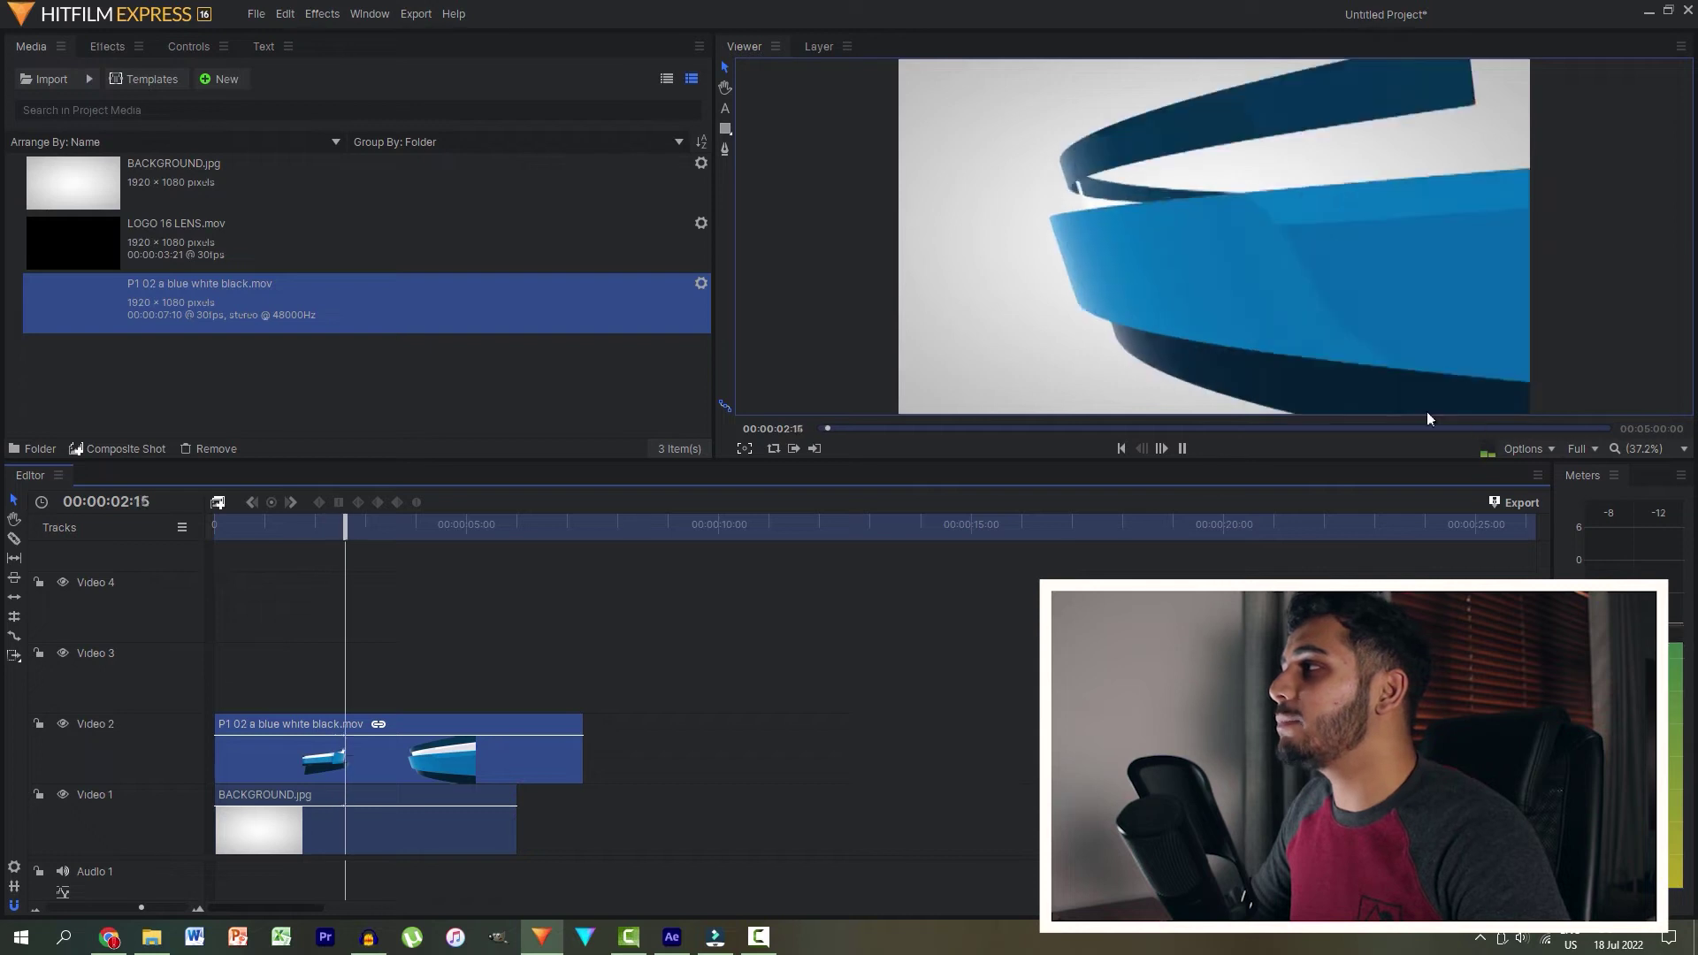
key("space")
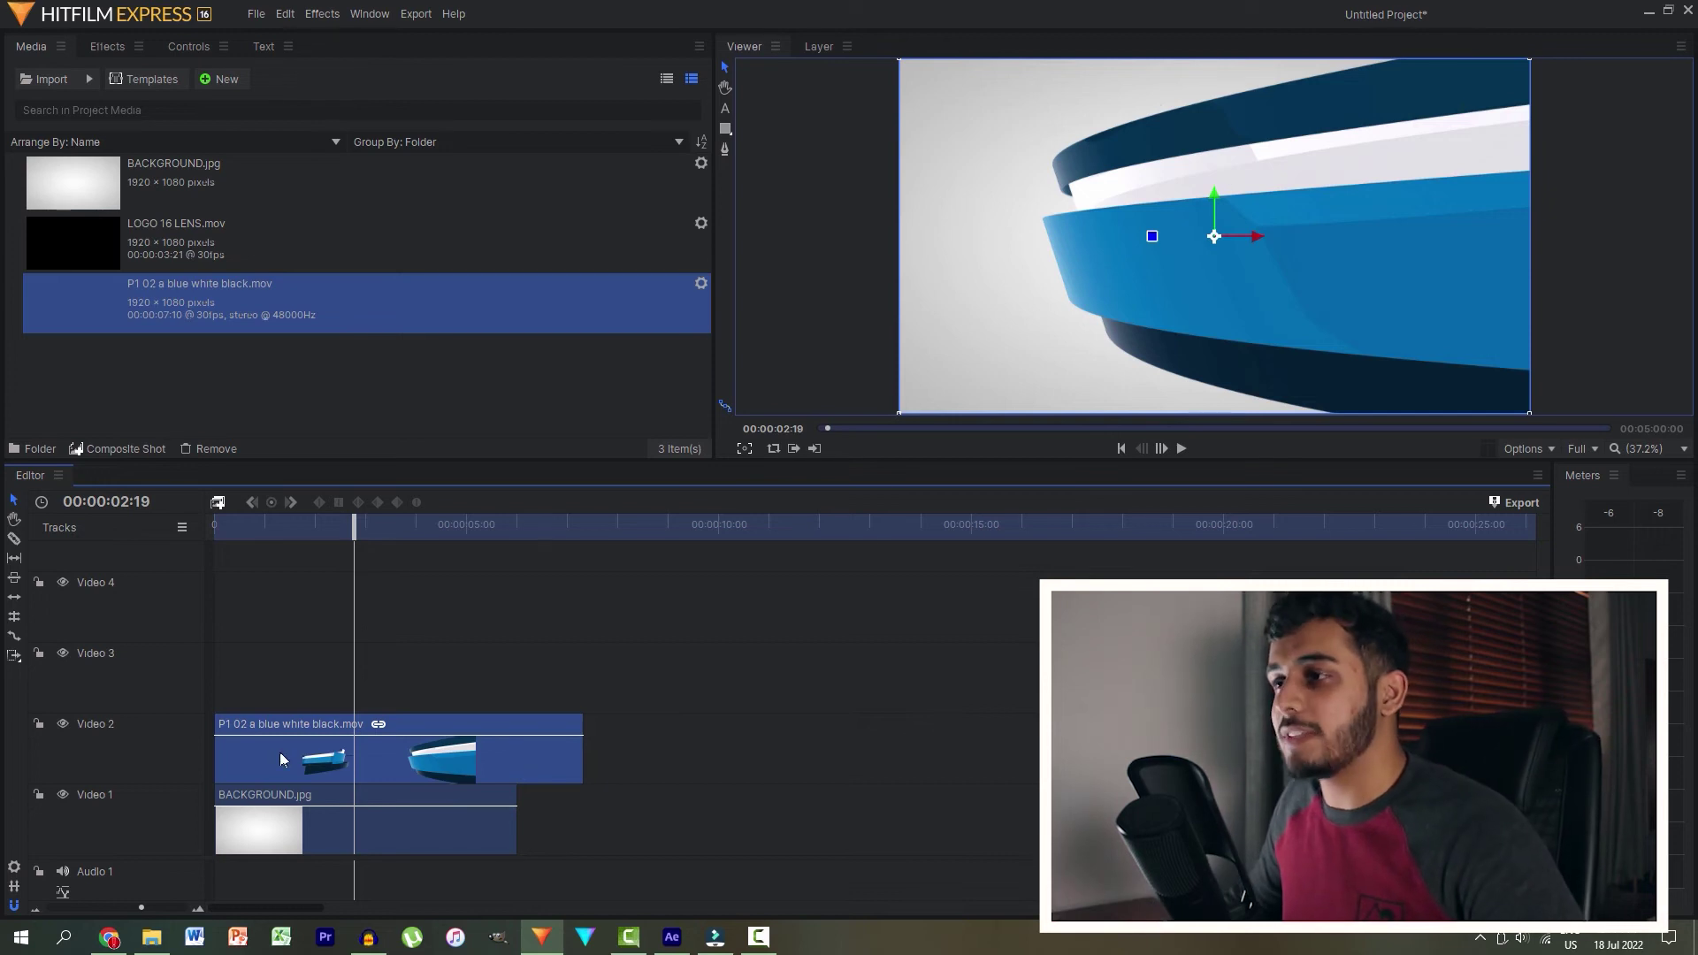
Step: Move the ribbon up a track, add bluefx-logo.png beneath it, and trim the logo to match
left_click_drag(280, 753, 268, 705)
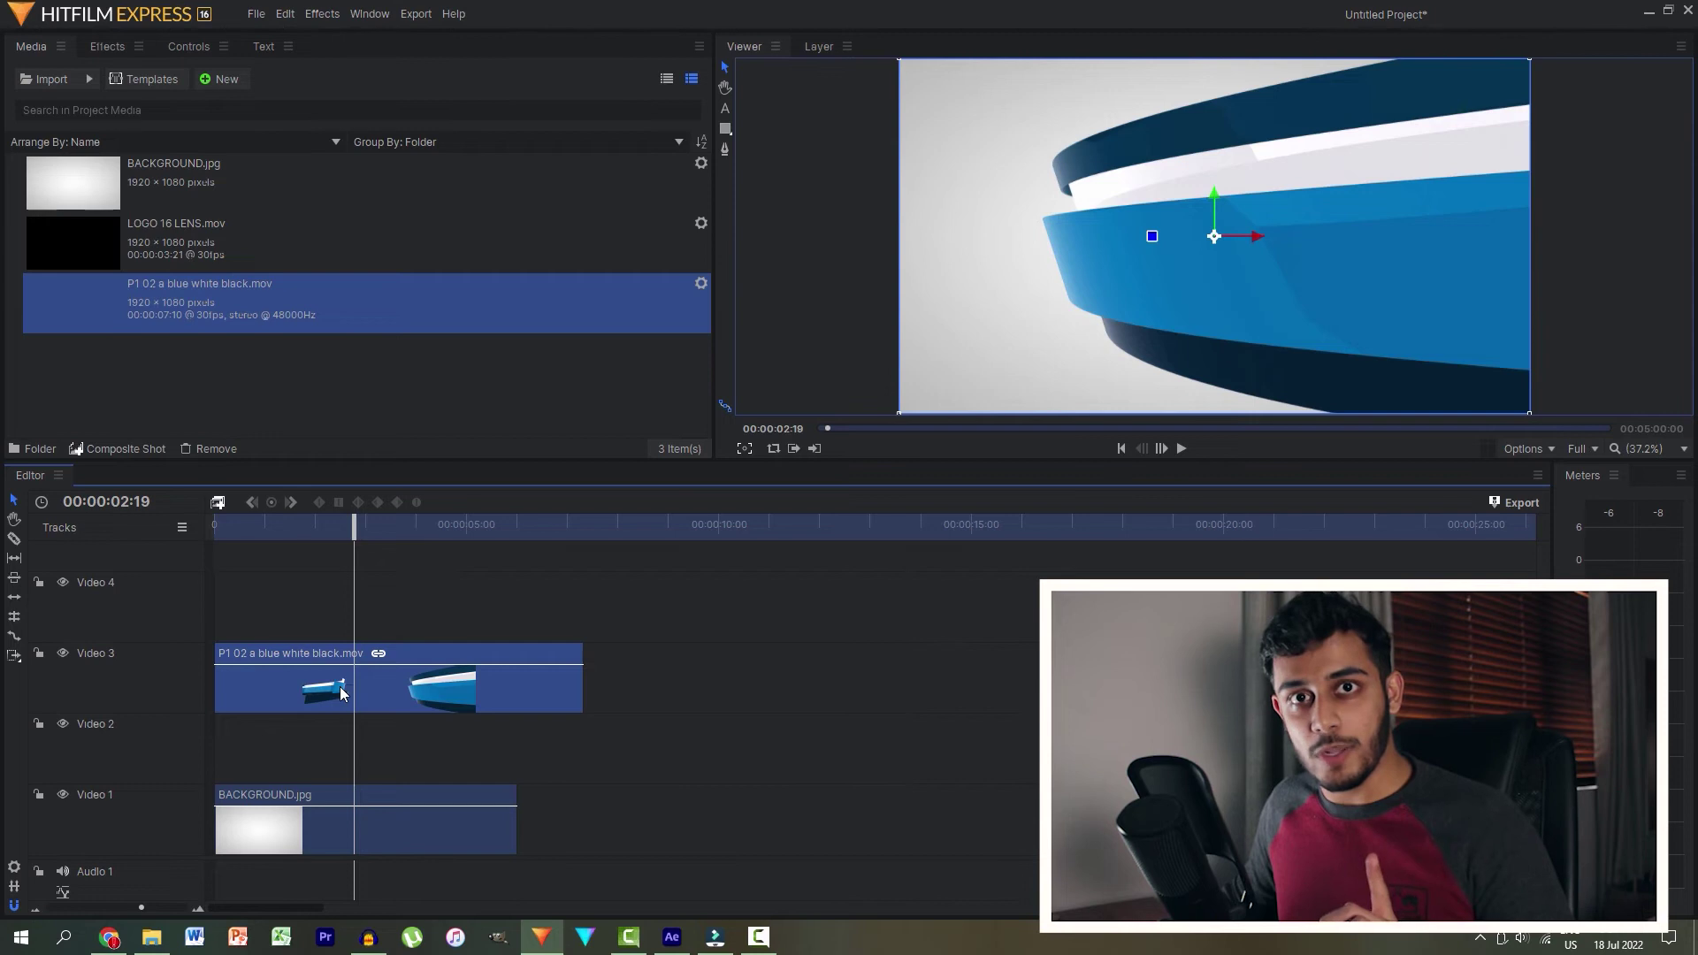
left_click_drag(73, 241, 359, 734)
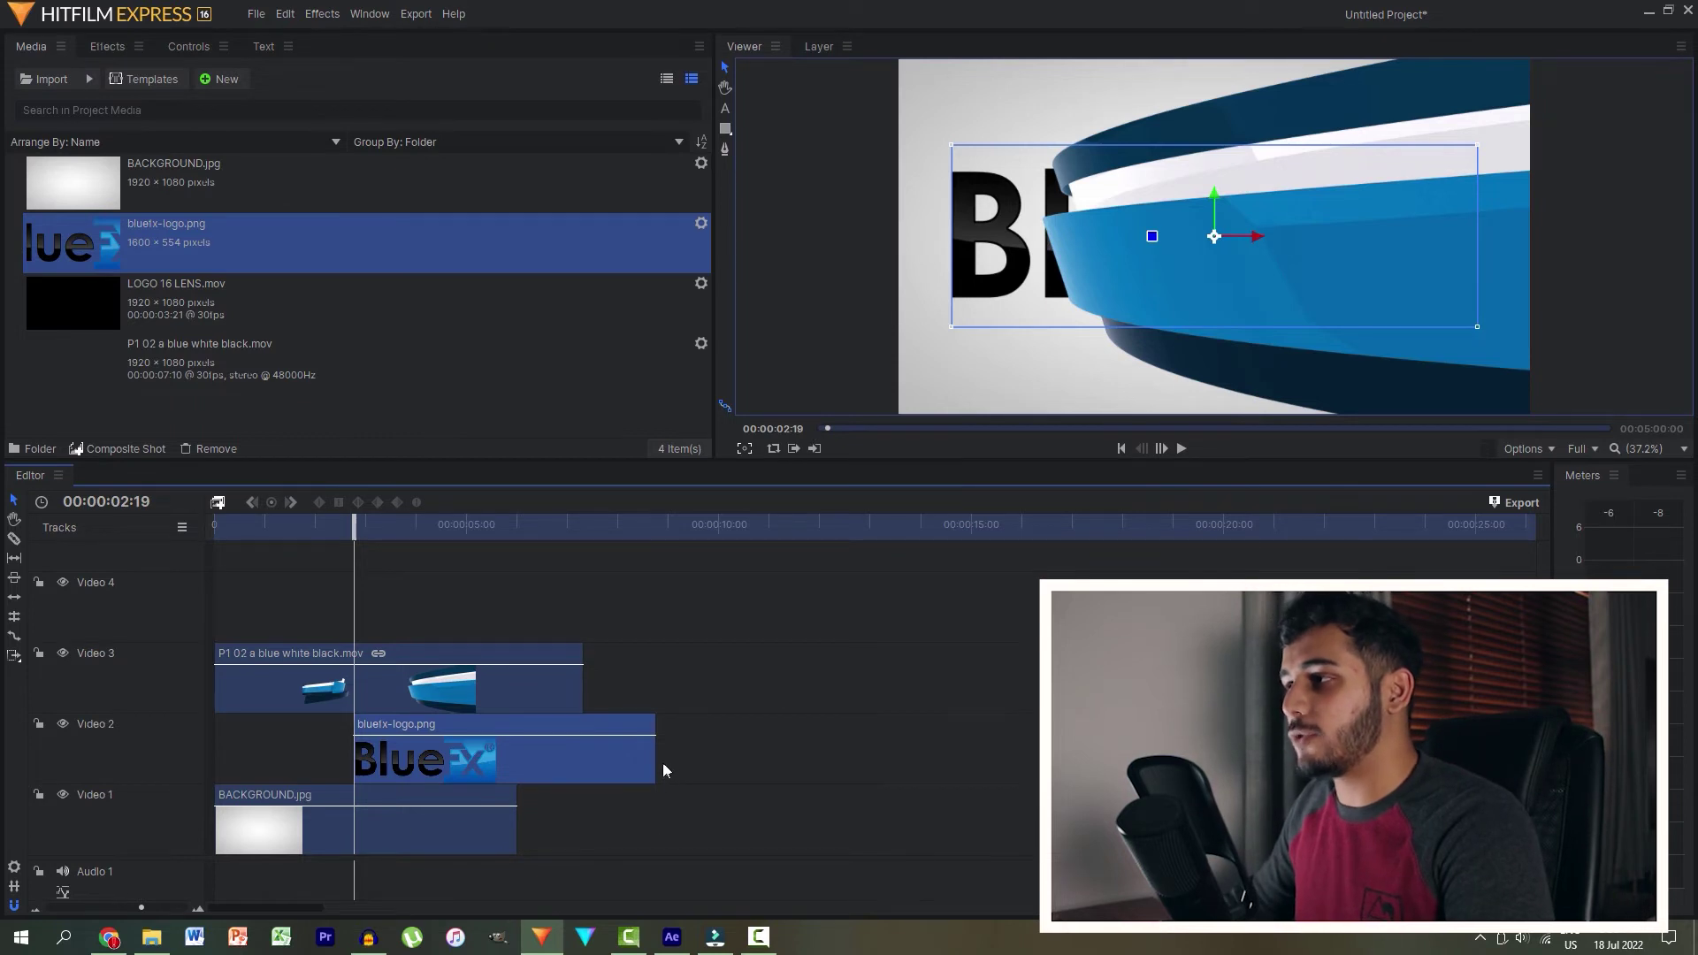
left_click_drag(662, 763, 564, 763)
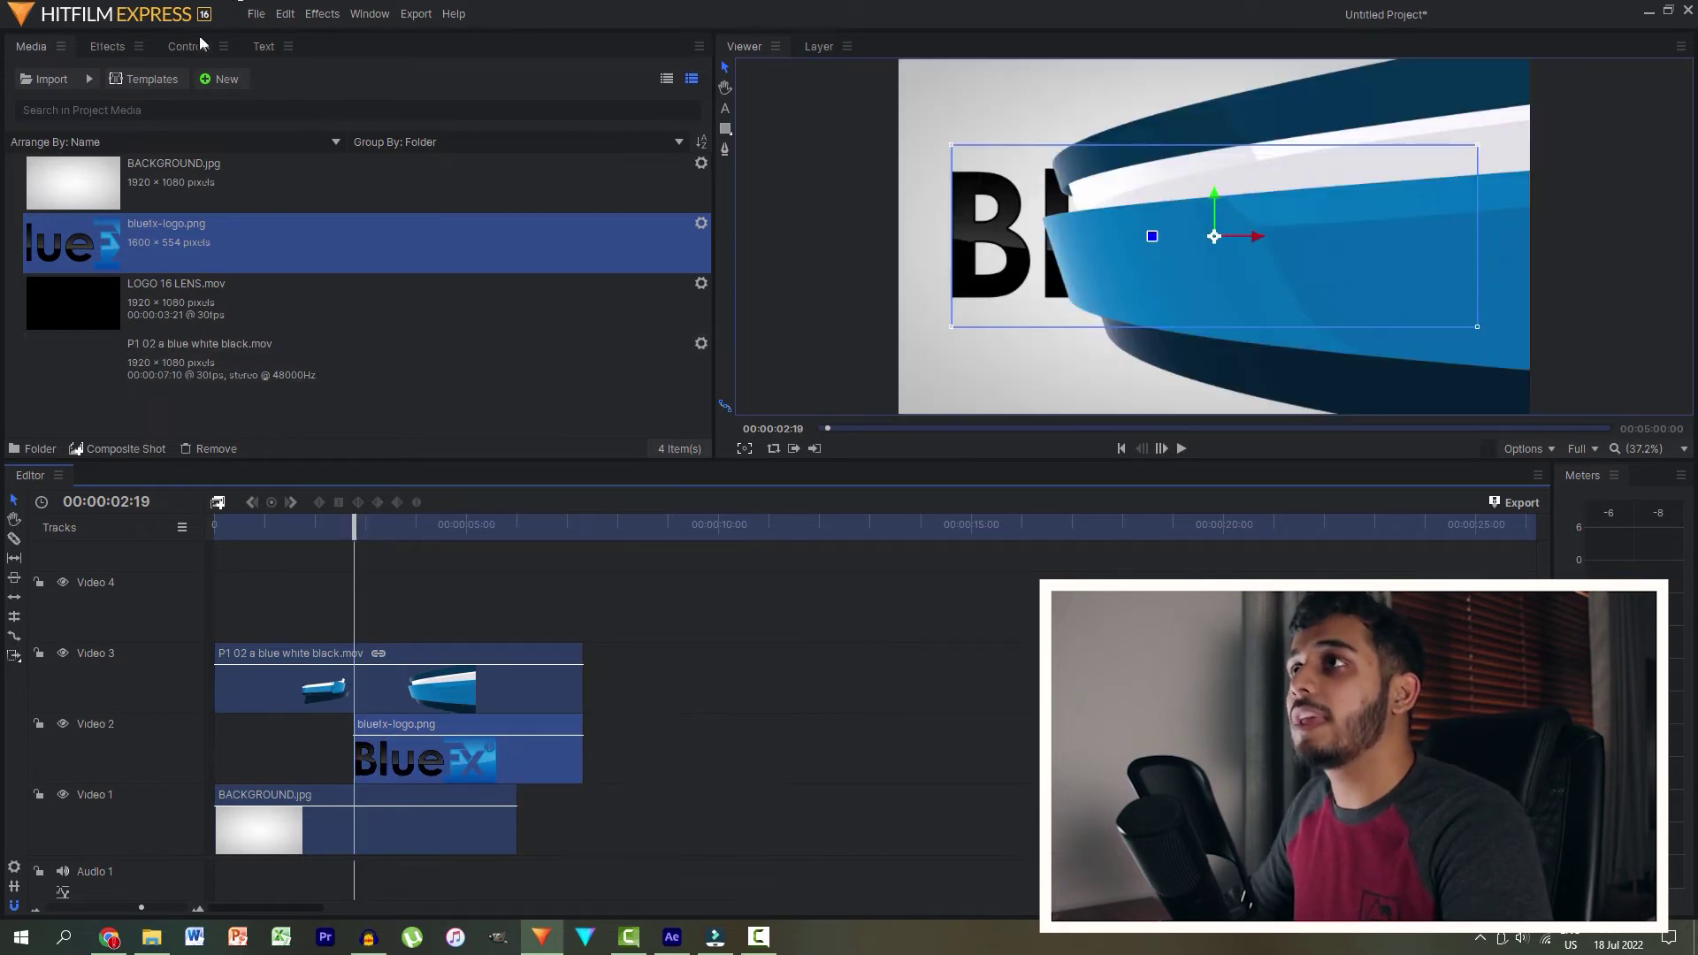
Step: Scale the BlueFX logo down to 45% and preview the ribbon reveal
left_click(198, 43)
left_click_drag(620, 302, 570, 301)
key("space")
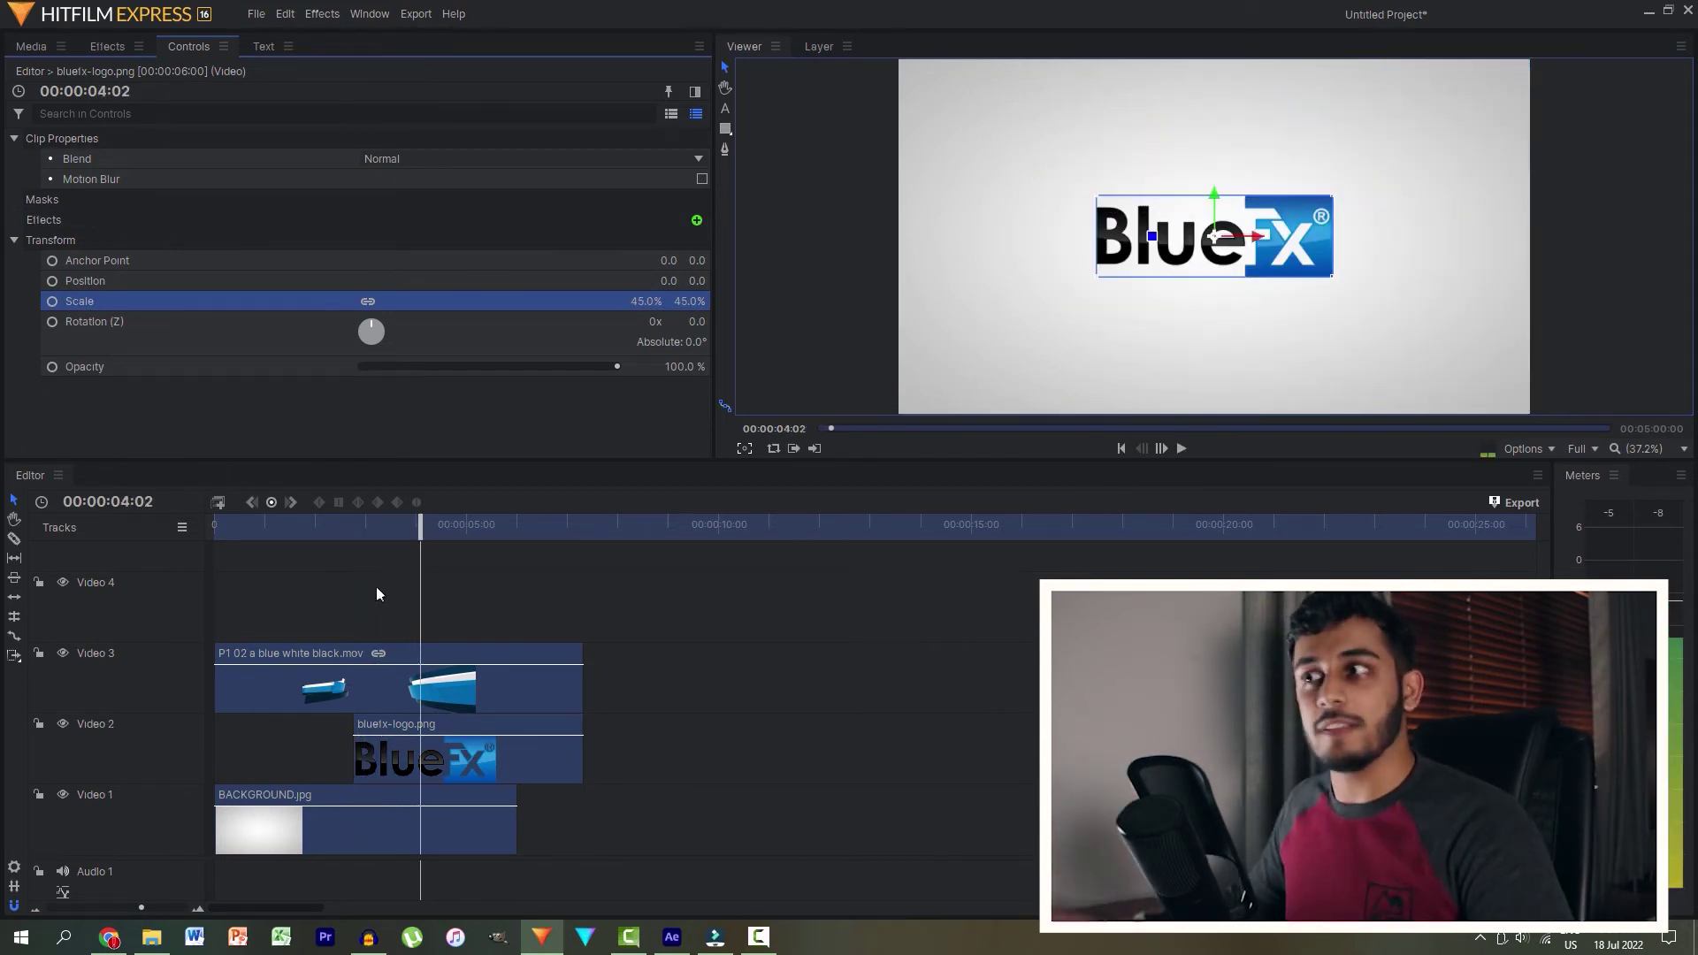
Step: Play the intro, scrub back to where the ribbon covers the logo, replay the reveal, then show Media
left_click(219, 525)
key("space")
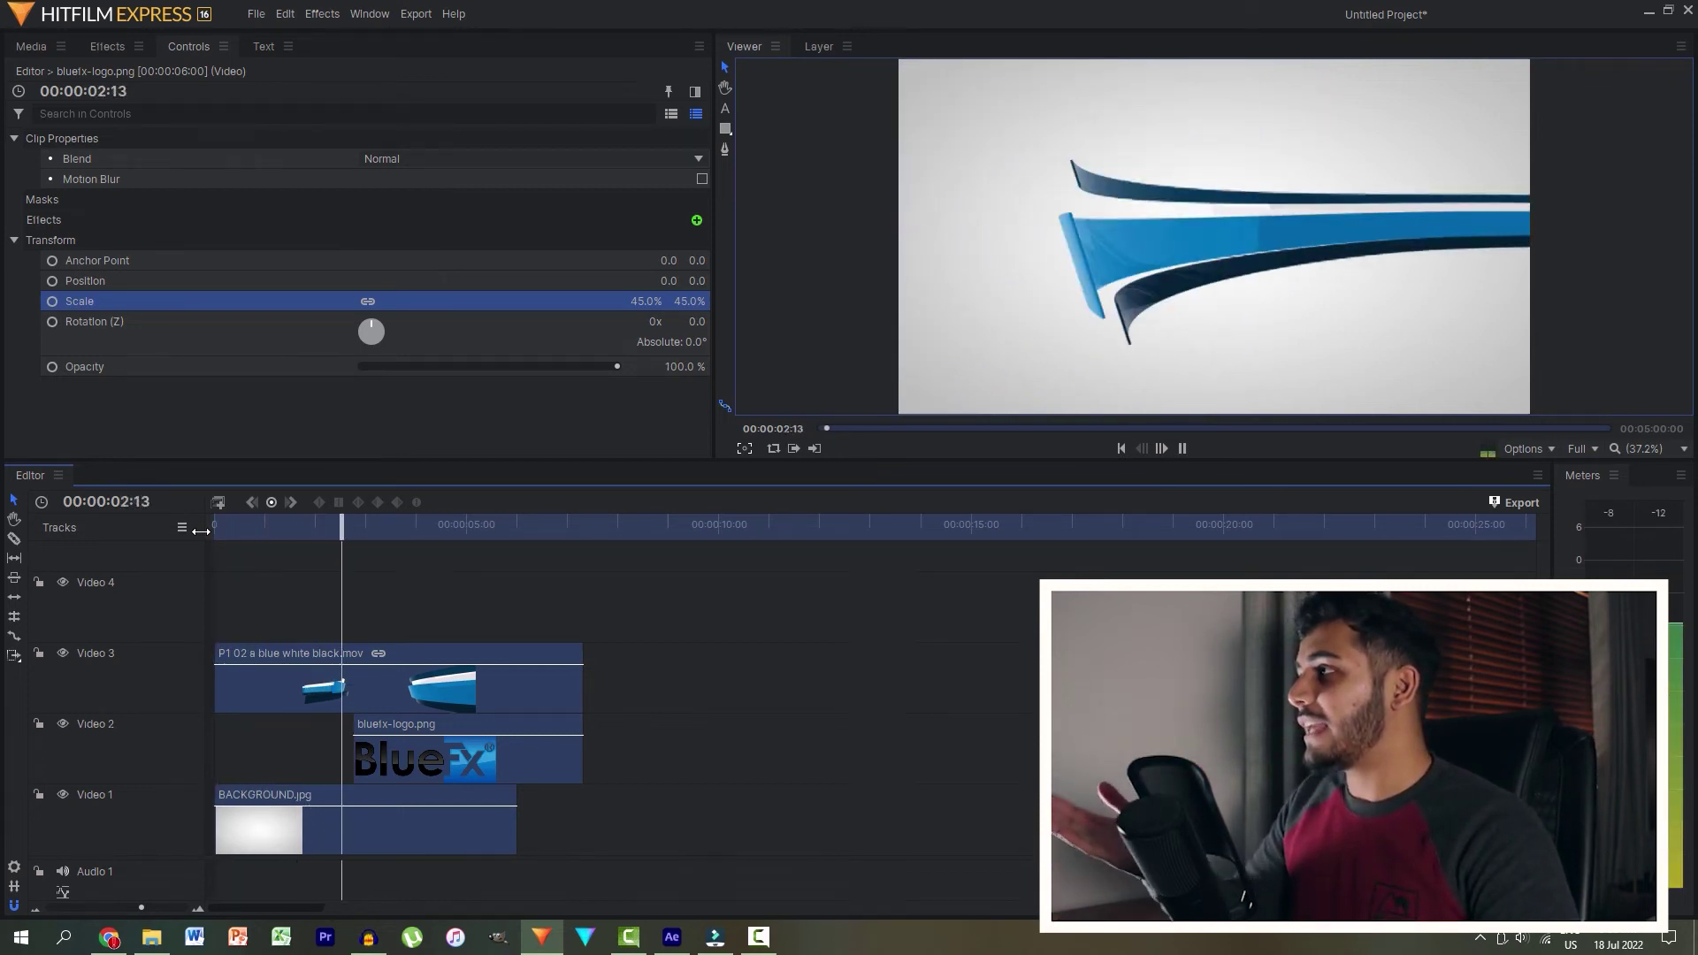
key("space")
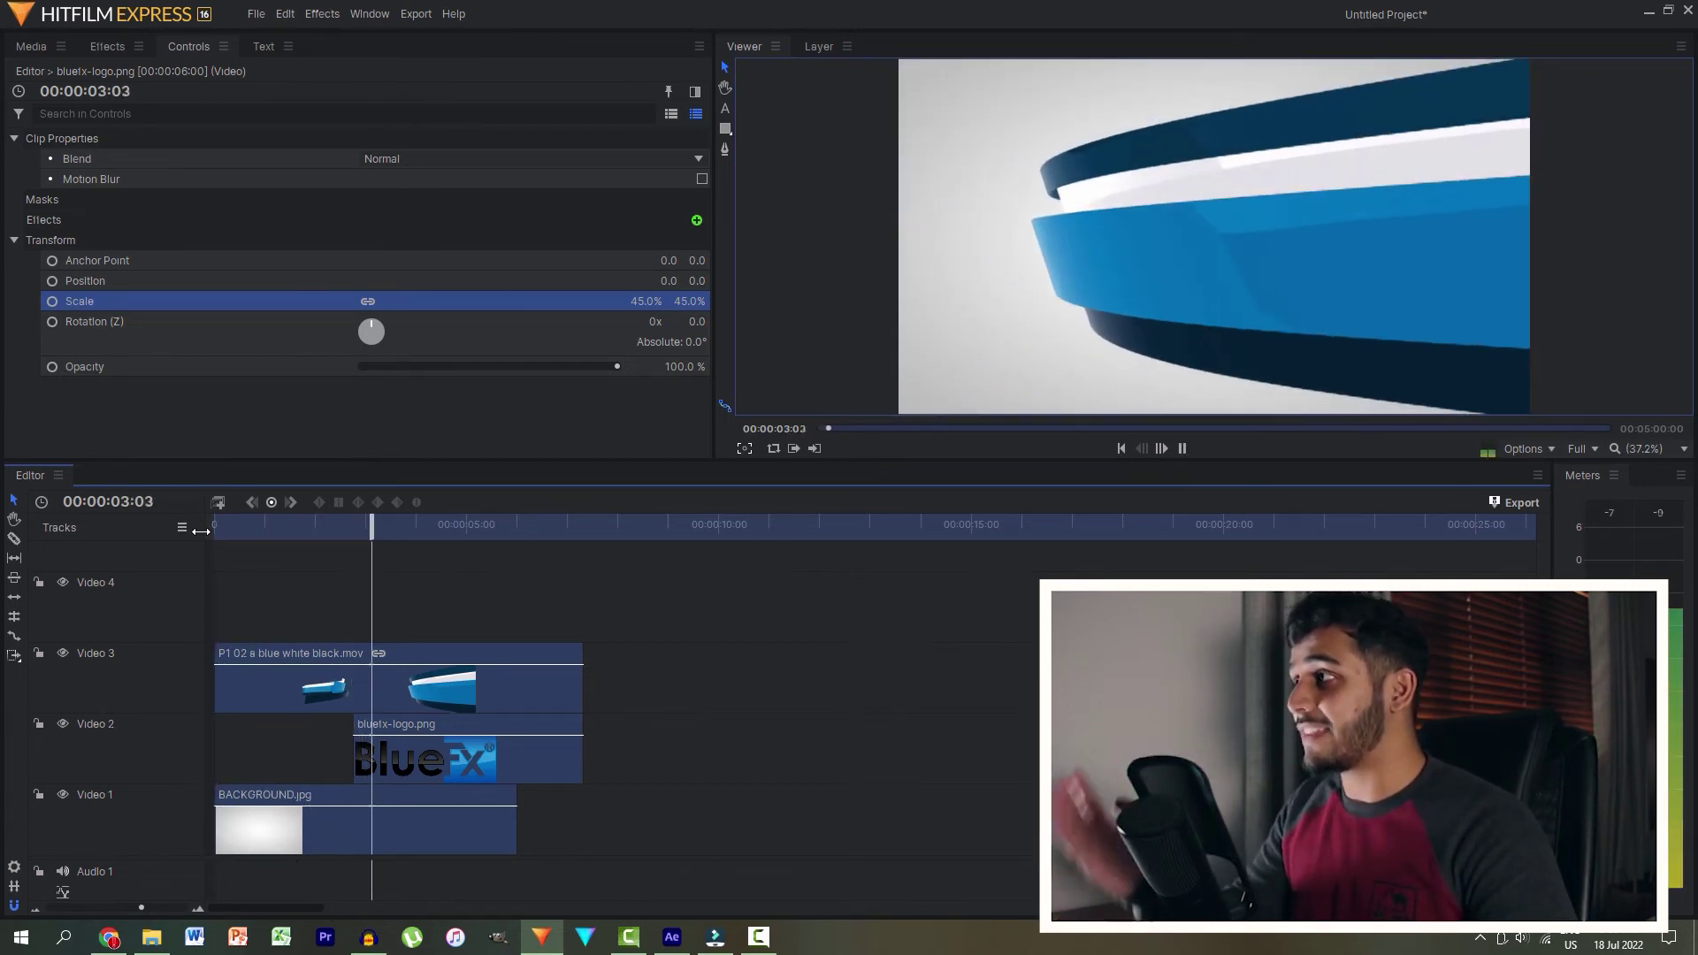
key("space")
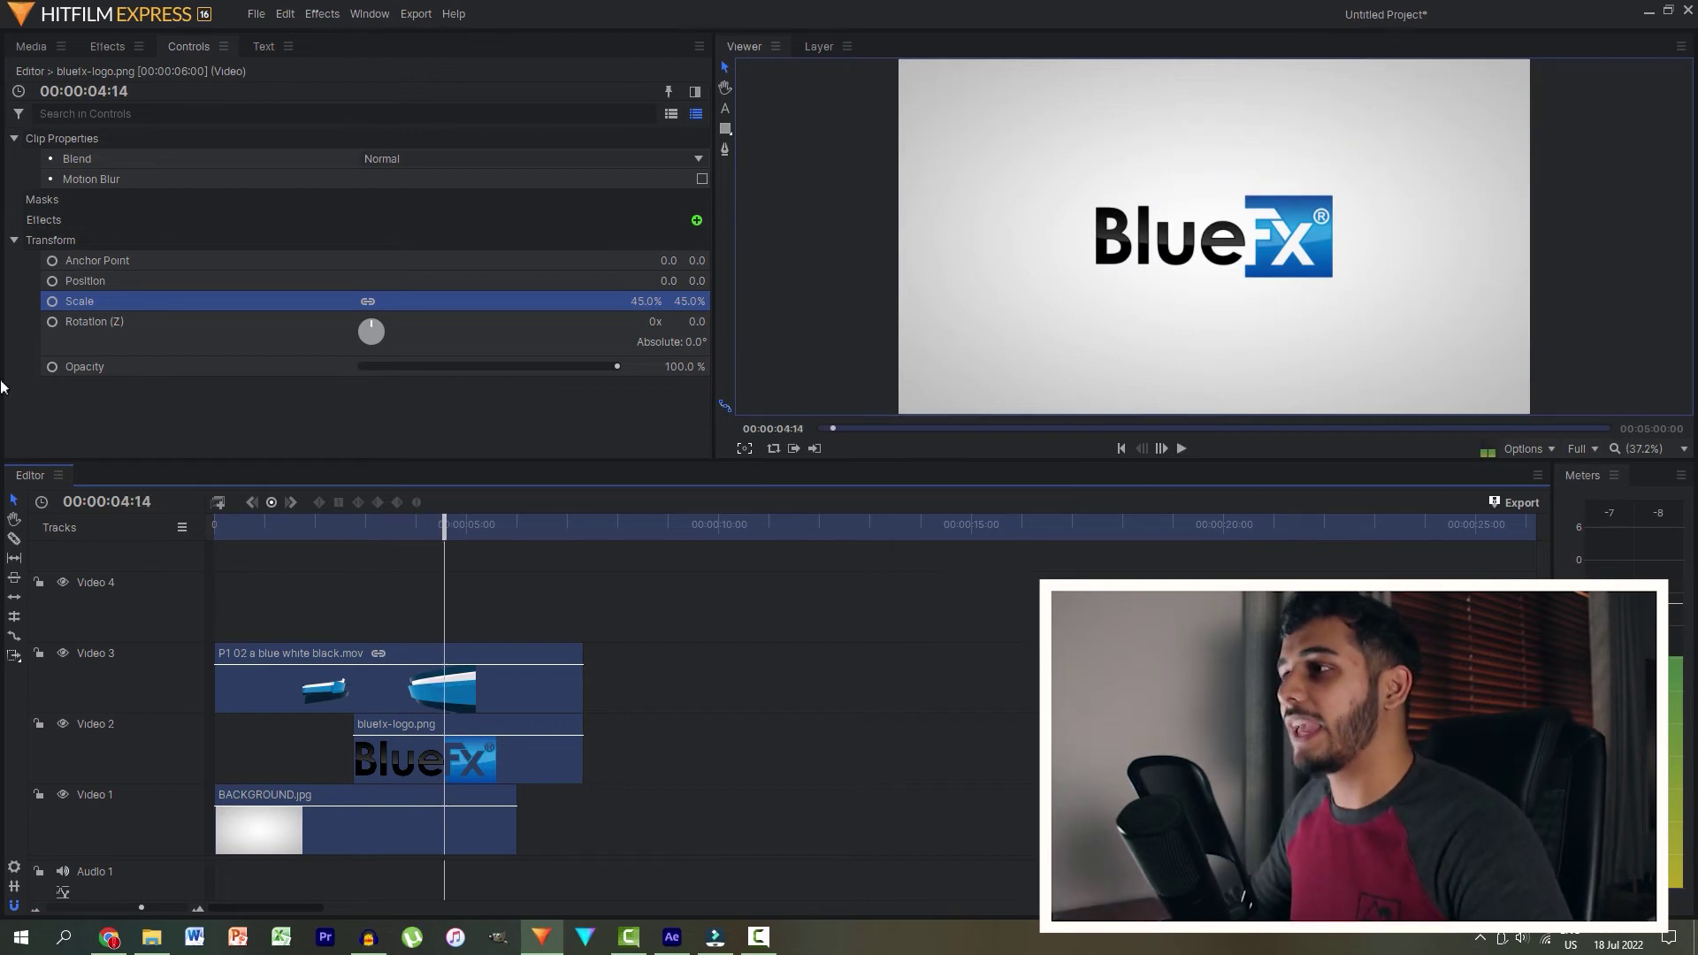
left_click_drag(437, 518, 380, 523)
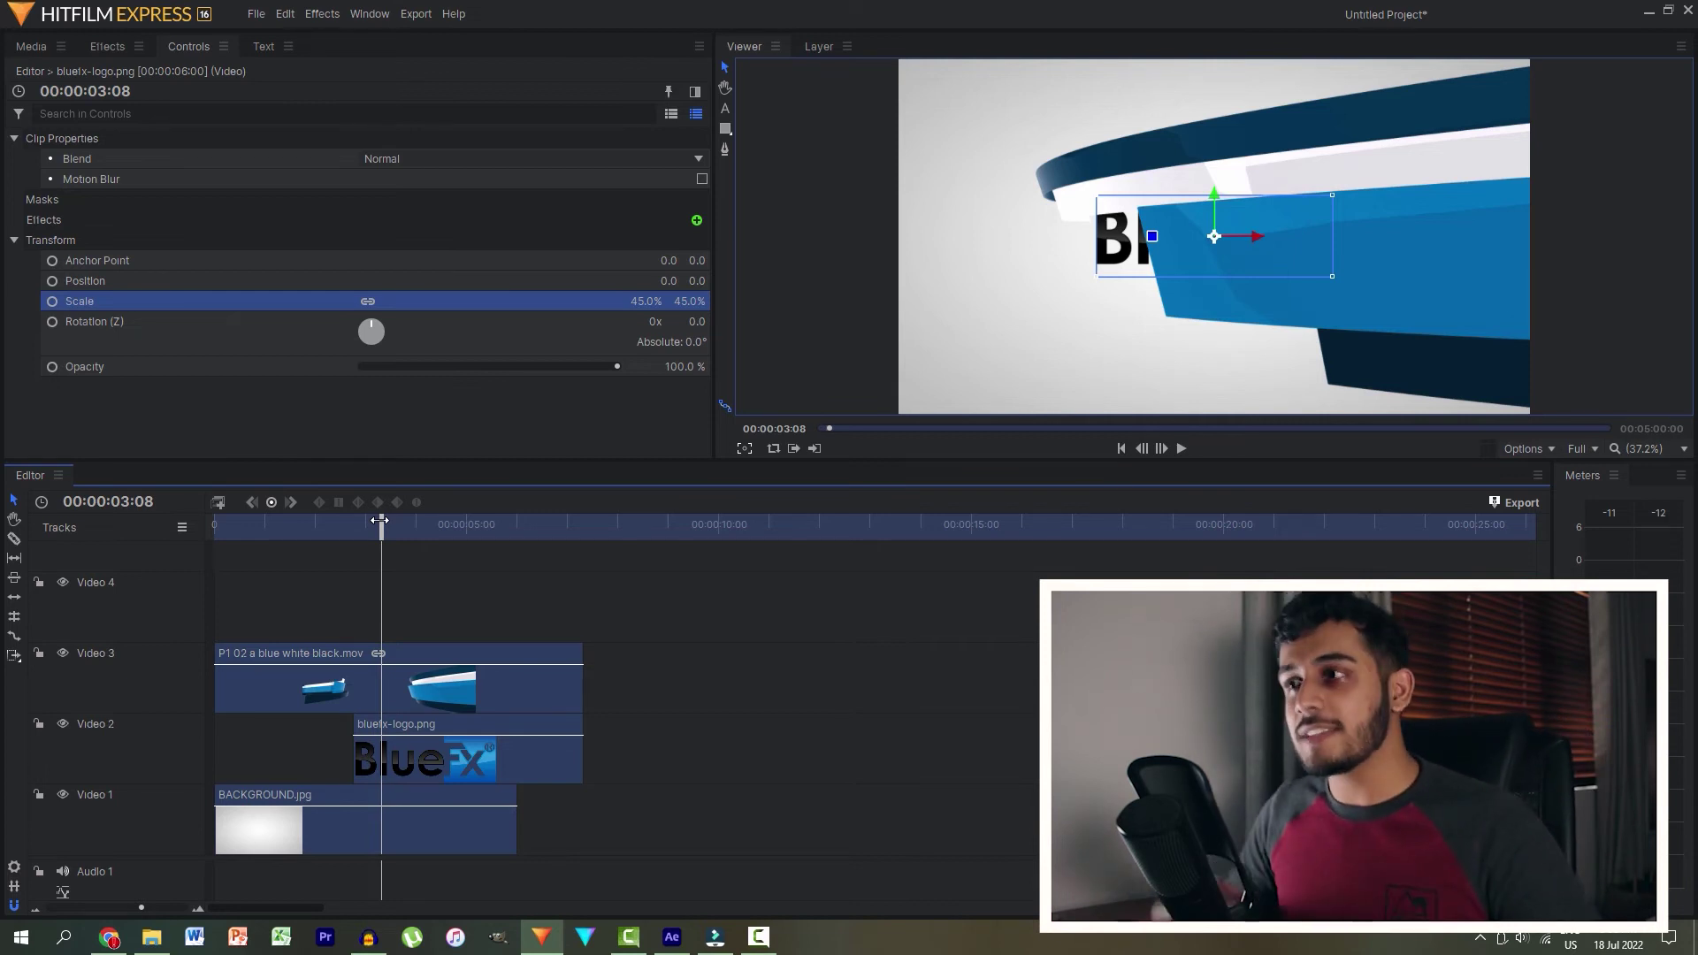
key("space")
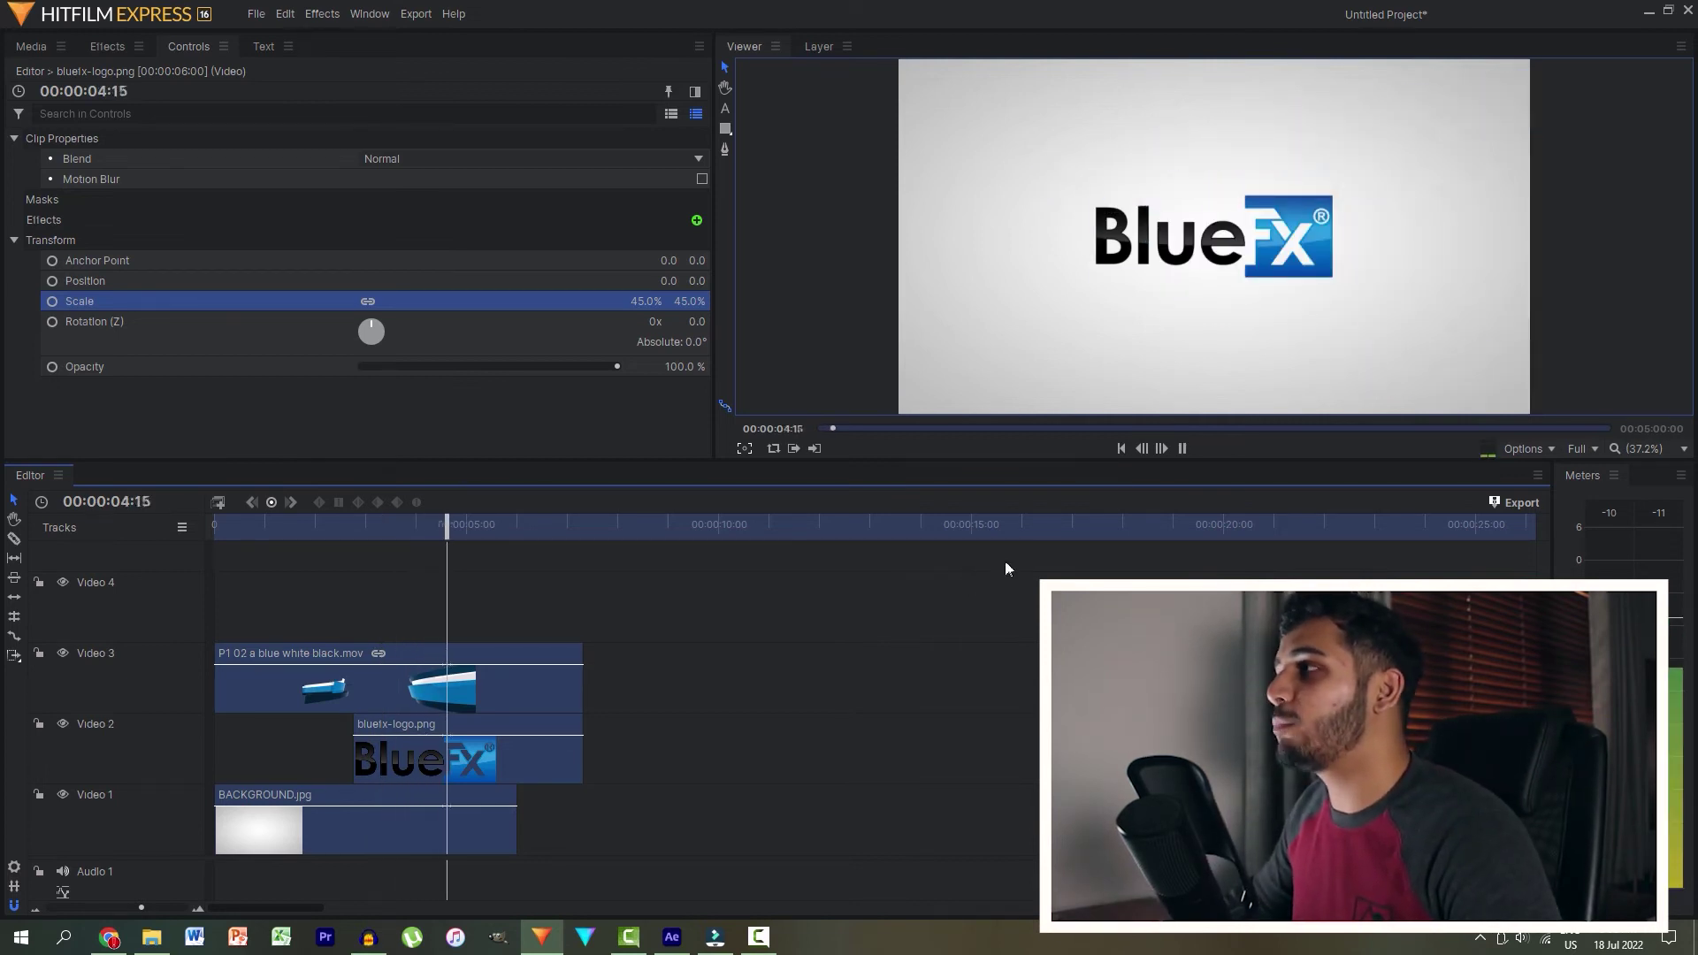
left_click(24, 45)
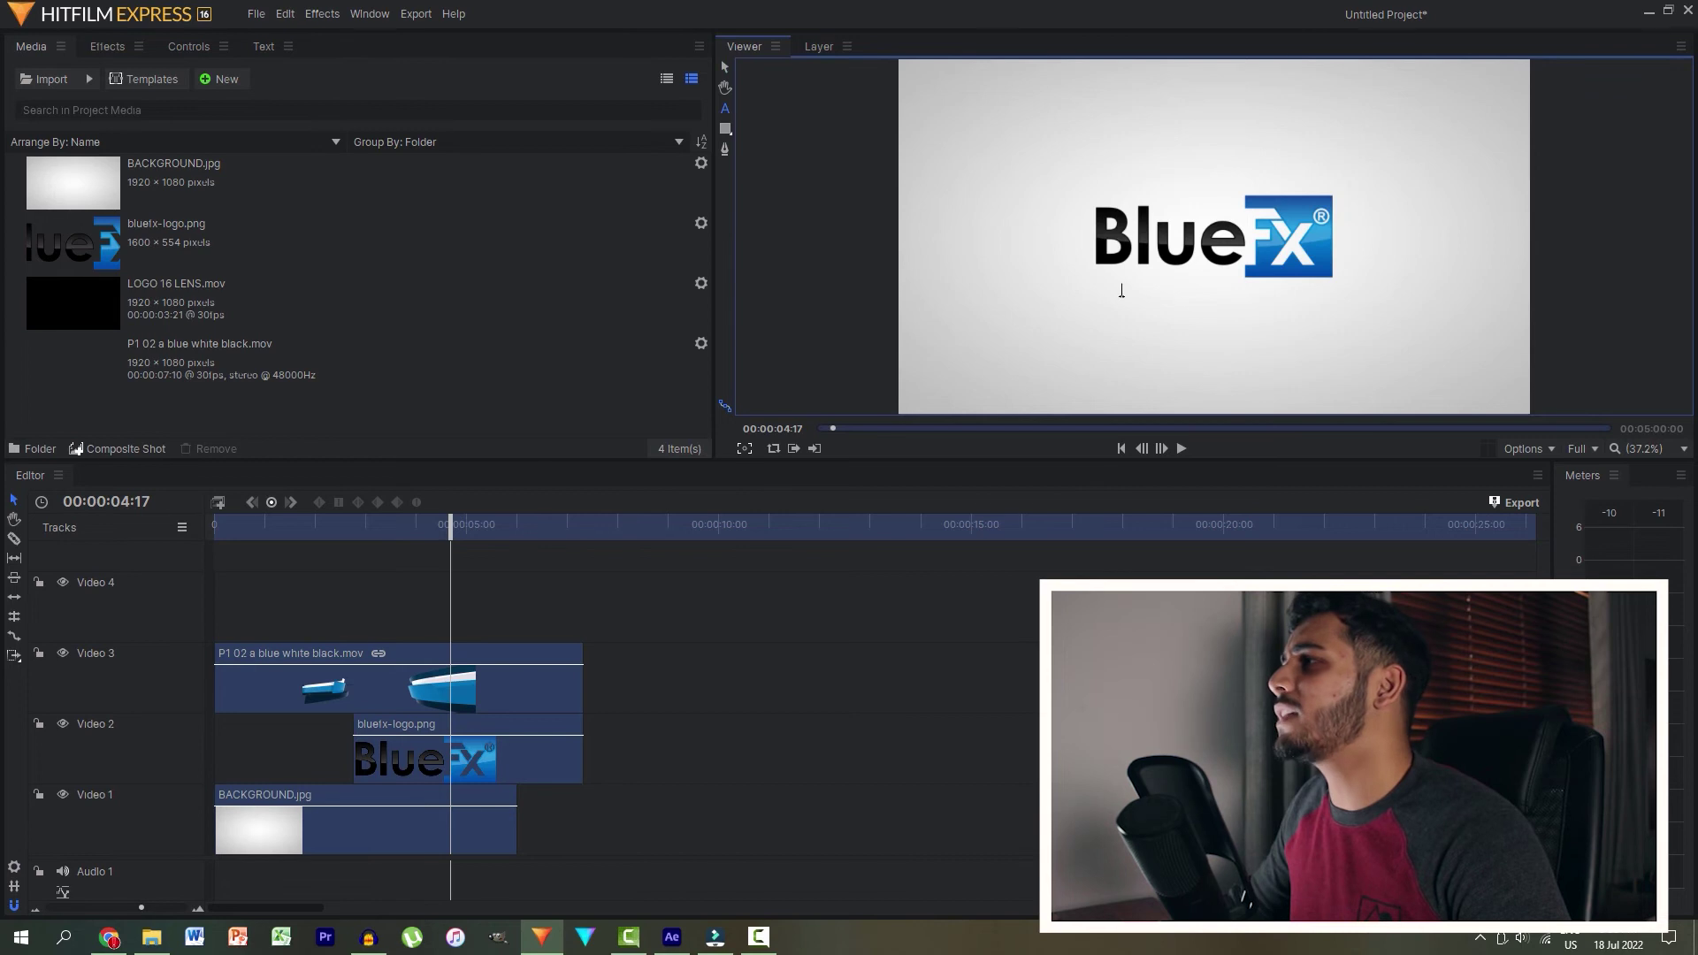
Step: Draw a text box under the logo and enter the capitalised caption
left_click_drag(1312, 312, 1314, 314)
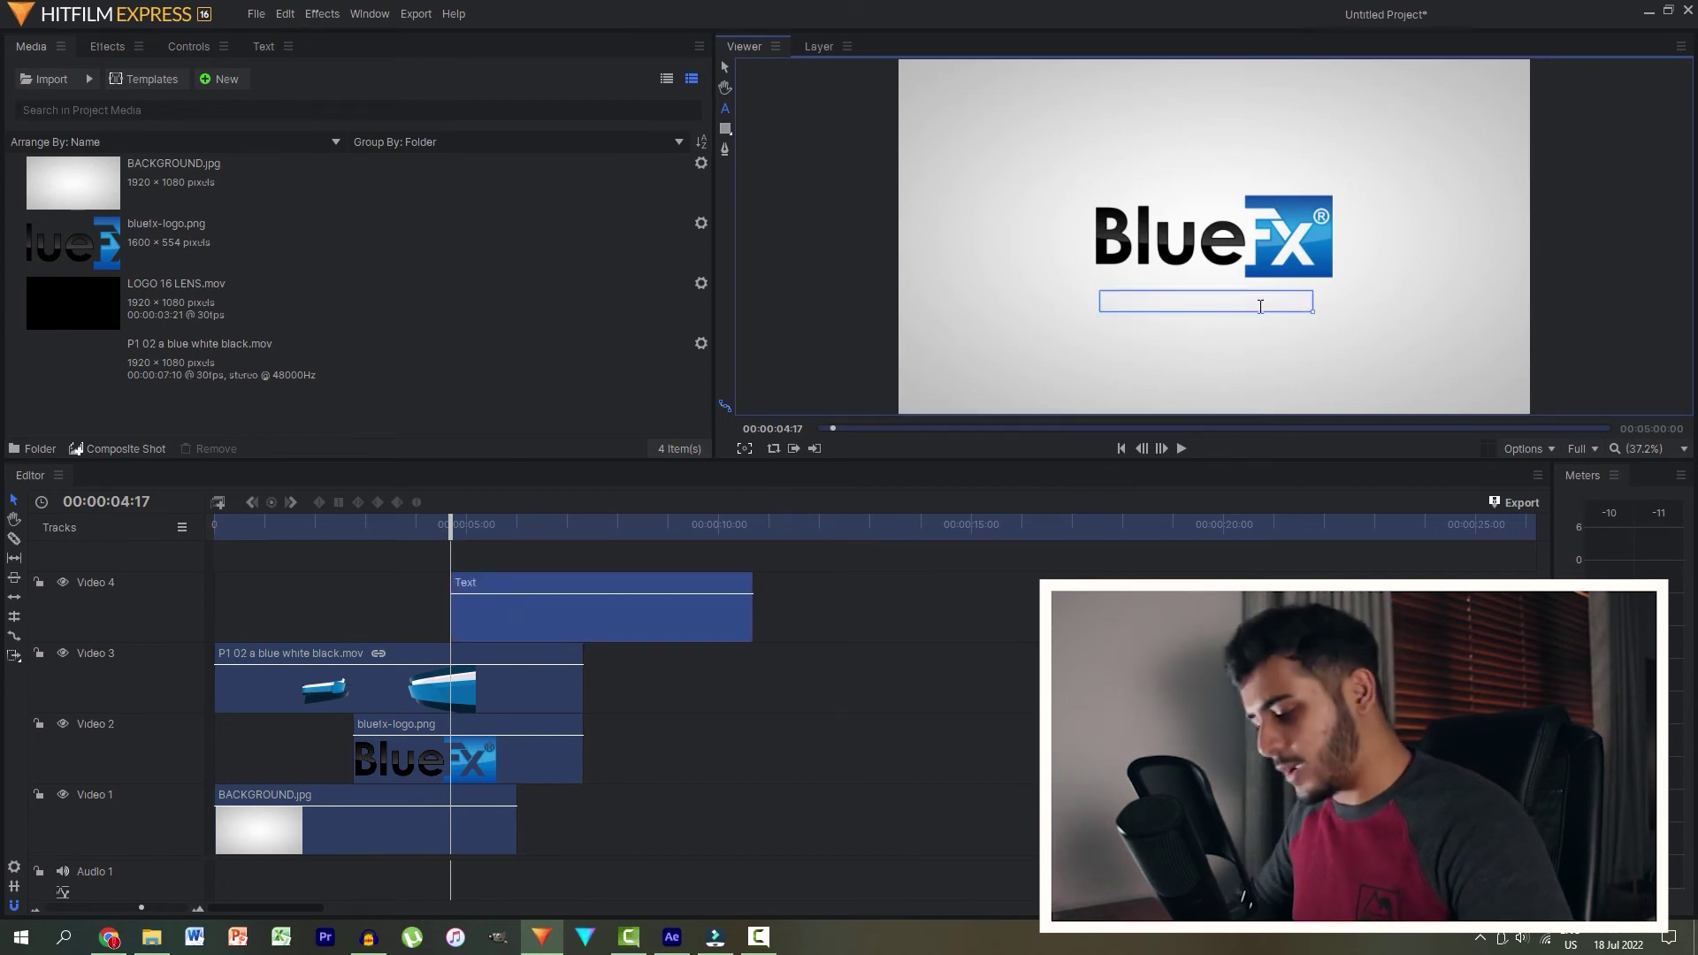
key("Caps_Lock")
type("MOTION GRAPHICS")
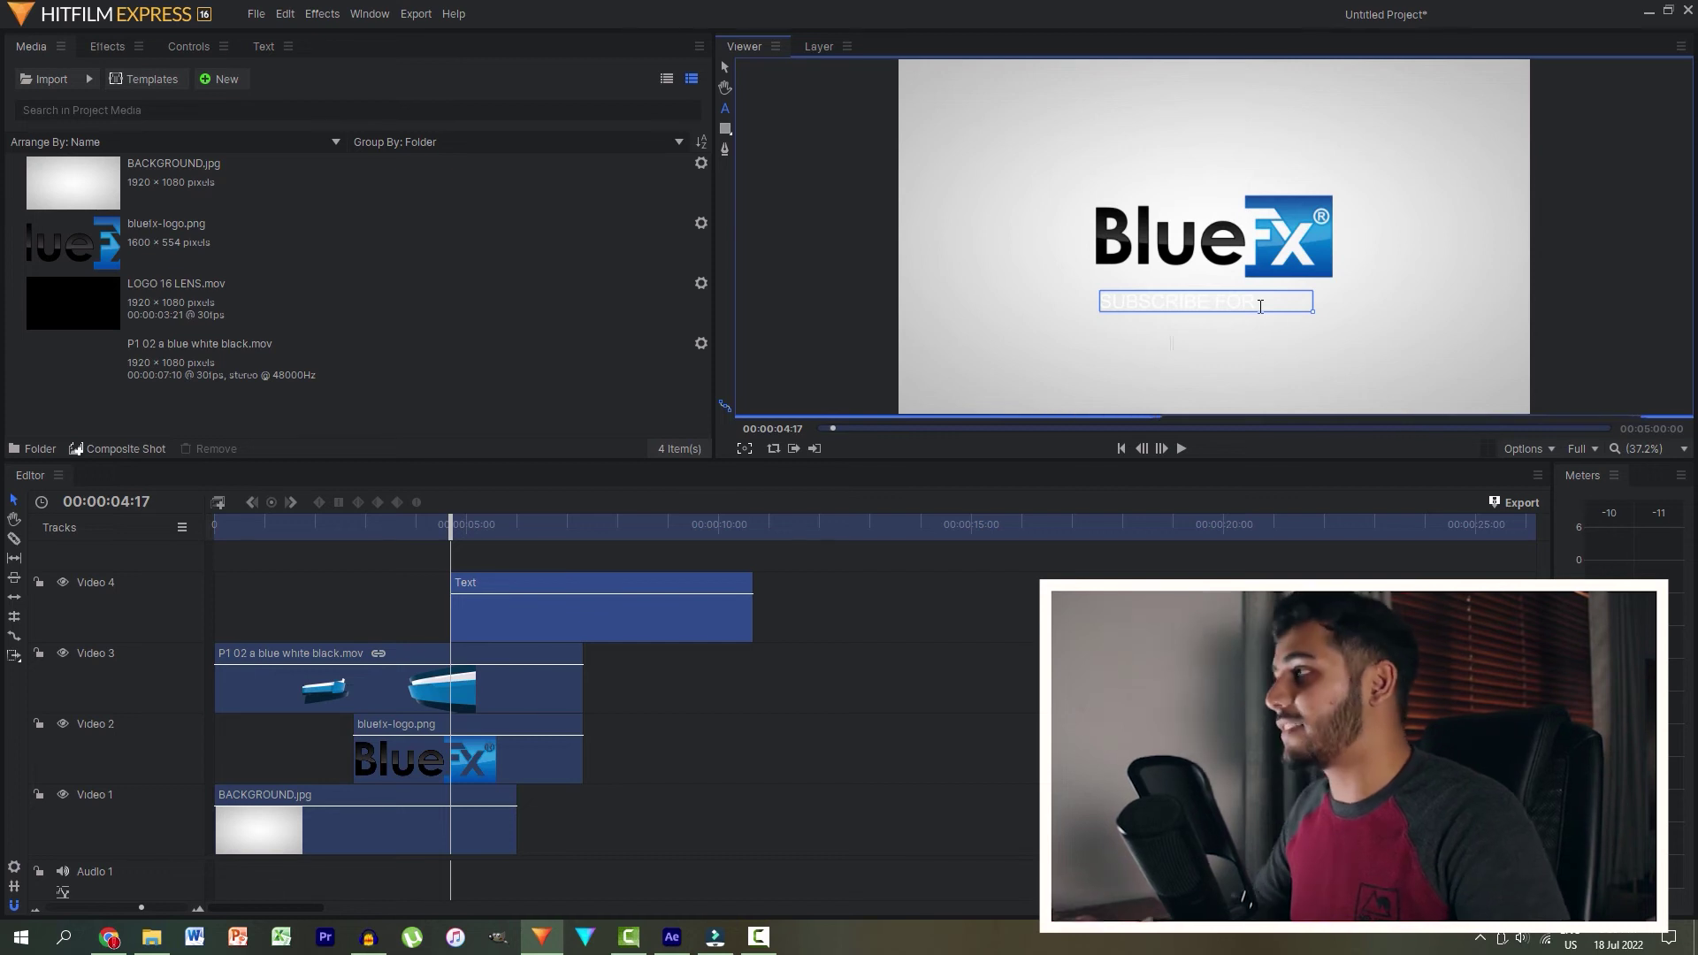
key("ctrl+a")
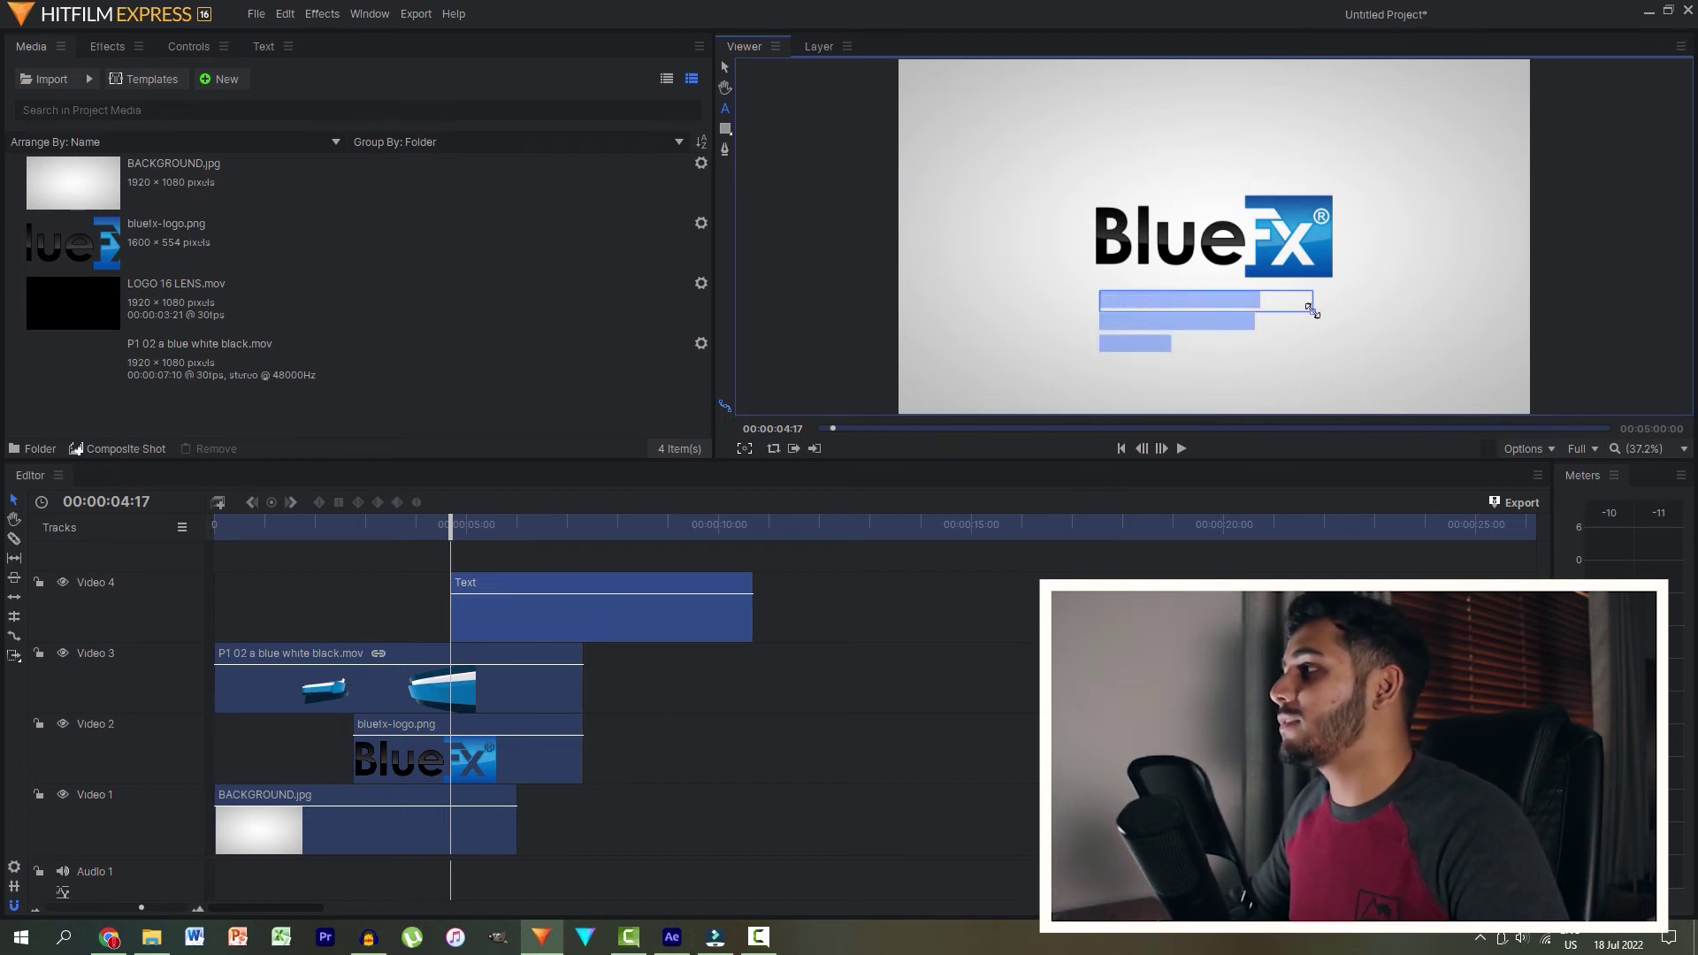
Step: Make the caption text blue, then play it appearing under the logo
left_click(263, 45)
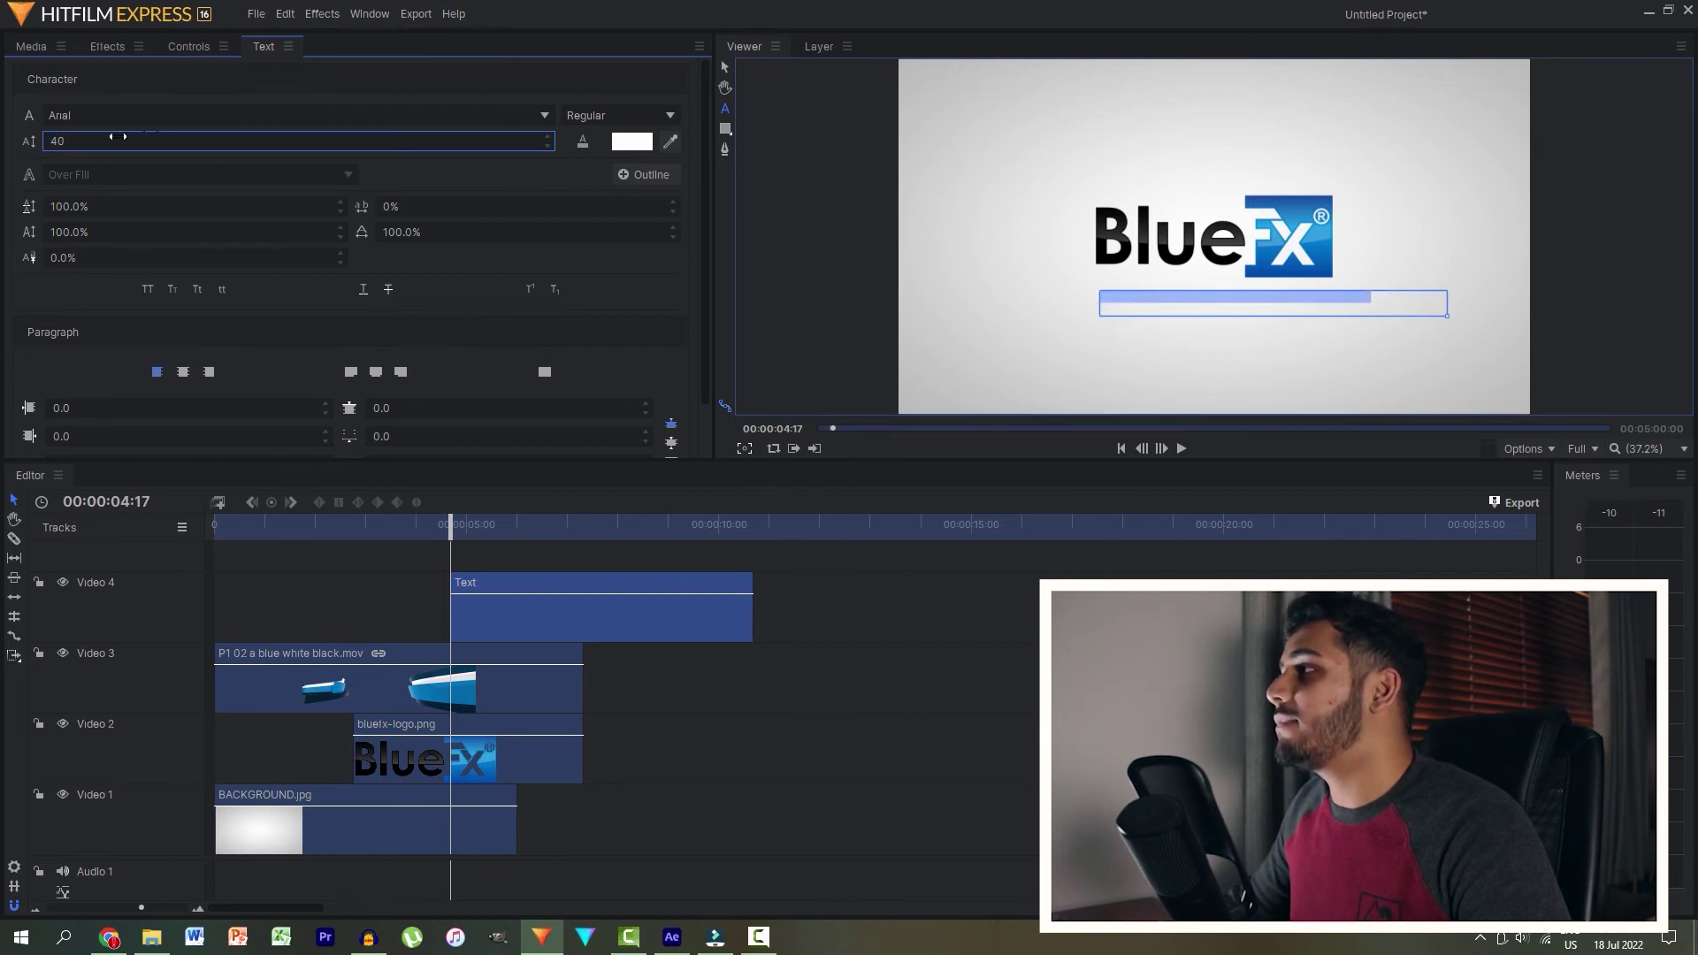
left_click(624, 140)
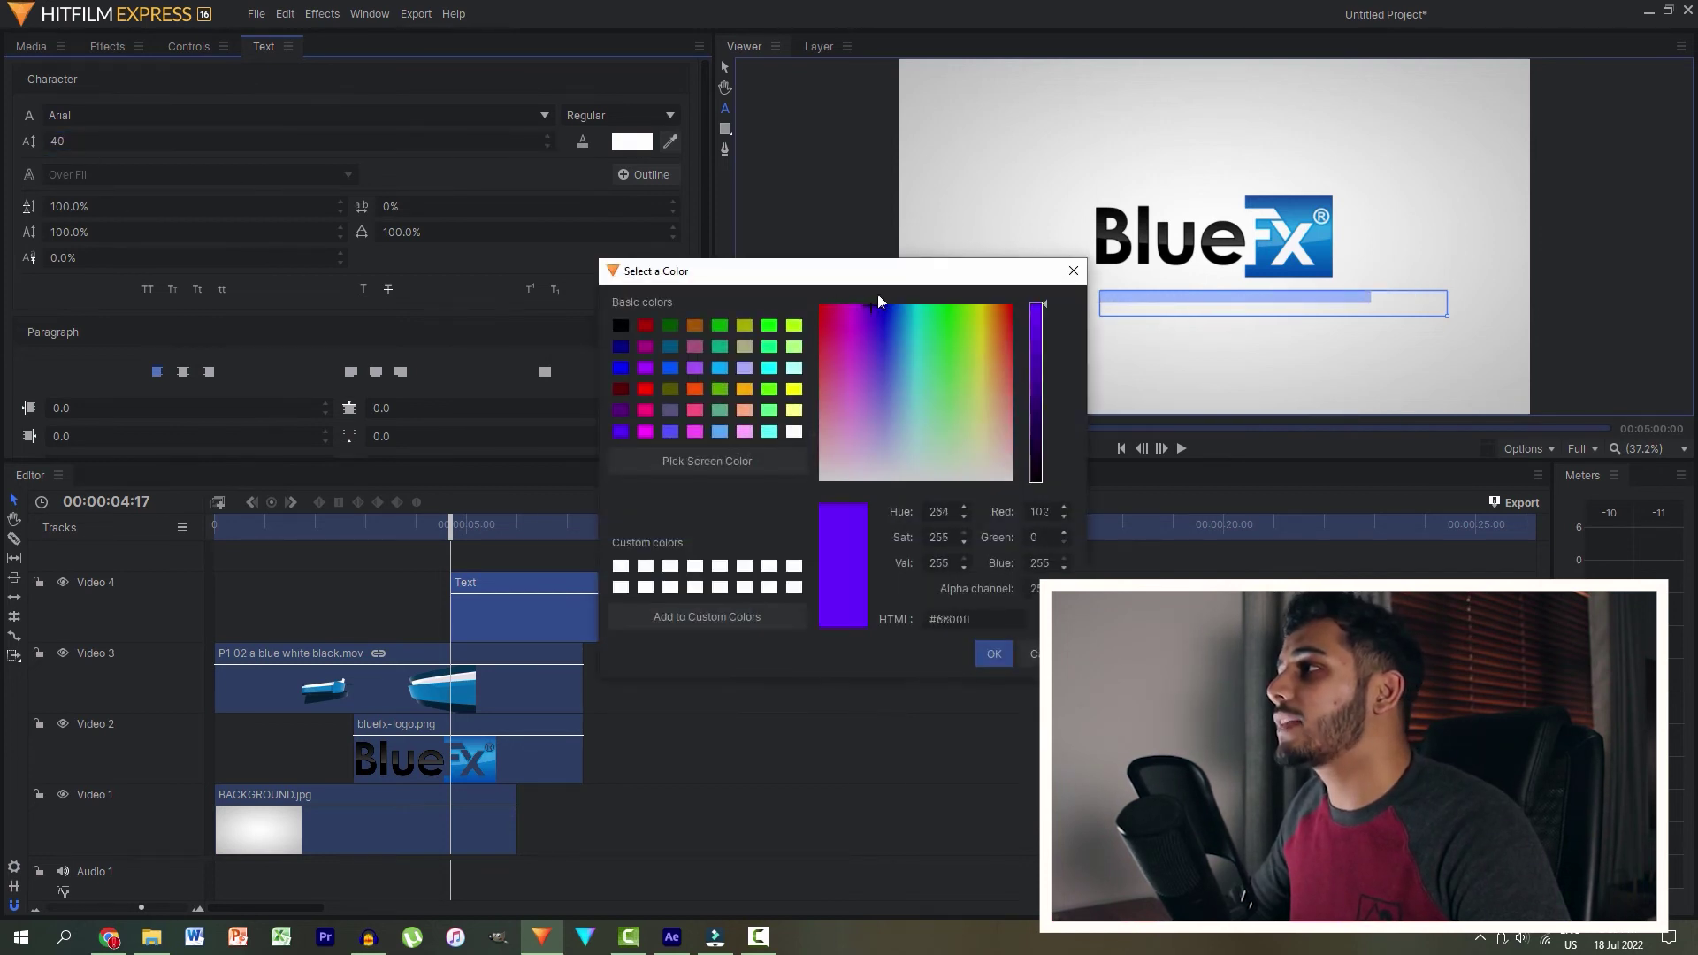
left_click(993, 651)
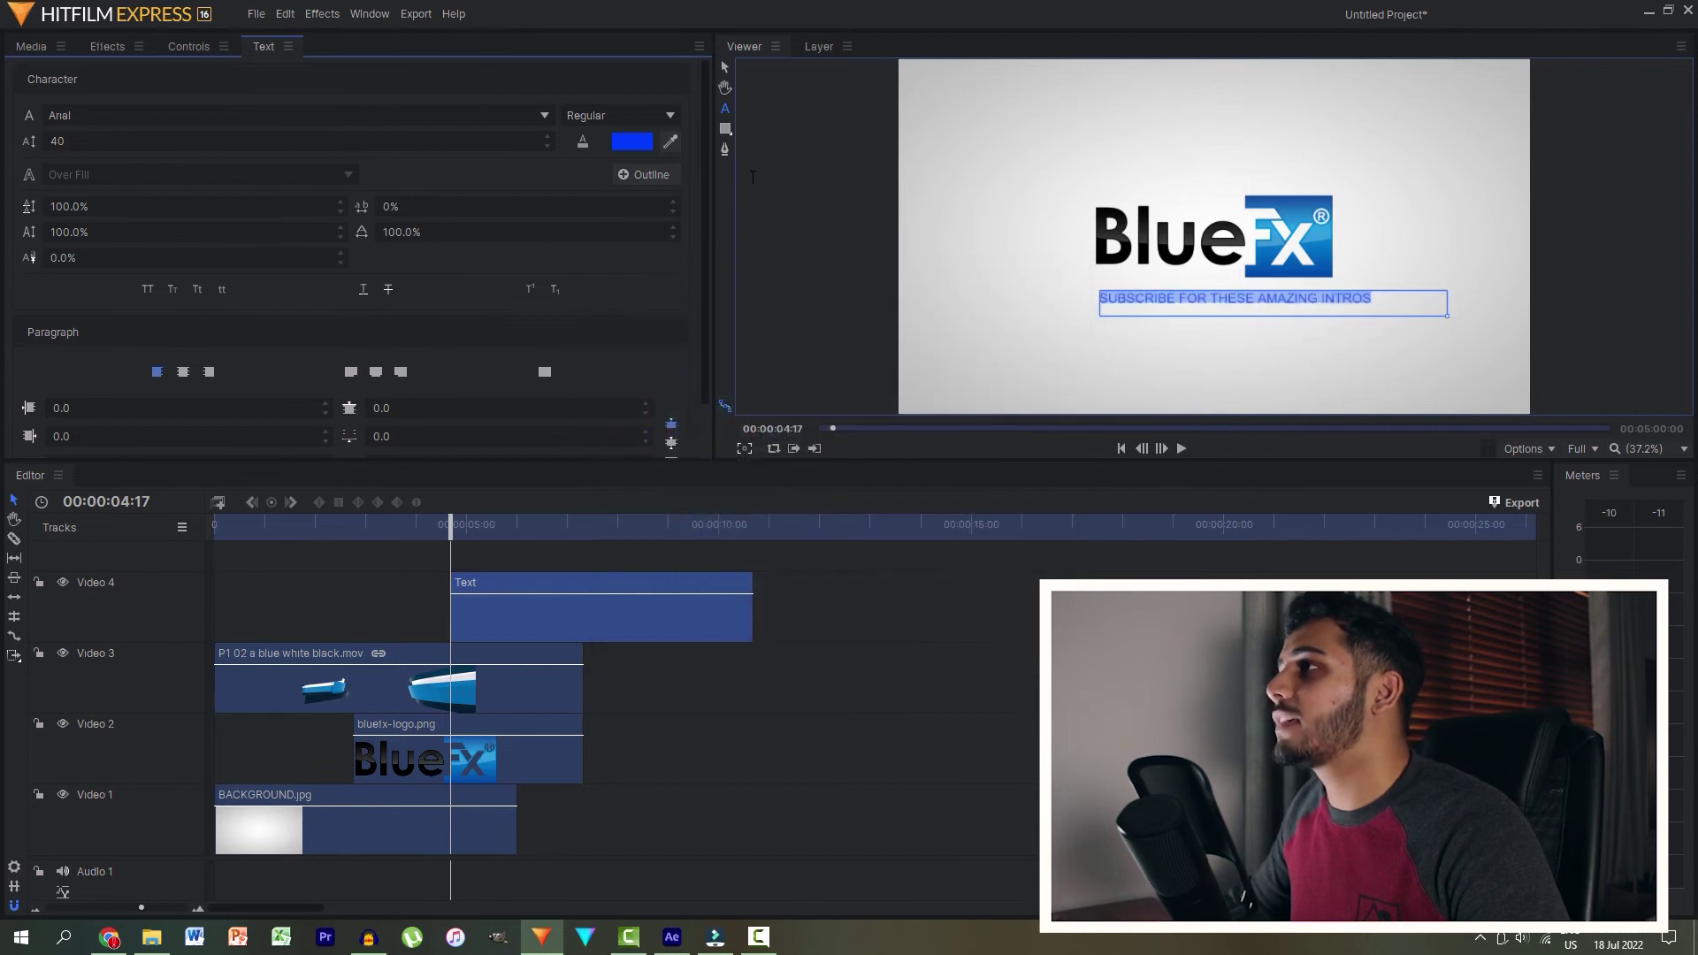
left_click(725, 67)
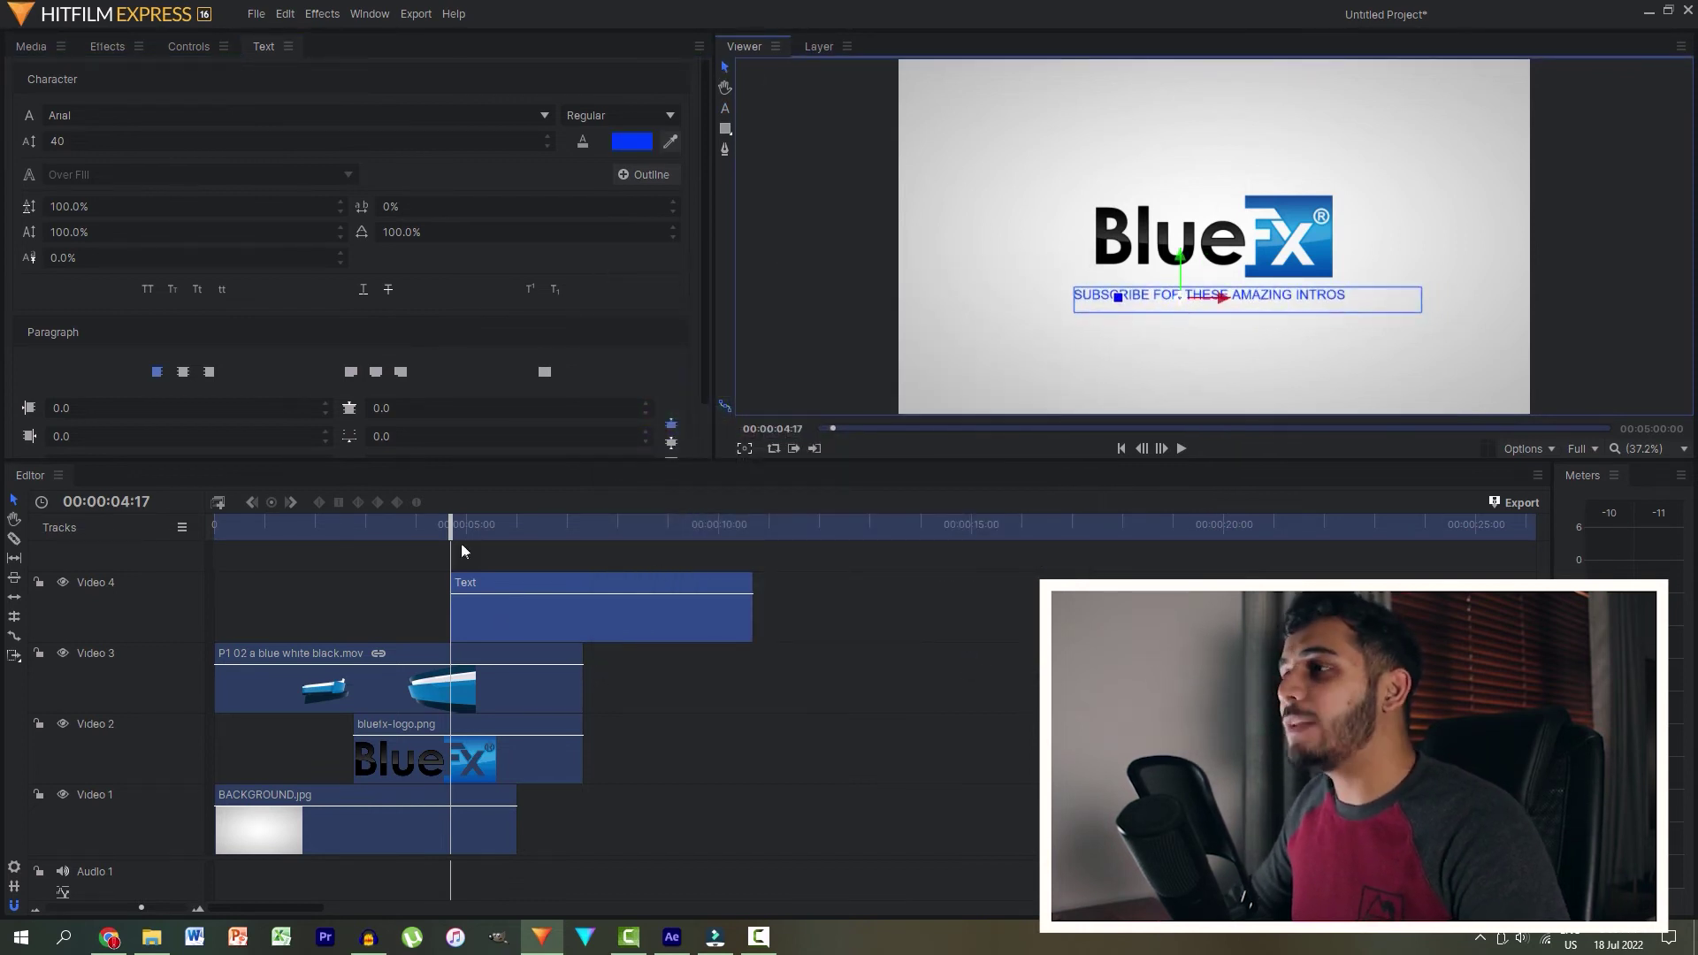
left_click(421, 527)
key("space")
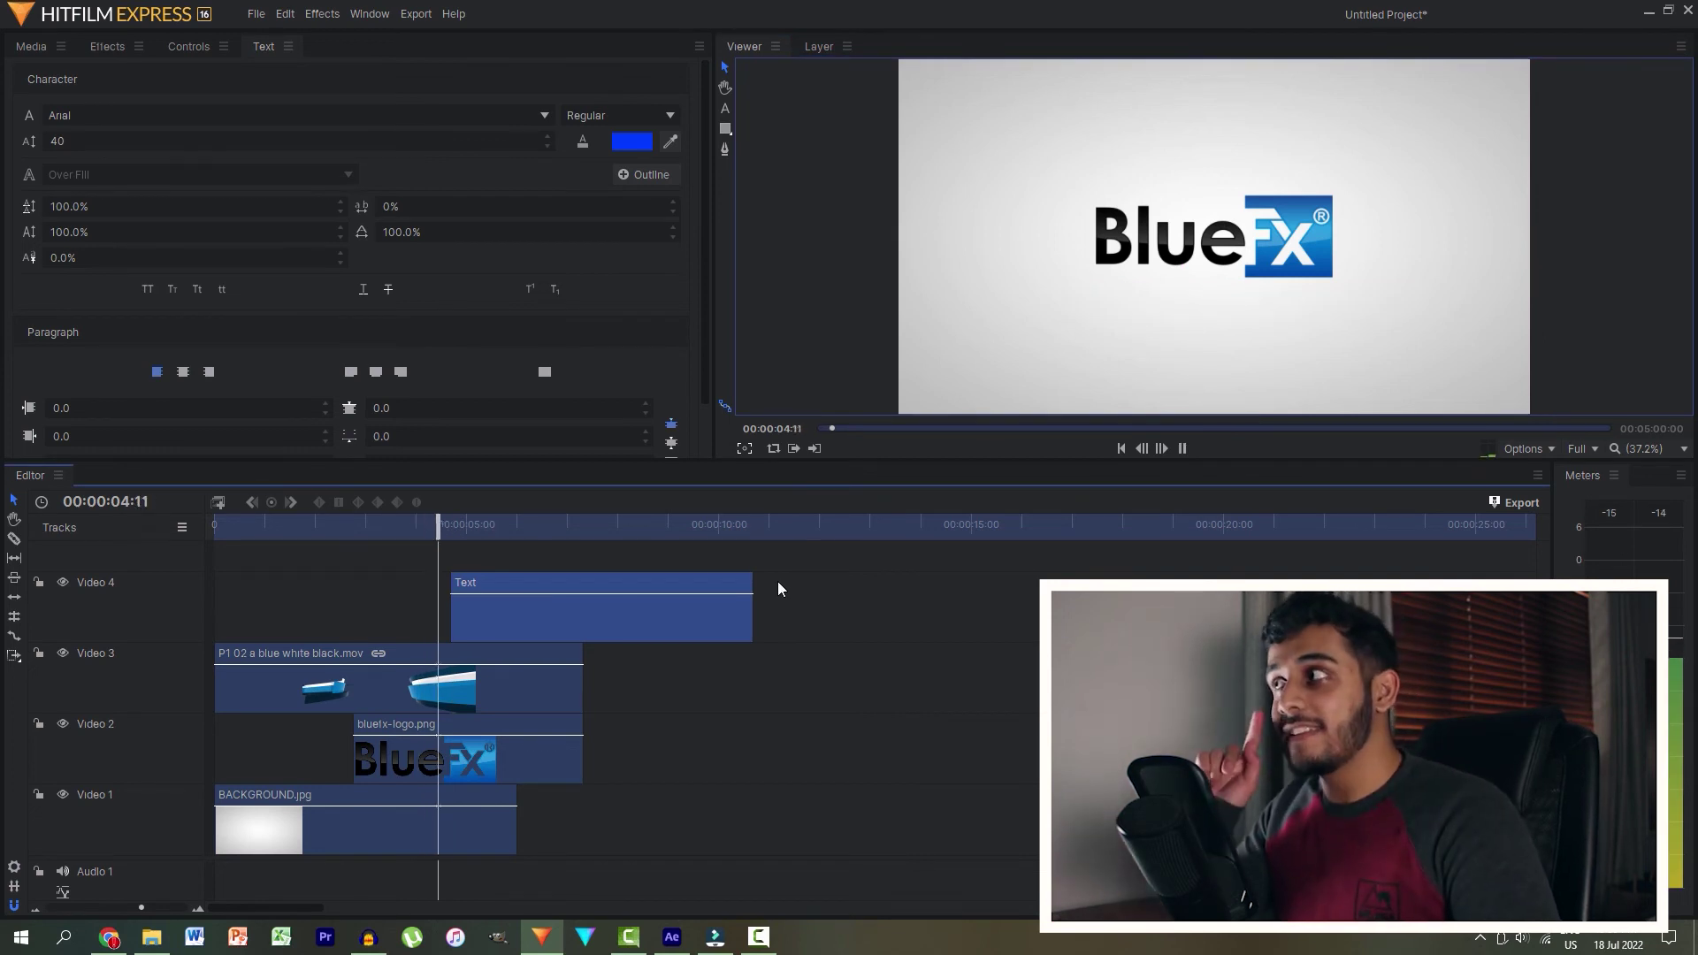
Step: Set the LOGO 16 LENS flare layer's blend mode to Screen and scrub back to the start
key("space")
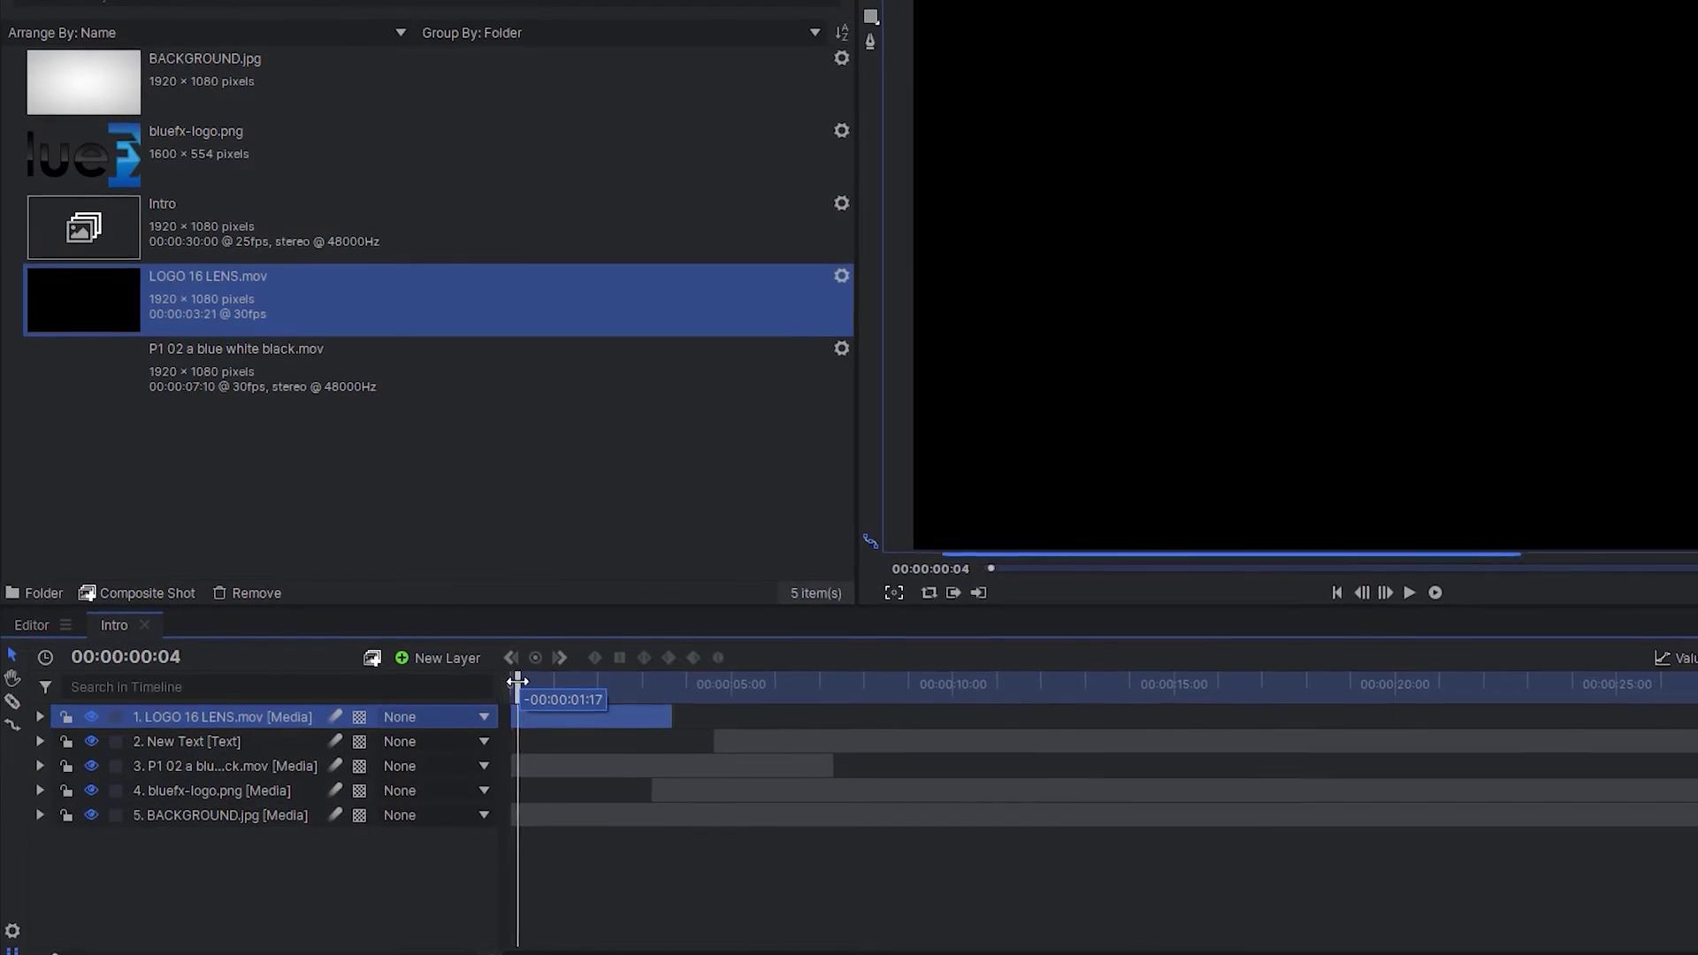
left_click_drag(518, 700, 635, 706)
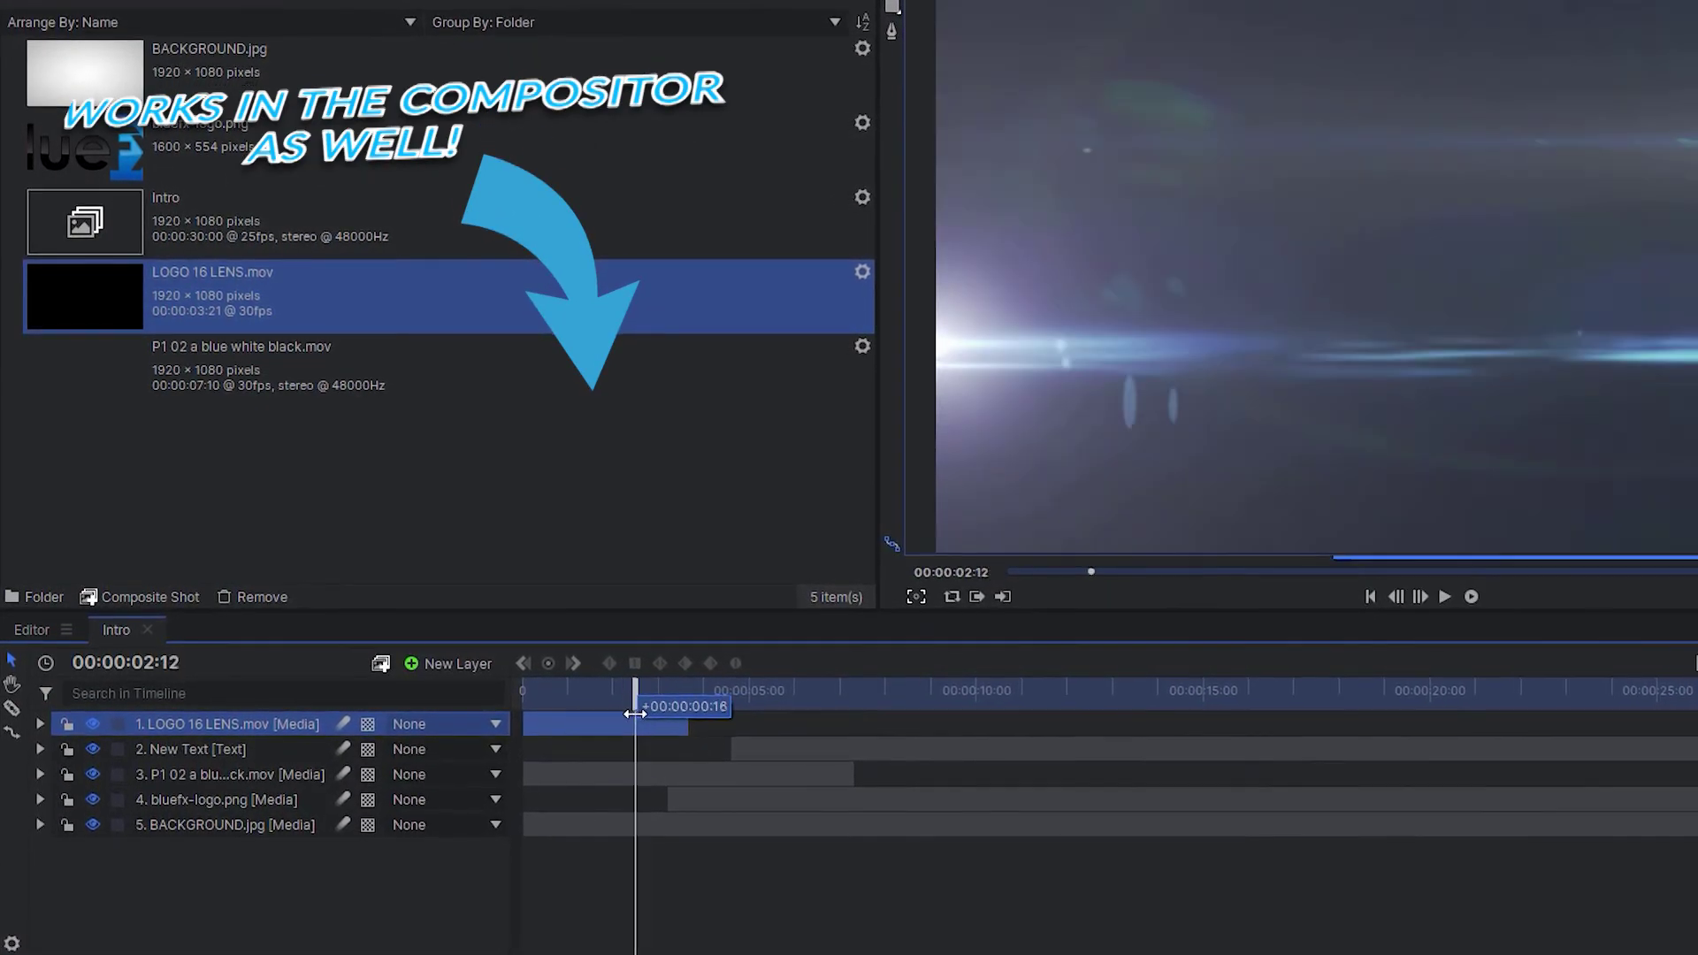
right_click(176, 723)
mouse_move(332, 118)
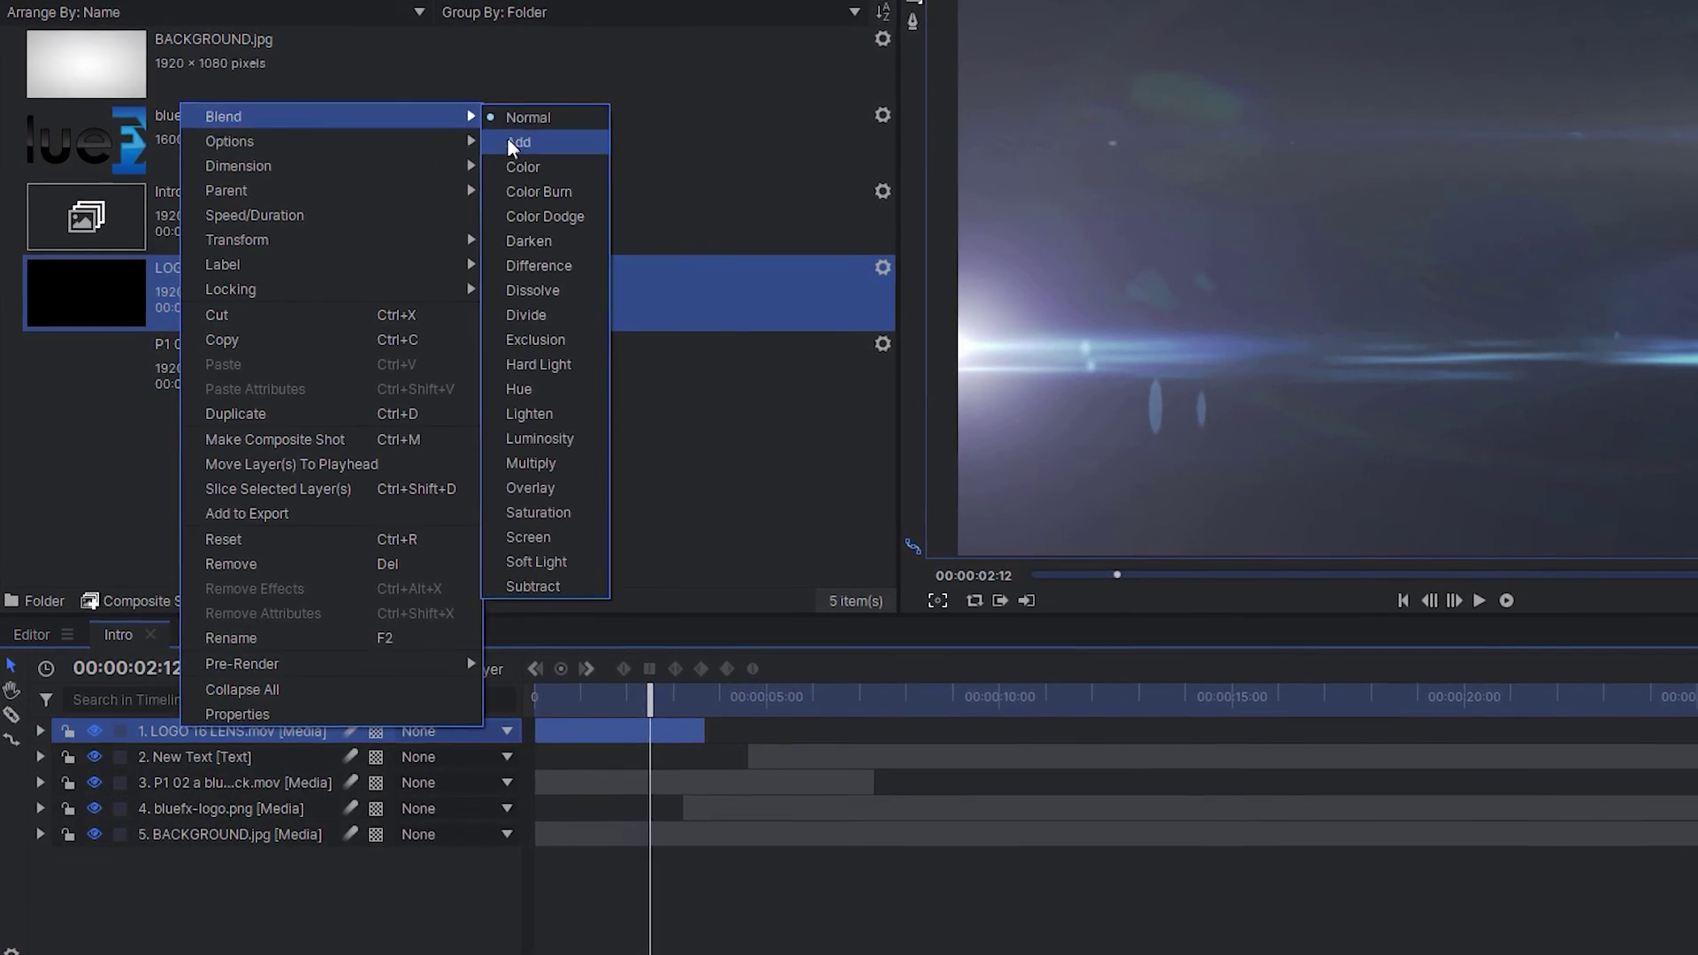
left_click(537, 536)
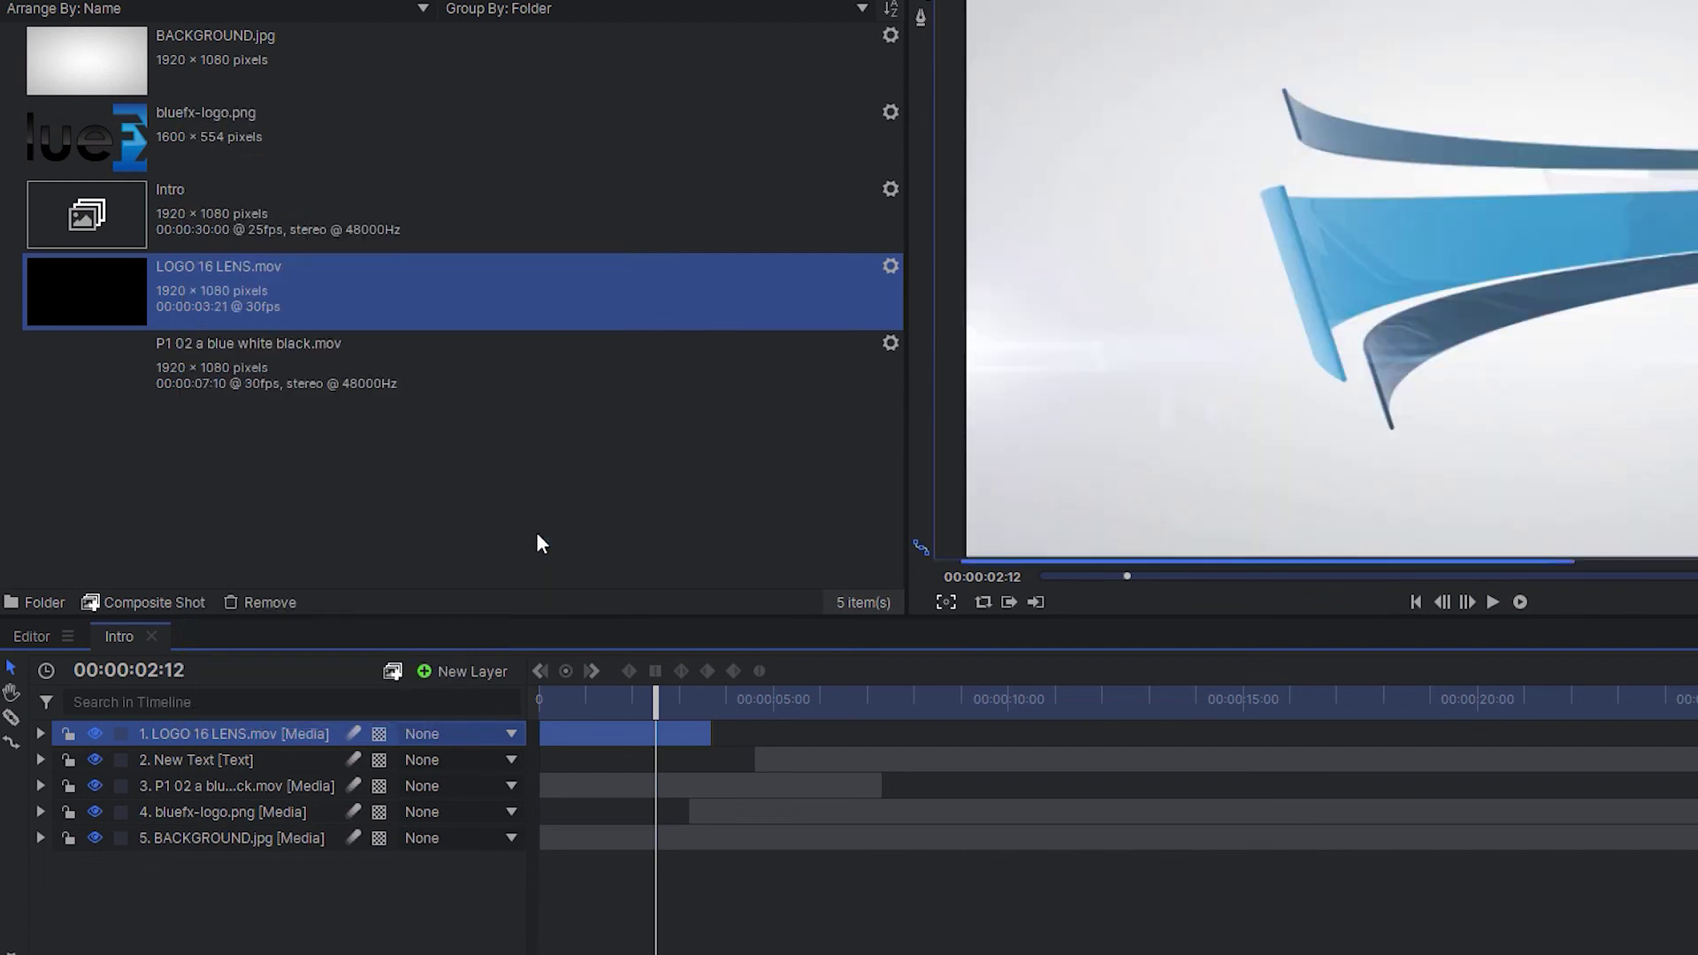
left_click_drag(644, 711, 539, 711)
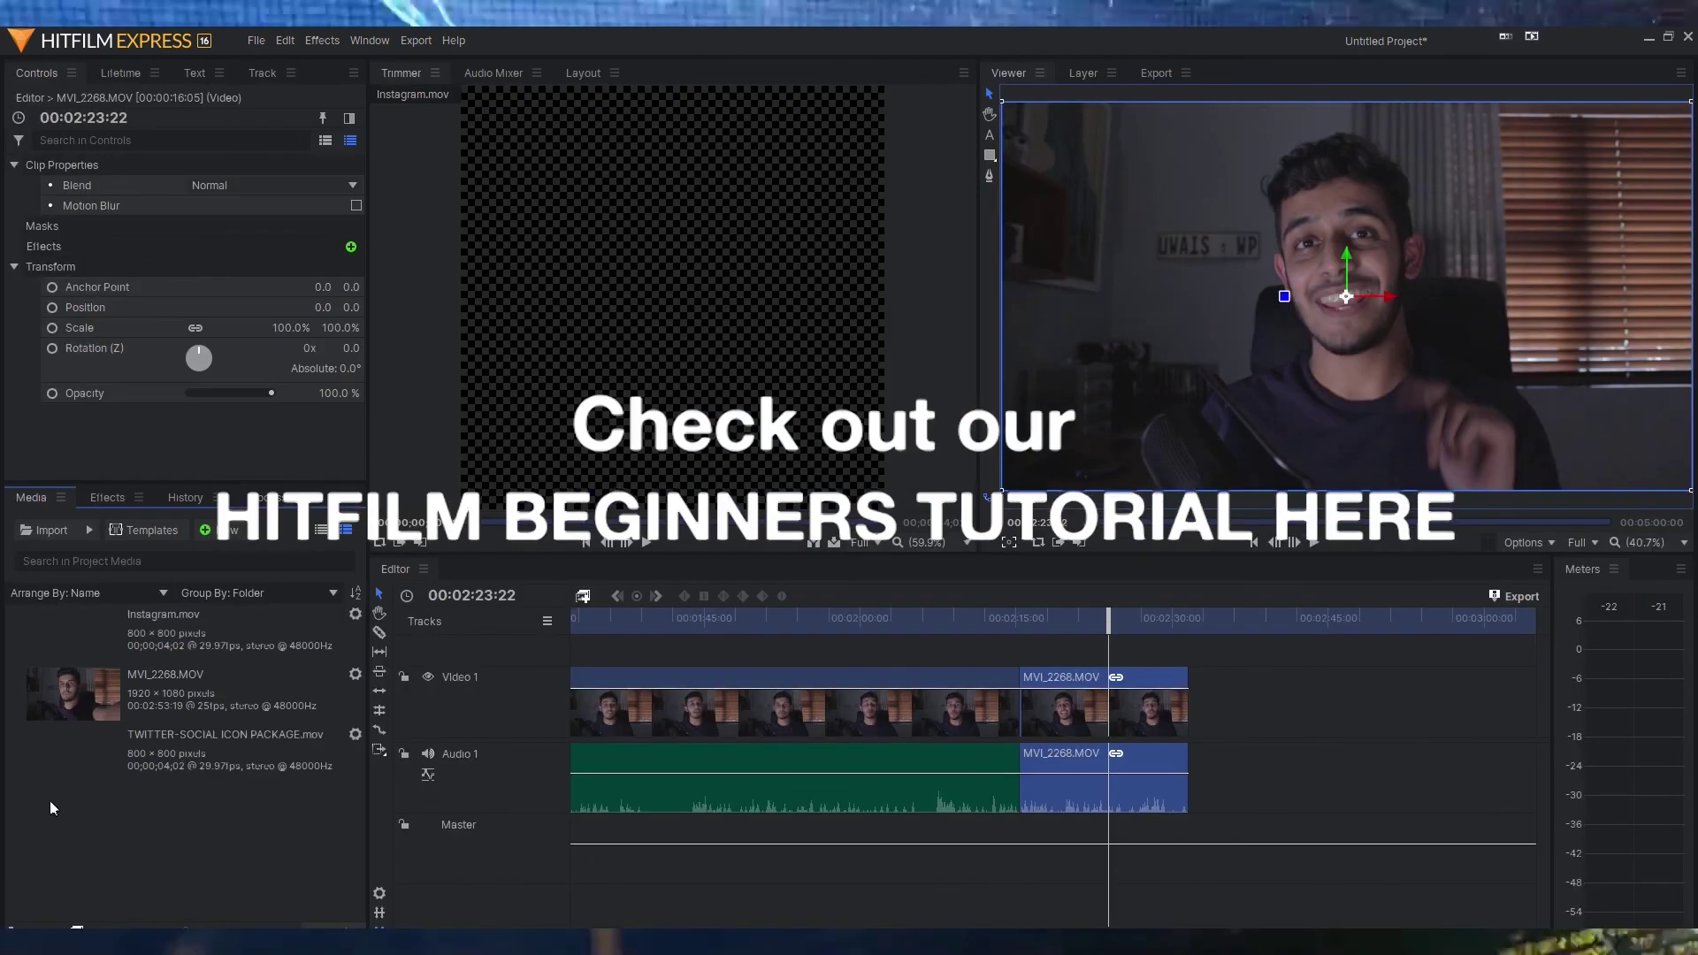
left_click(80, 750)
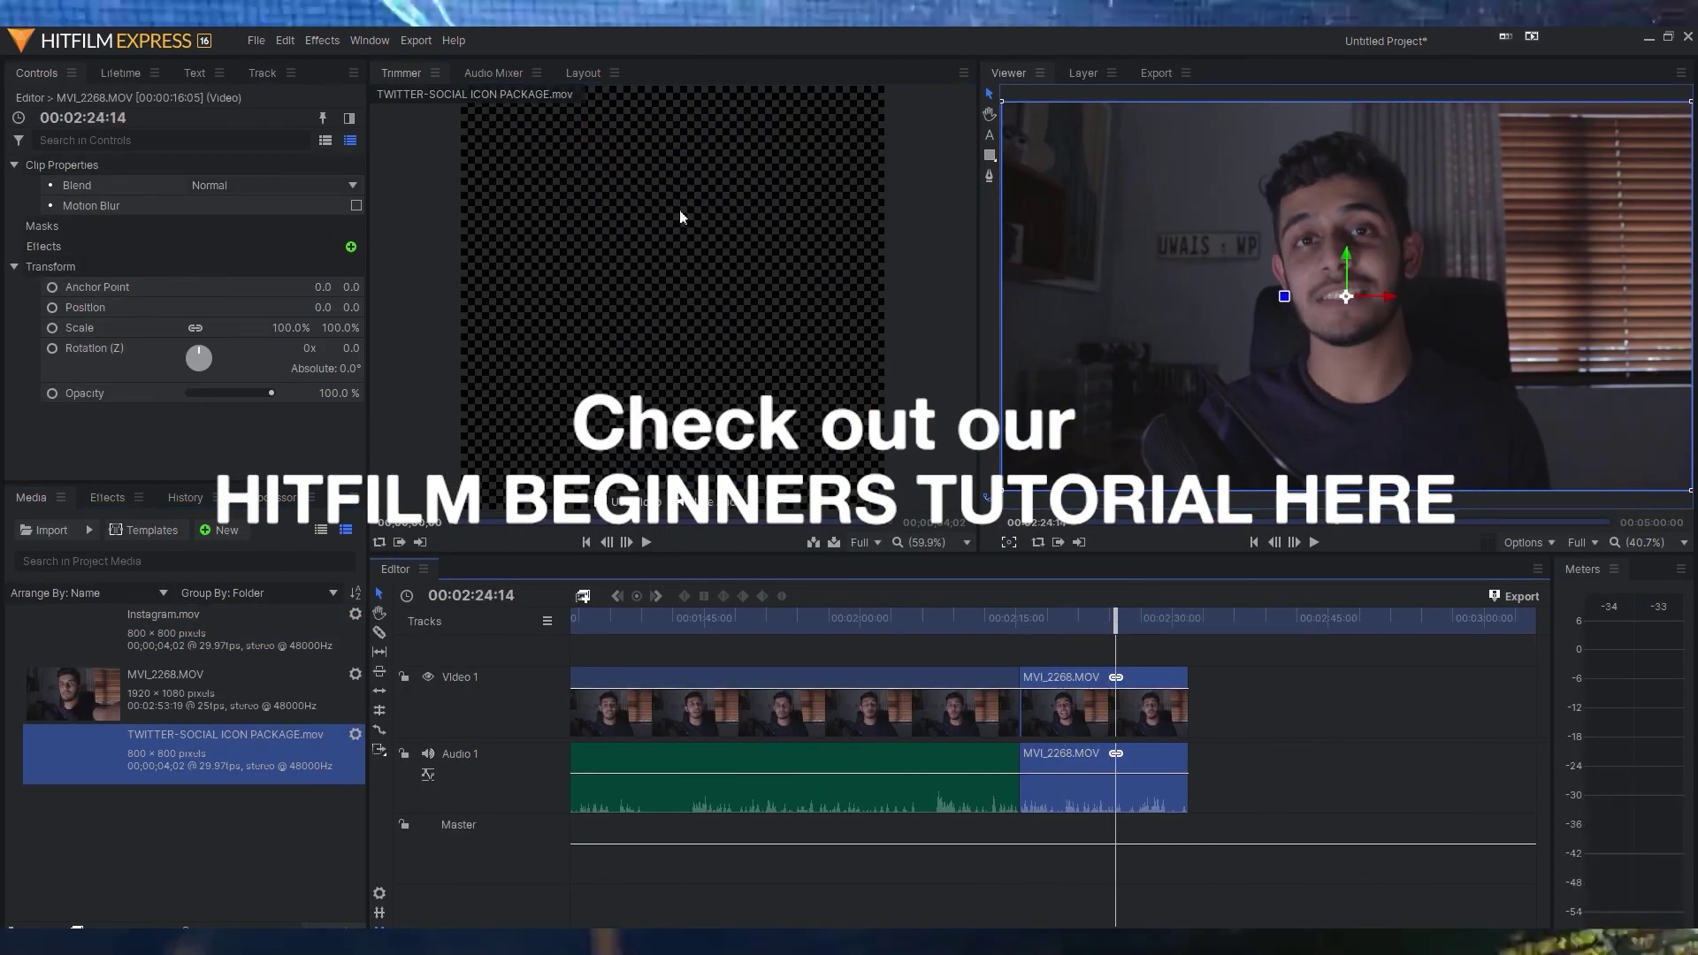
left_click_drag(726, 683, 1122, 683)
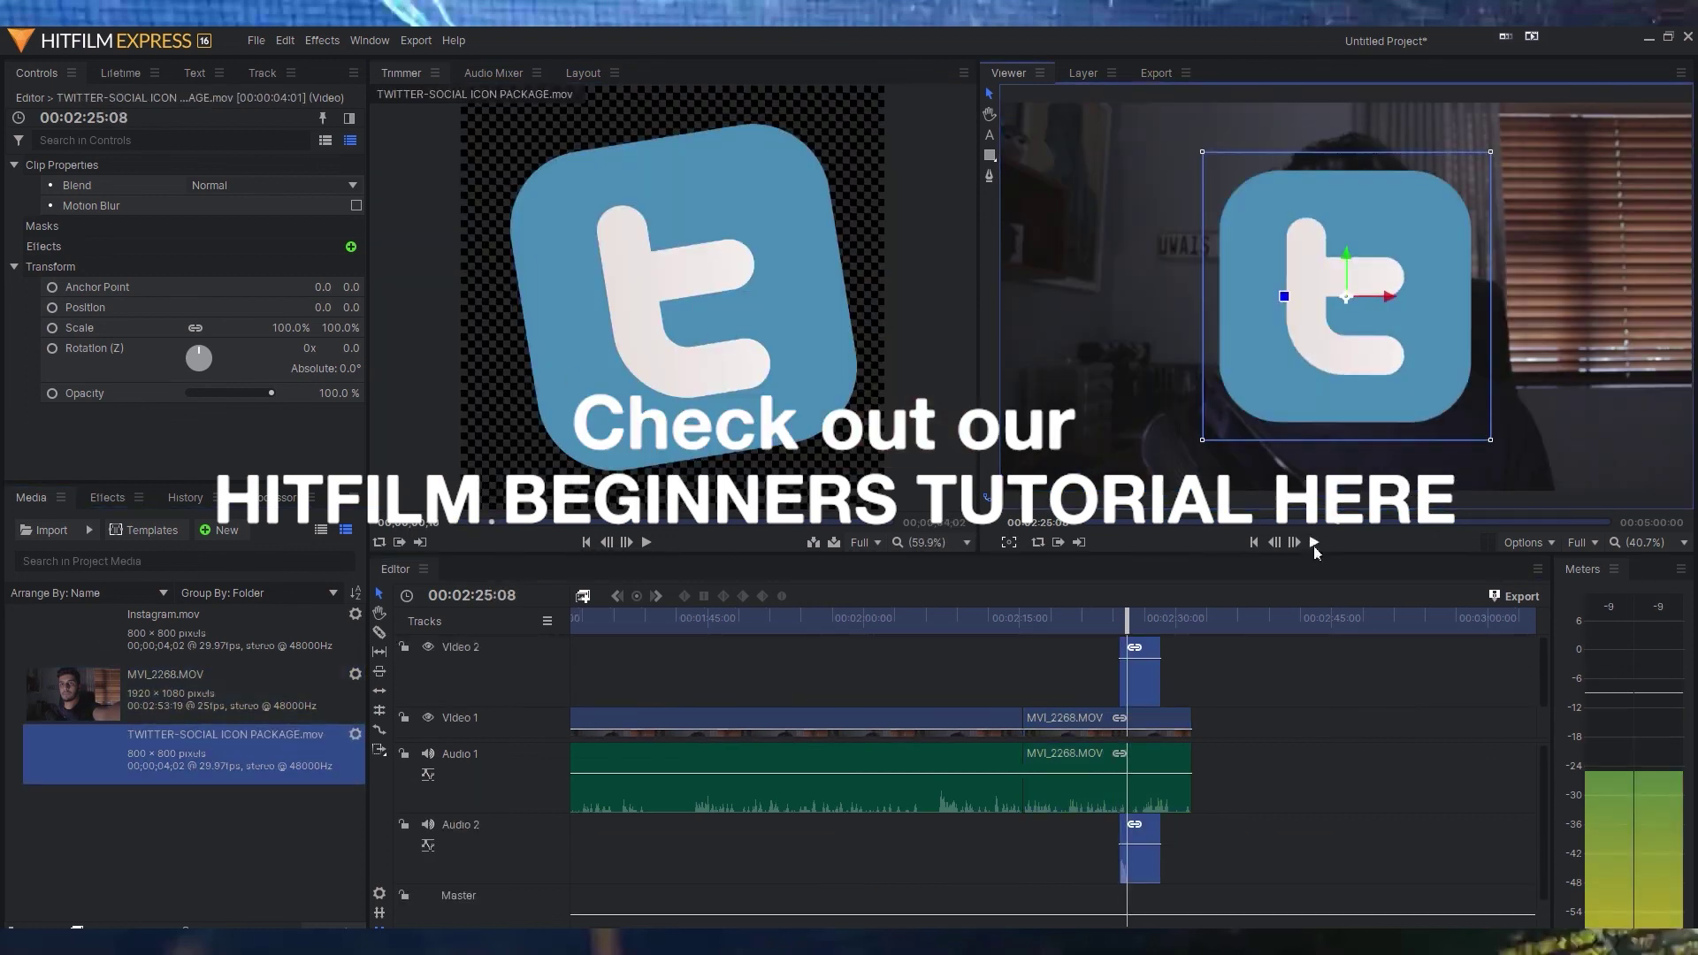